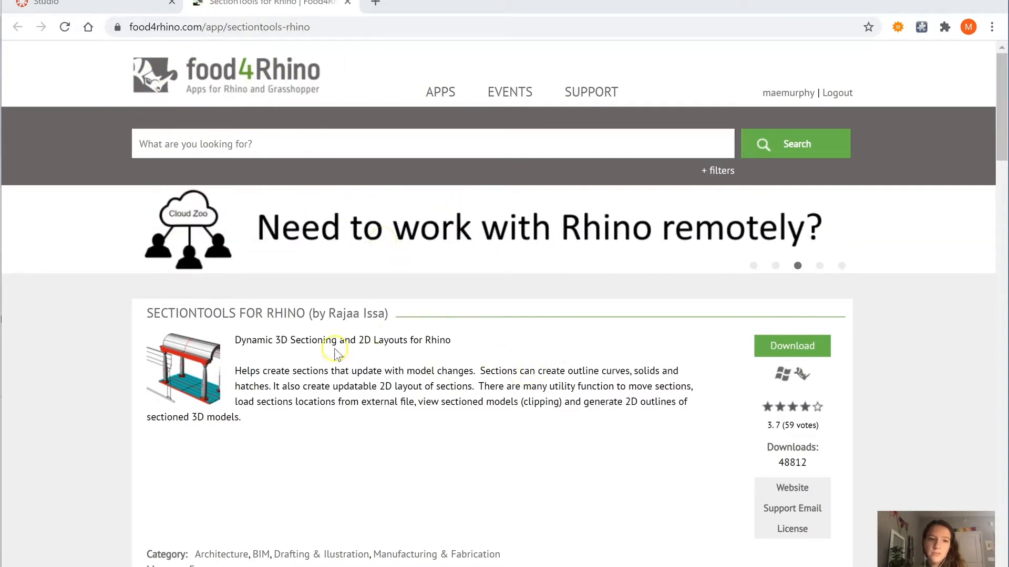
Step: Review the SectionTools for Rhino page, including its description, preview images, available downloads, demo video and reviews
{"action": "scroll", "coordinate": [331, 367], "scroll_direction": "down", "scroll_amount": 3}
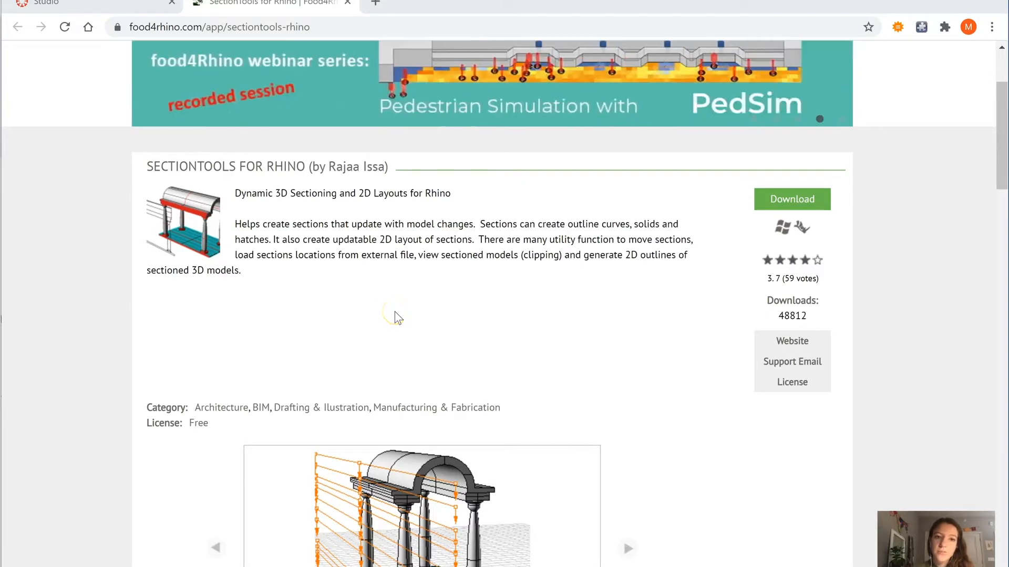
{"action": "scroll", "coordinate": [399, 321], "scroll_direction": "up", "scroll_amount": 3}
{"action": "scroll", "coordinate": [400, 321], "scroll_direction": "down", "scroll_amount": 8}
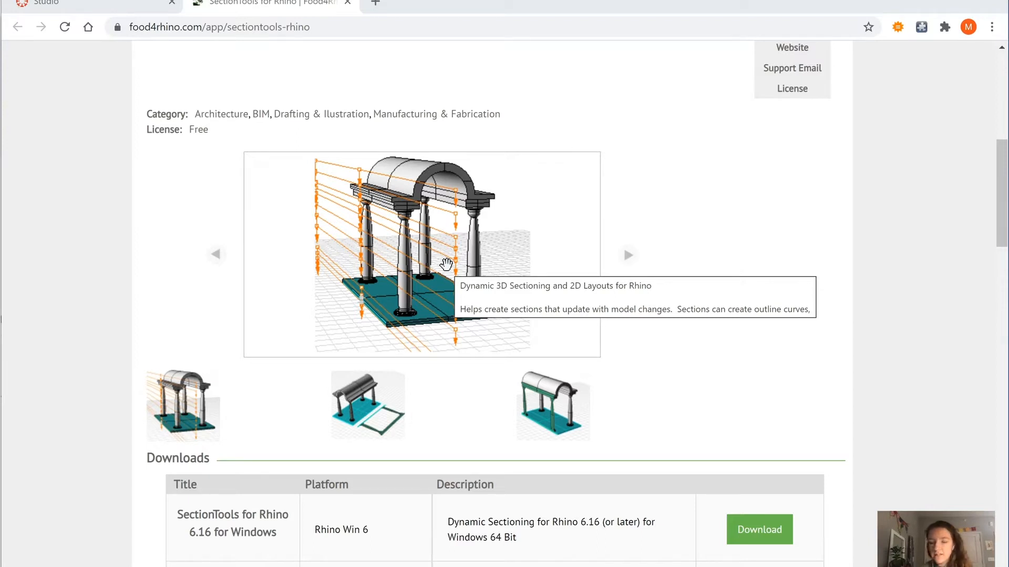
{"action": "left_click", "coordinate": [418, 315]}
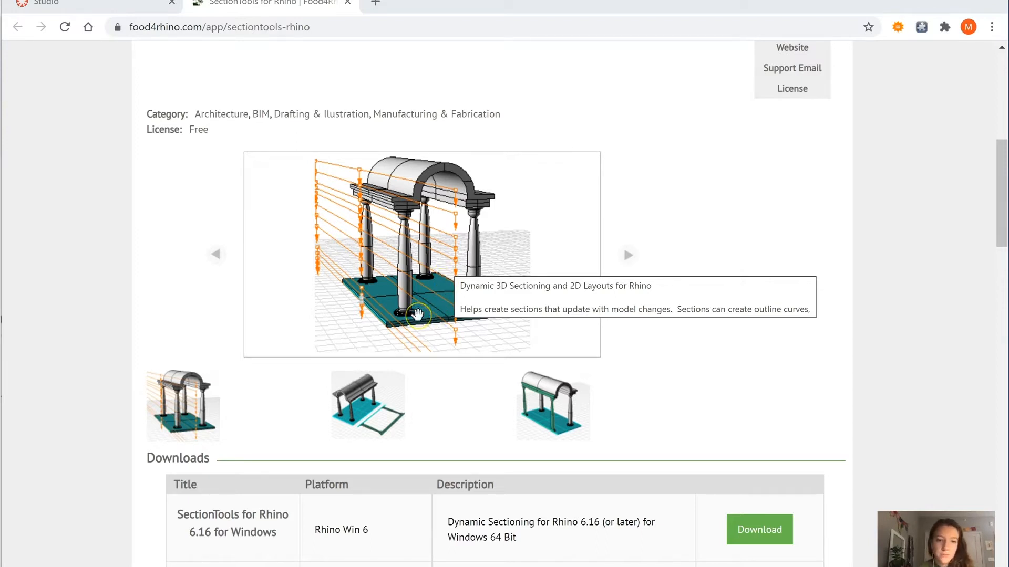
{"action": "scroll", "coordinate": [418, 315], "scroll_direction": "down", "scroll_amount": 4}
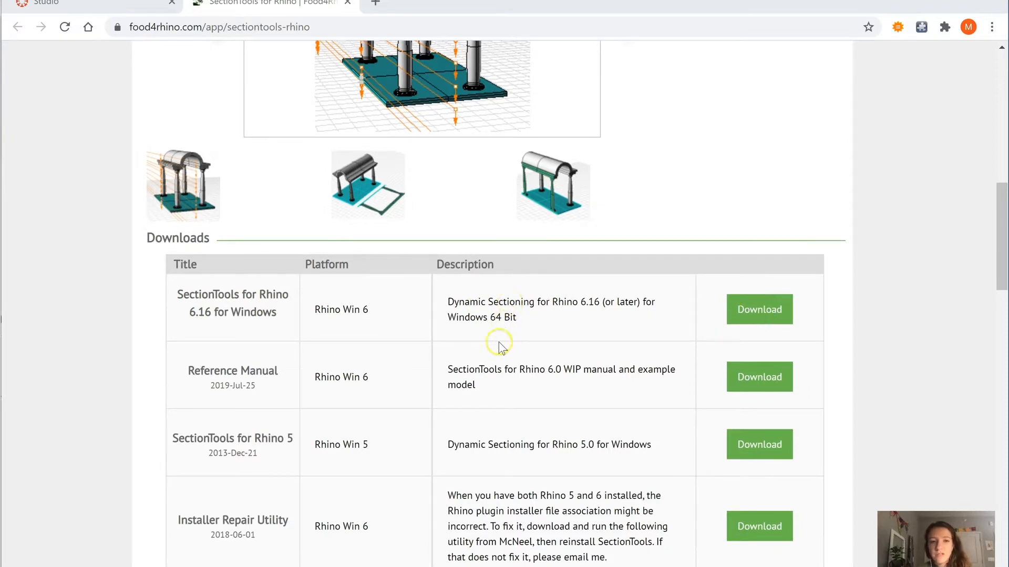
{"action": "scroll", "coordinate": [408, 327], "scroll_direction": "down", "scroll_amount": 7}
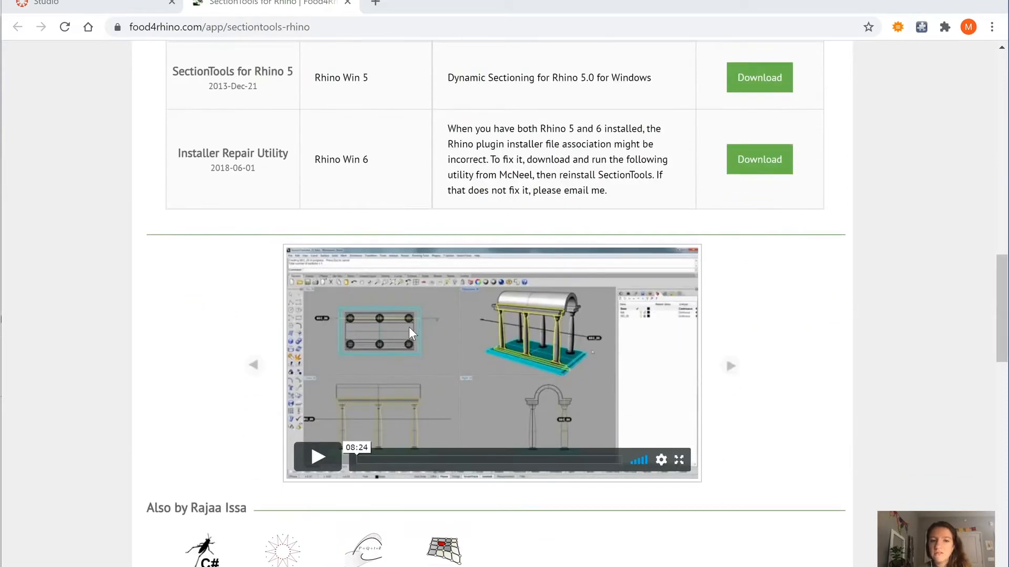
{"action": "scroll", "coordinate": [408, 327], "scroll_direction": "down", "scroll_amount": 7}
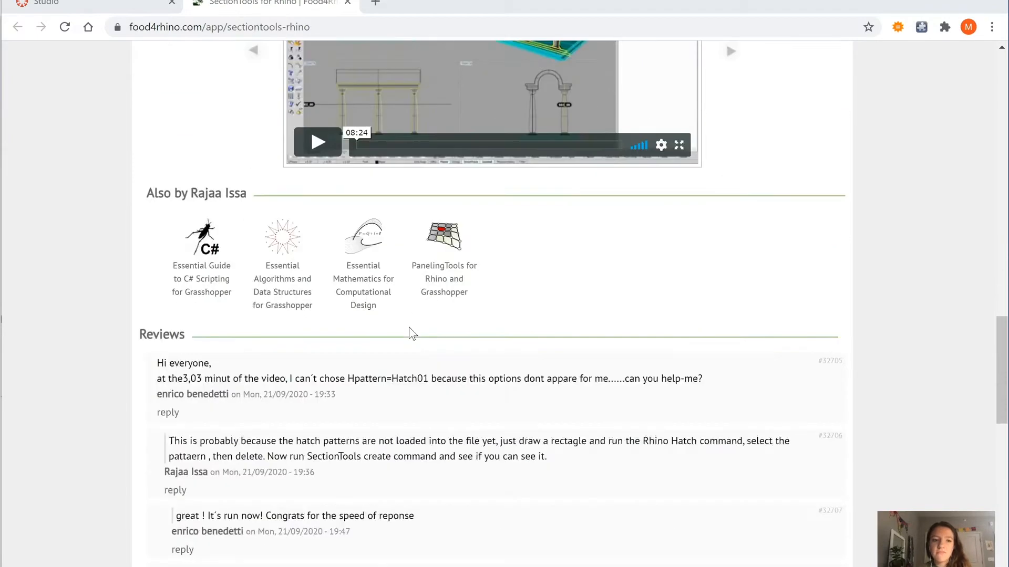
{"action": "scroll", "coordinate": [409, 327], "scroll_direction": "down", "scroll_amount": 5}
{"action": "scroll", "coordinate": [409, 331], "scroll_direction": "up", "scroll_amount": 20}
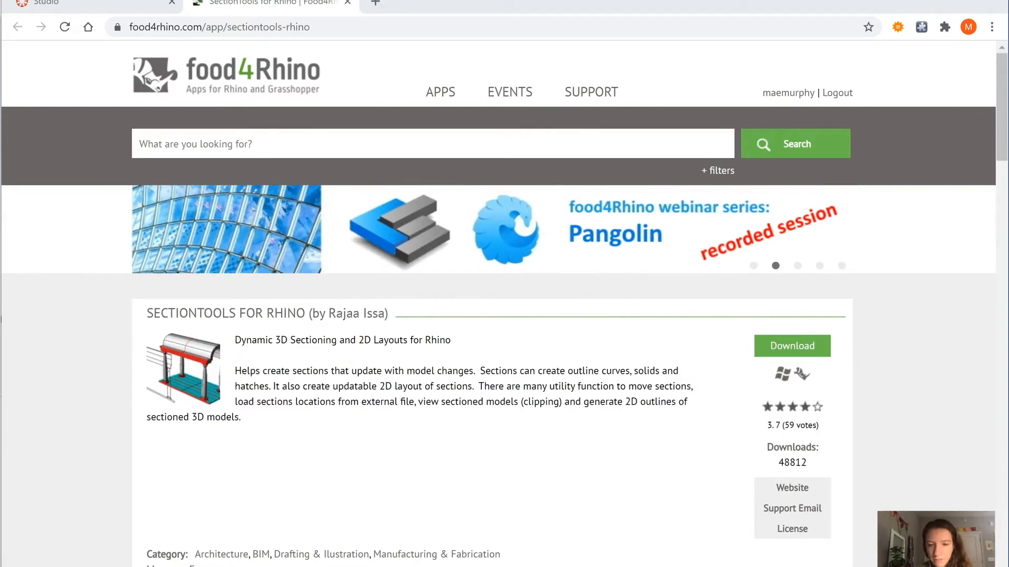
Step: Switch to Rhino with the file arch 302 section cut test.3dm and inspect the building model in the Perspective view
{"action": "mouse_move", "coordinate": [610, 565]}
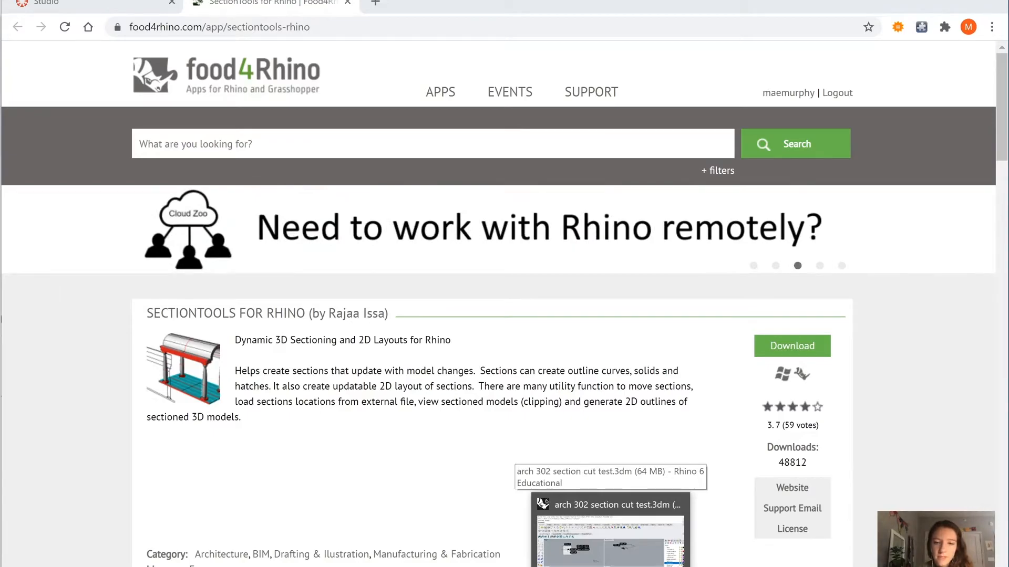
{"action": "left_click", "coordinate": [609, 542]}
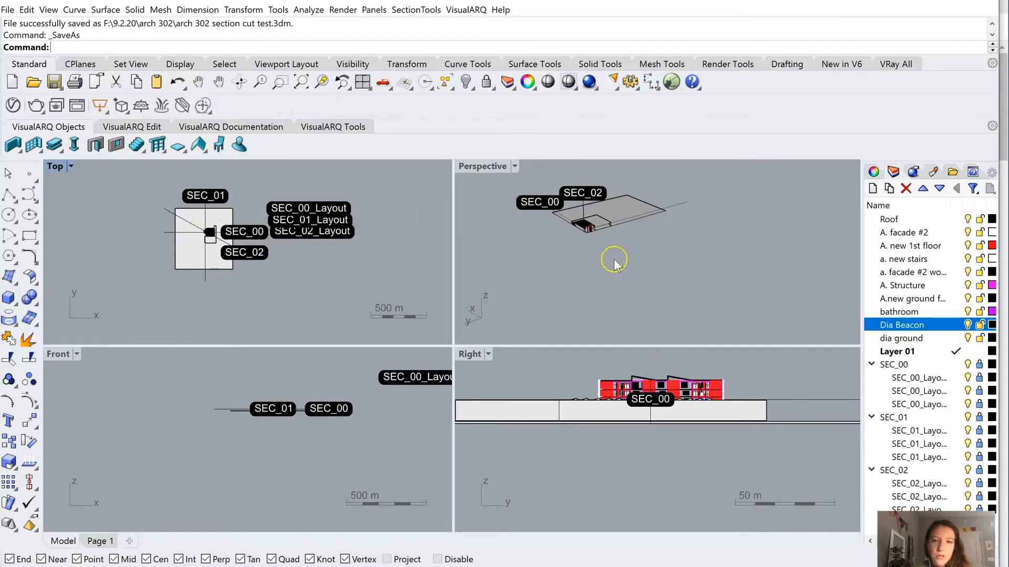
{"action": "left_click", "coordinate": [587, 227]}
{"action": "scroll", "coordinate": [586, 227], "scroll_direction": "up", "scroll_amount": 6}
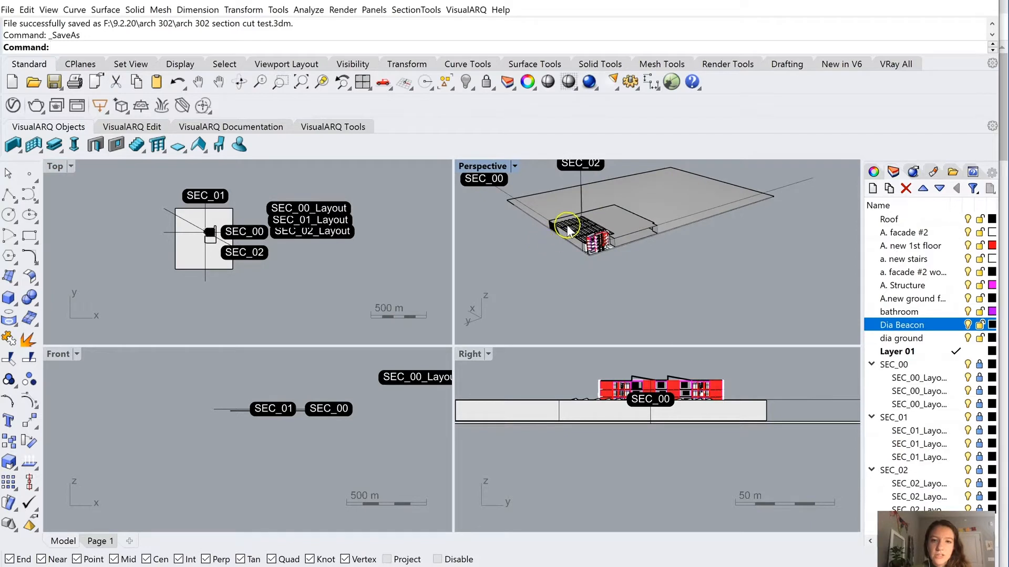
{"action": "scroll", "coordinate": [569, 231], "scroll_direction": "down", "scroll_amount": 8}
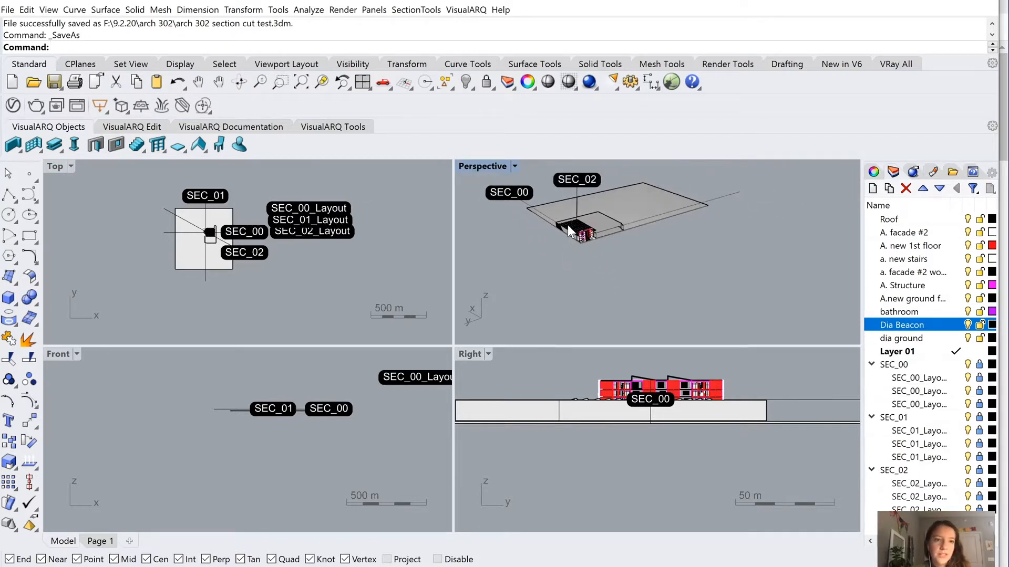
Step: Examine the building plan and the section cut lines crossing it in the Top view
{"action": "left_click", "coordinate": [213, 234]}
{"action": "scroll", "coordinate": [213, 235], "scroll_direction": "up", "scroll_amount": 5}
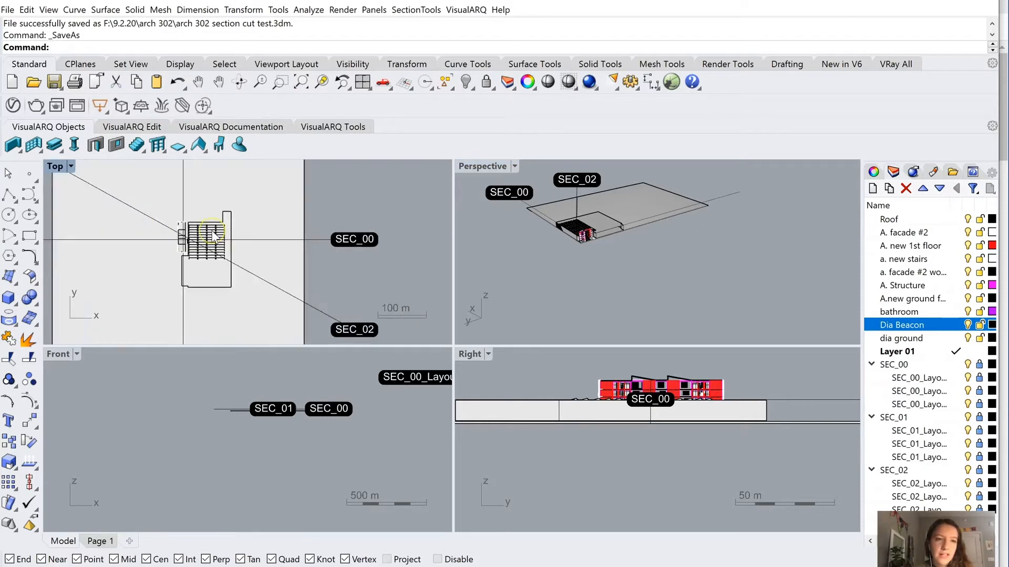
{"action": "scroll", "coordinate": [213, 235], "scroll_direction": "up", "scroll_amount": 3}
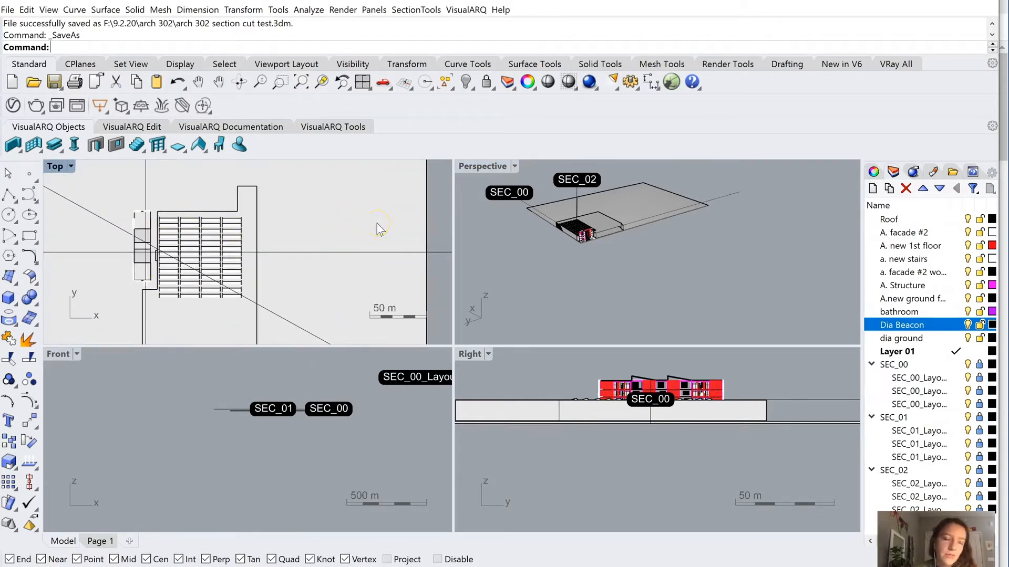
{"action": "scroll", "coordinate": [386, 225], "scroll_direction": "down", "scroll_amount": 3}
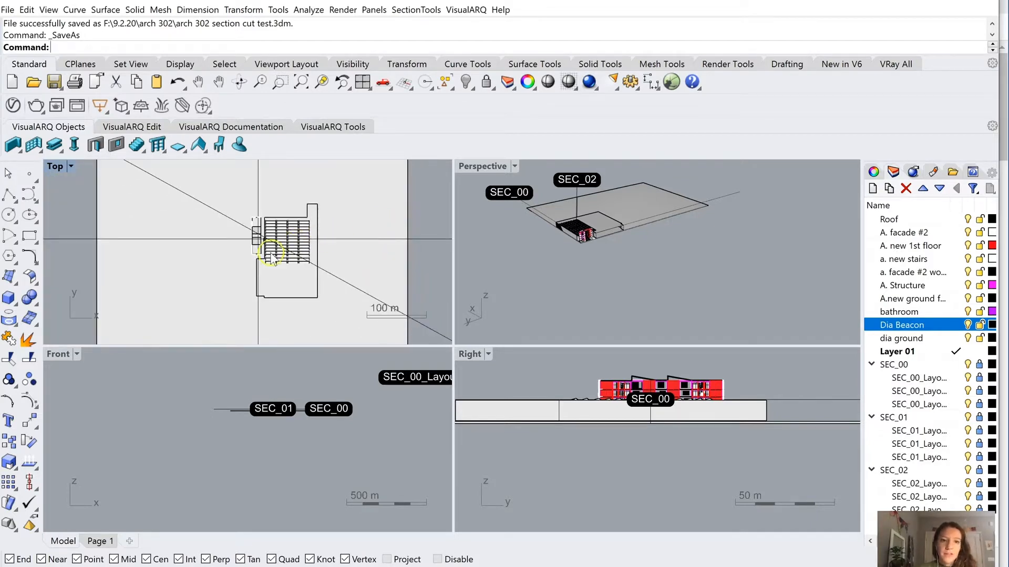
{"action": "scroll", "coordinate": [271, 257], "scroll_direction": "up", "scroll_amount": 1}
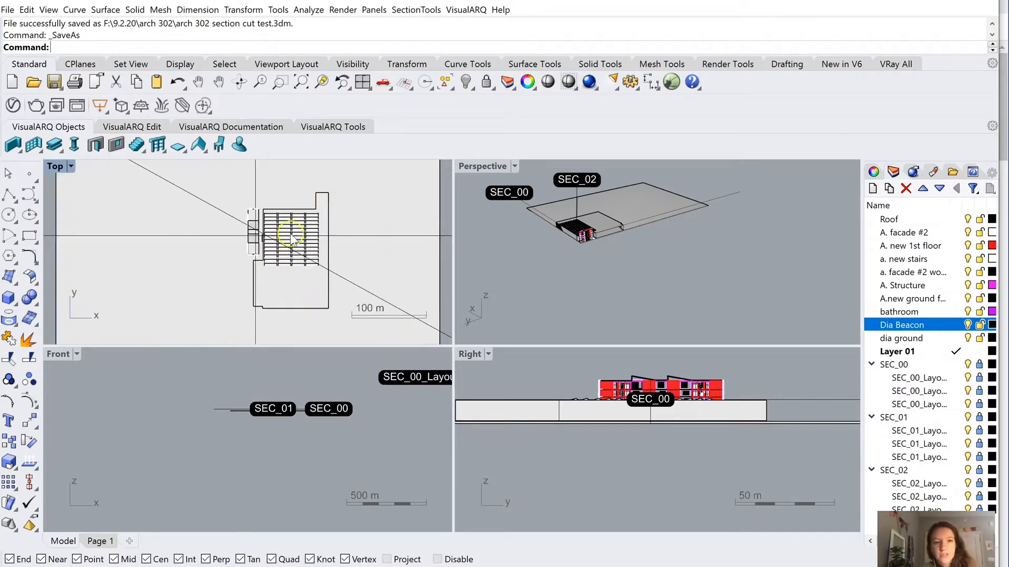
{"action": "scroll", "coordinate": [313, 227], "scroll_direction": "up", "scroll_amount": 1}
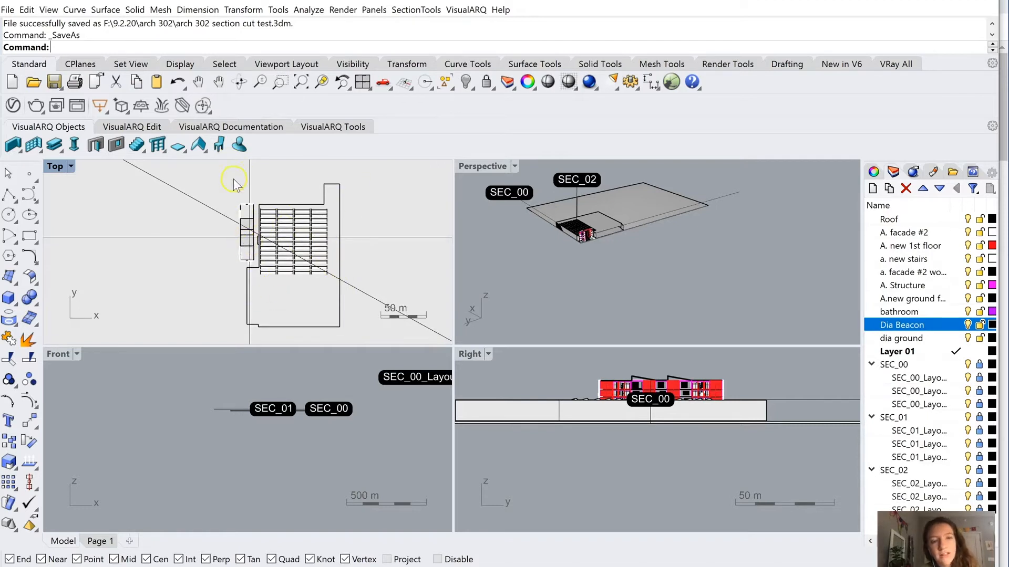
{"action": "scroll", "coordinate": [245, 216], "scroll_direction": "down", "scroll_amount": 5}
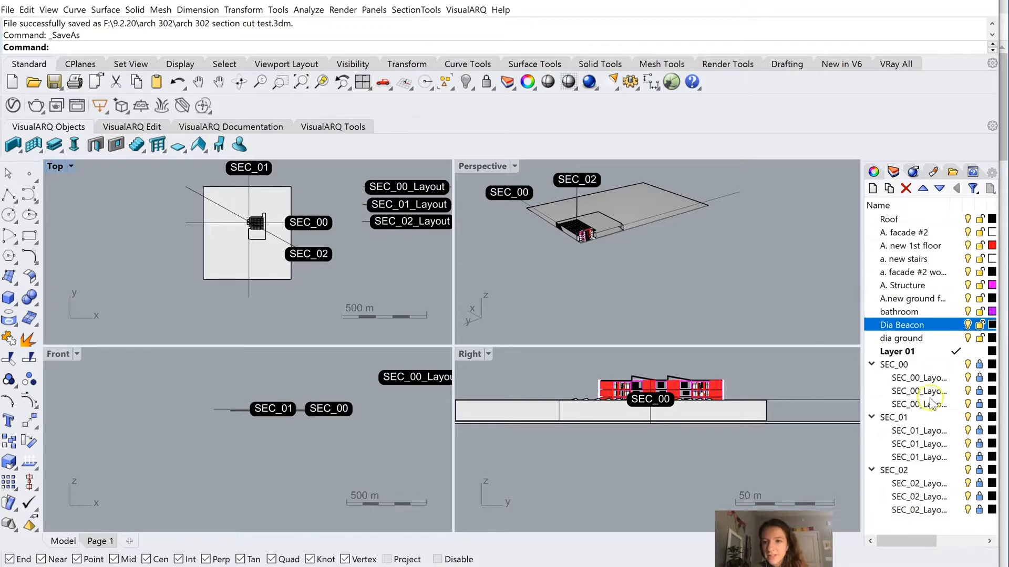
Step: Turn the SEC_00, SEC_01 and SEC_02 layers off and back on one at a time to identify each section's objects
{"action": "scroll", "coordinate": [929, 406], "scroll_direction": "right", "scroll_amount": 2}
{"action": "scroll", "coordinate": [929, 406], "scroll_direction": "left", "scroll_amount": 2}
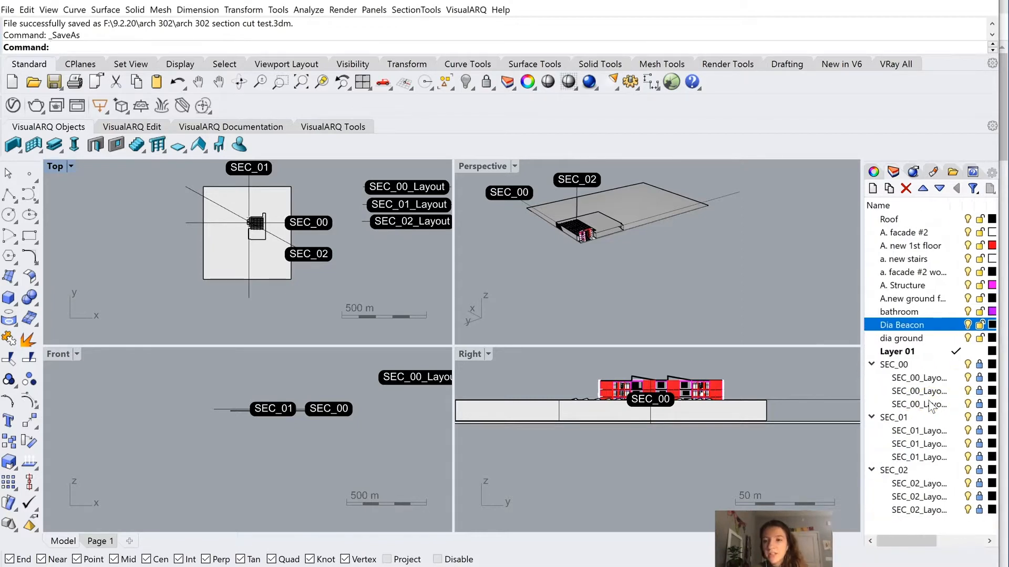
{"action": "left_click", "coordinate": [968, 364]}
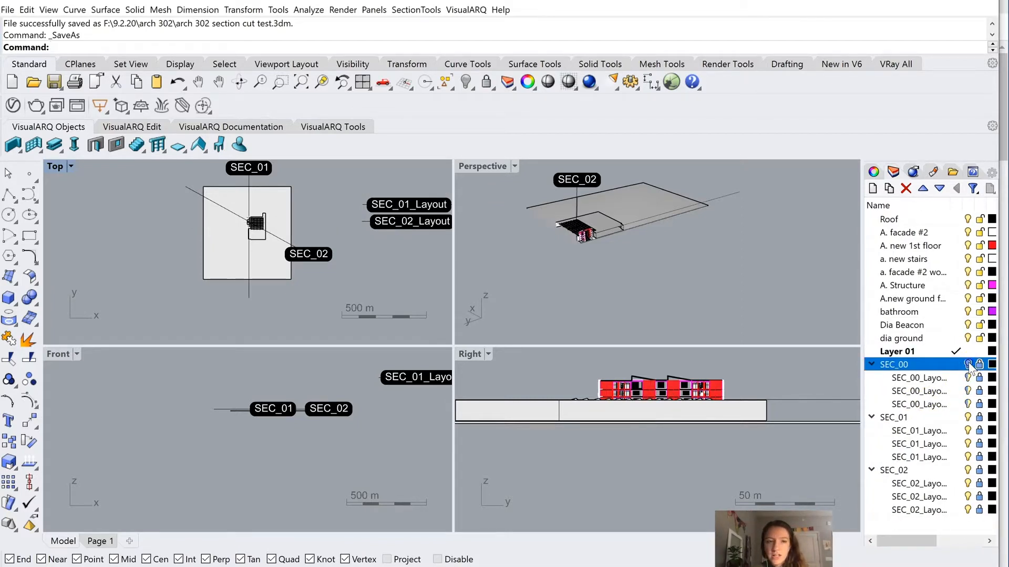
{"action": "left_click", "coordinate": [968, 364]}
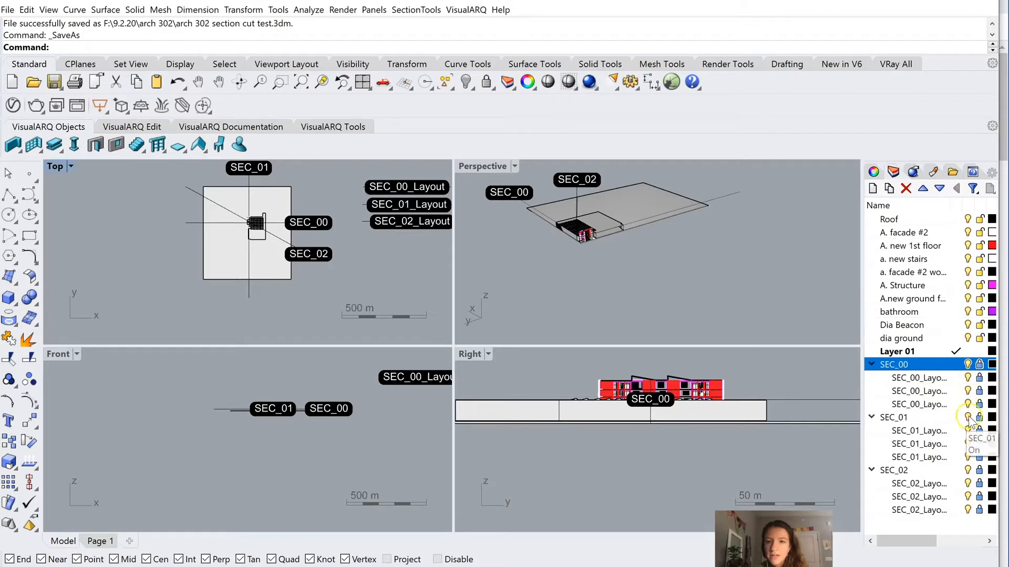
{"action": "left_click", "coordinate": [968, 417]}
{"action": "left_click", "coordinate": [969, 417]}
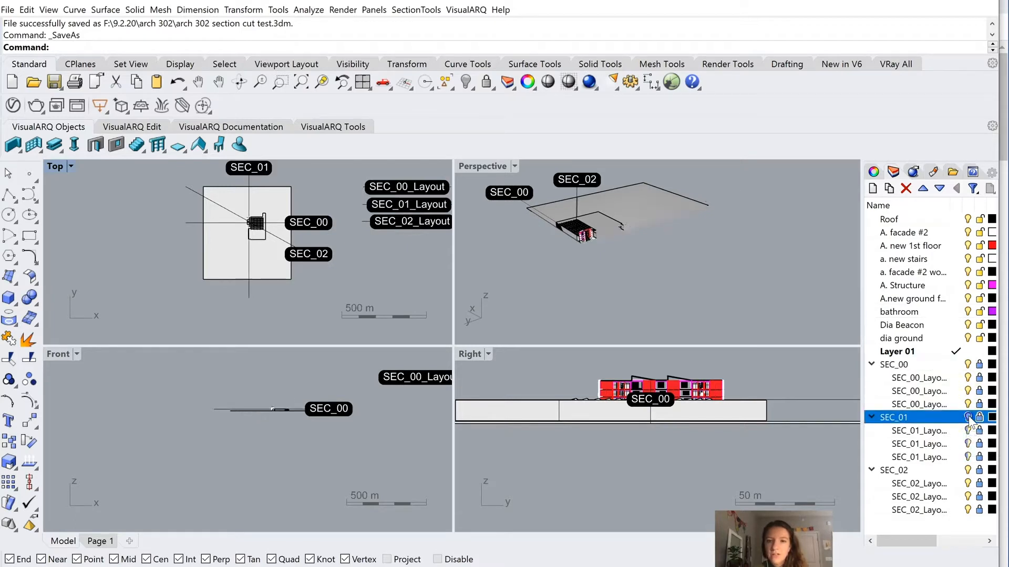
{"action": "left_click", "coordinate": [968, 470]}
{"action": "left_click", "coordinate": [968, 470]}
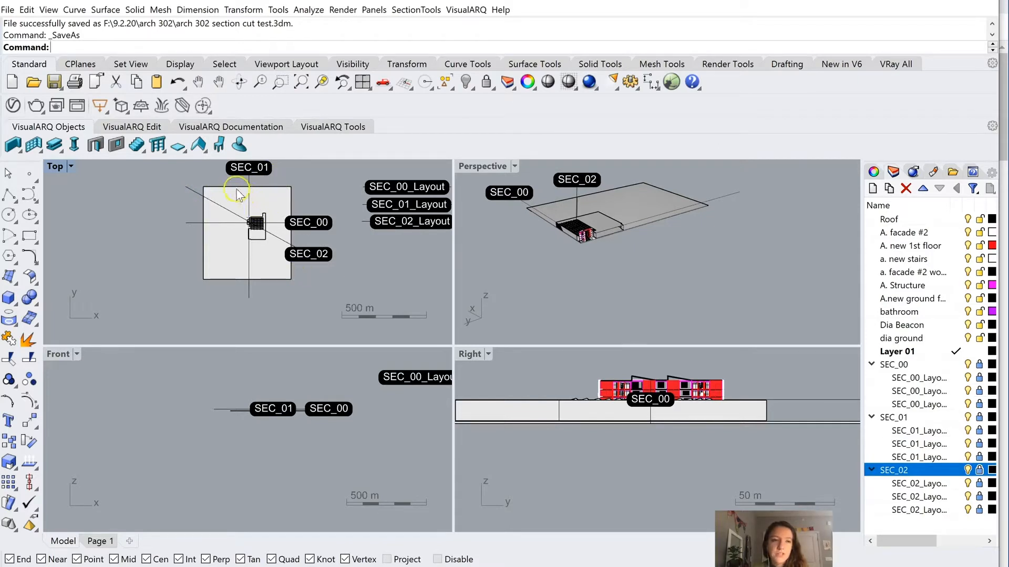
Step: Examine the diagonal SEC_02 cut line across the site in the Top view and compare it with its 2D section layout
{"action": "scroll", "coordinate": [240, 207], "scroll_direction": "up", "scroll_amount": 3}
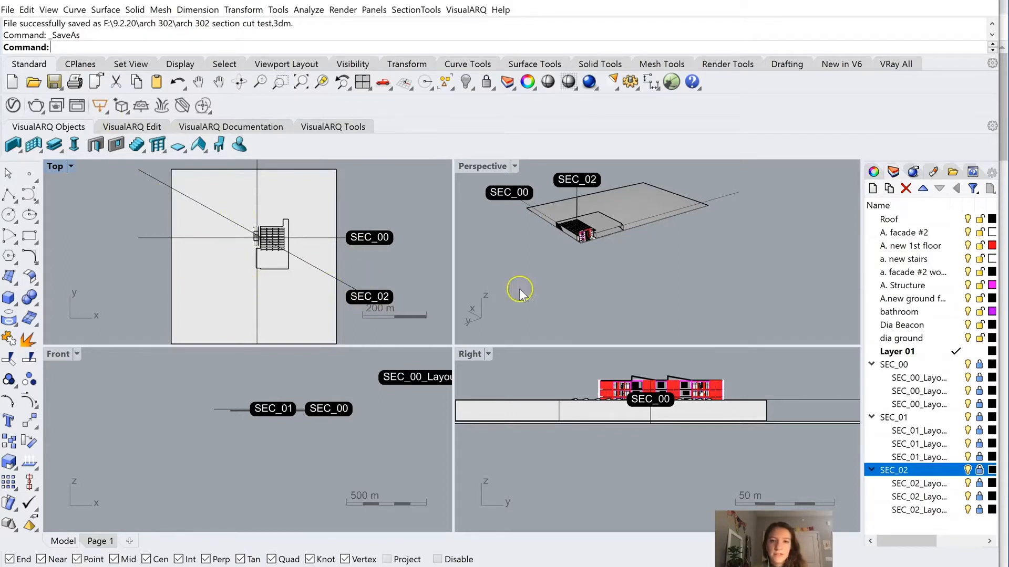
{"action": "scroll", "coordinate": [220, 228], "scroll_direction": "down", "scroll_amount": 5}
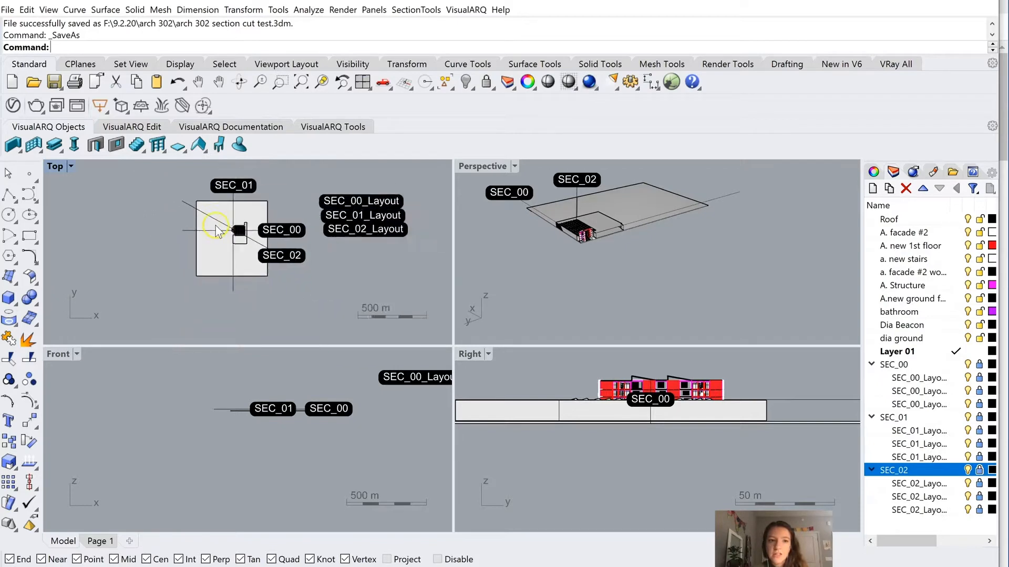
{"action": "scroll", "coordinate": [219, 228], "scroll_direction": "up", "scroll_amount": 4}
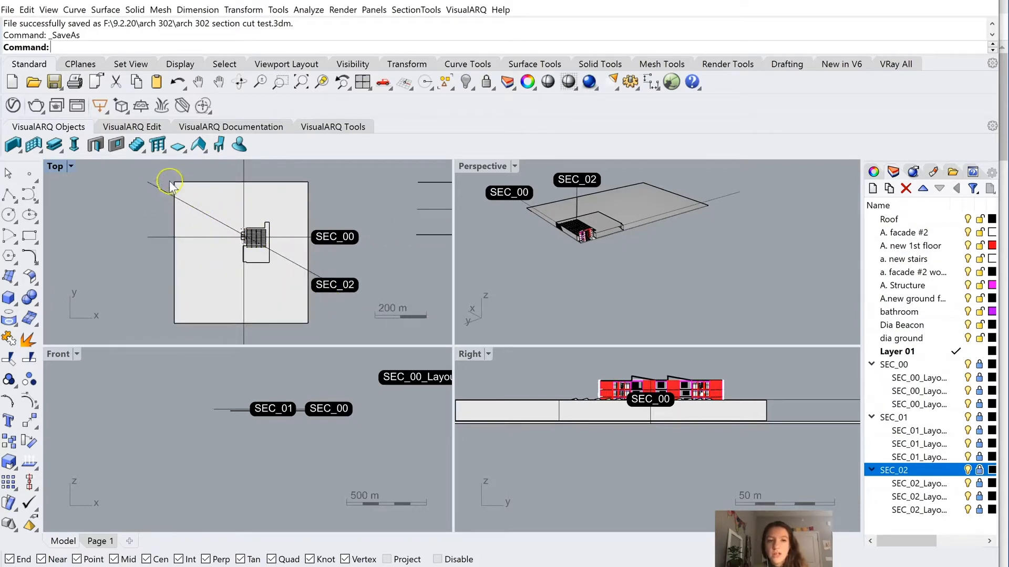
{"action": "scroll", "coordinate": [210, 244], "scroll_direction": "down", "scroll_amount": 4}
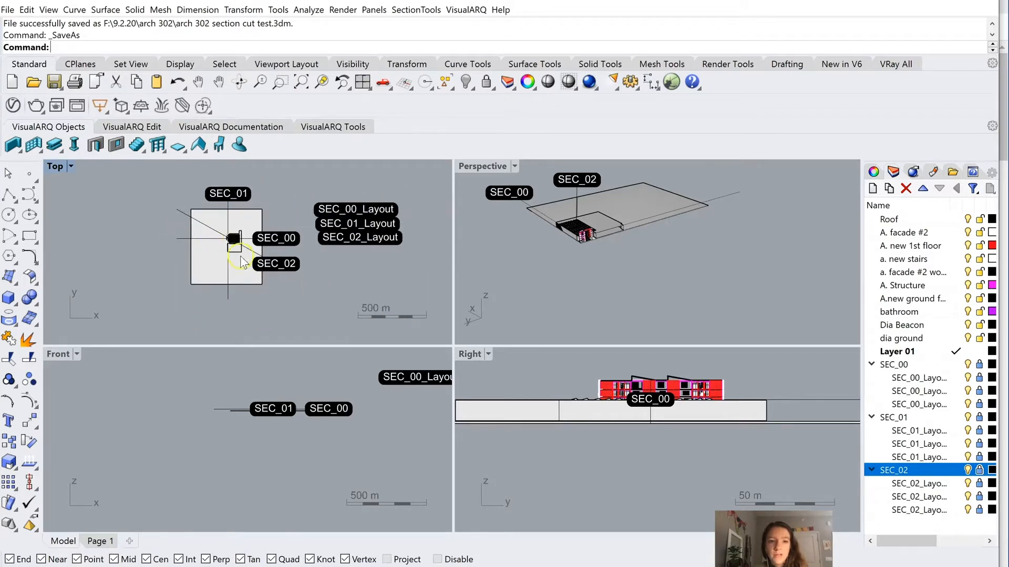
{"action": "scroll", "coordinate": [361, 237], "scroll_direction": "up", "scroll_amount": 5}
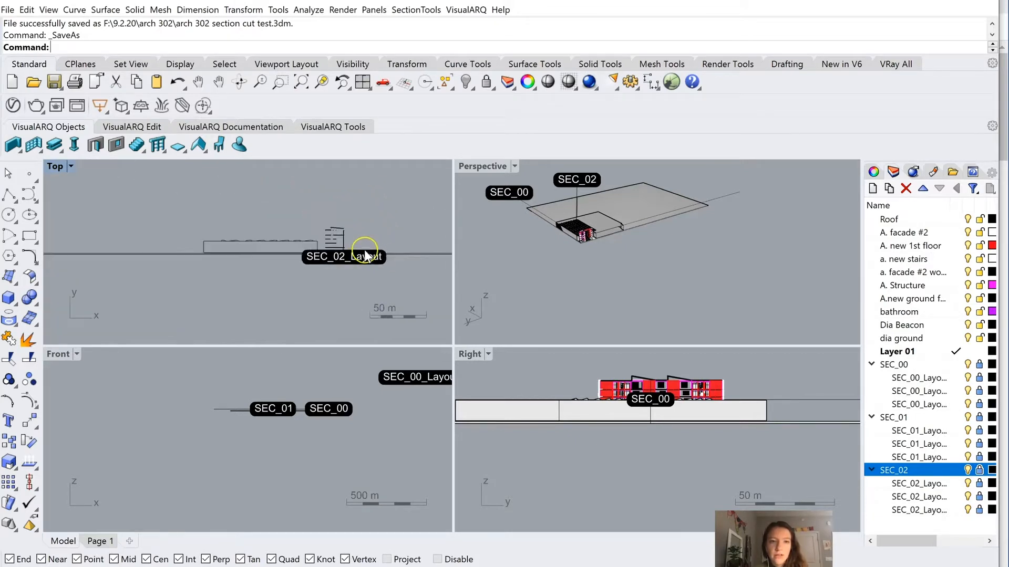
{"action": "scroll", "coordinate": [210, 236], "scroll_direction": "up", "scroll_amount": 3}
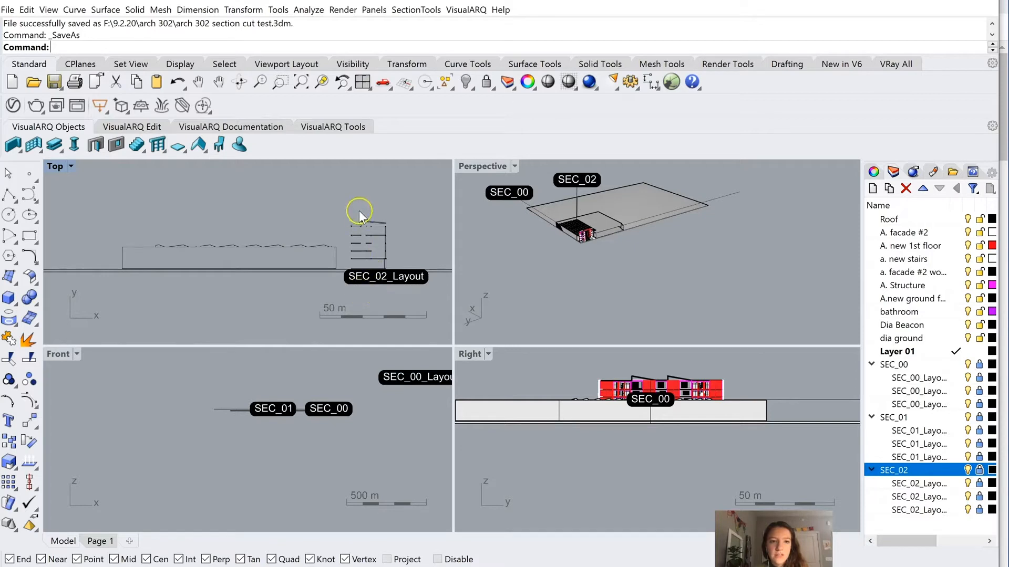
{"action": "scroll", "coordinate": [353, 247], "scroll_direction": "up", "scroll_amount": 3}
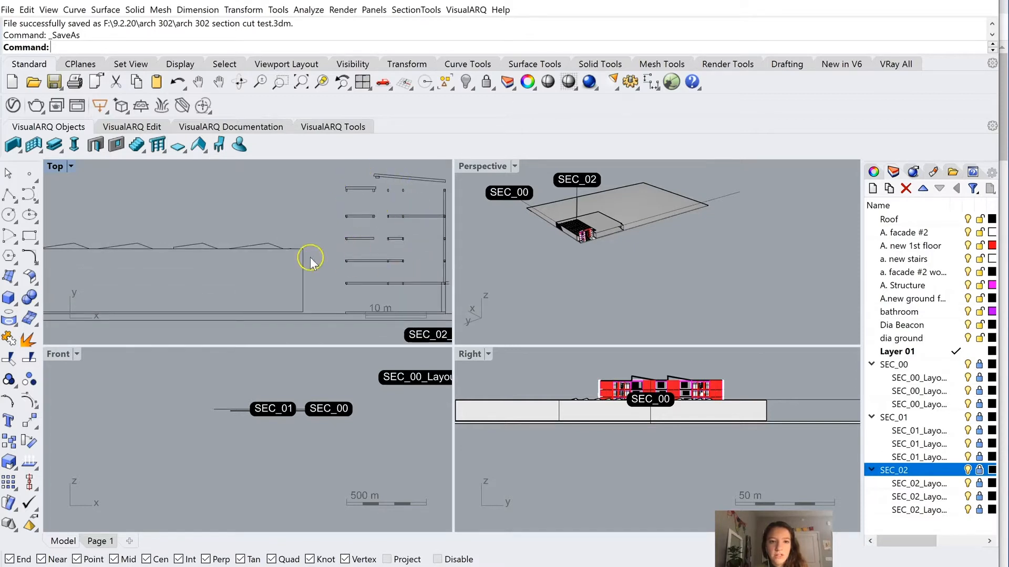
{"action": "scroll", "coordinate": [310, 257], "scroll_direction": "down", "scroll_amount": 3}
{"action": "scroll", "coordinate": [329, 272], "scroll_direction": "down", "scroll_amount": 4}
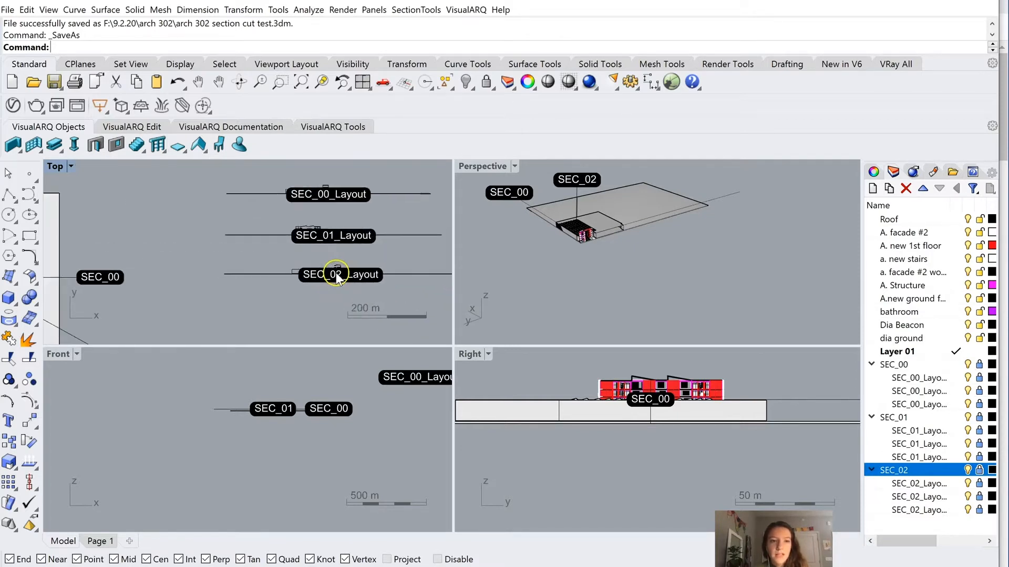
{"action": "scroll", "coordinate": [343, 243], "scroll_direction": "down", "scroll_amount": 2}
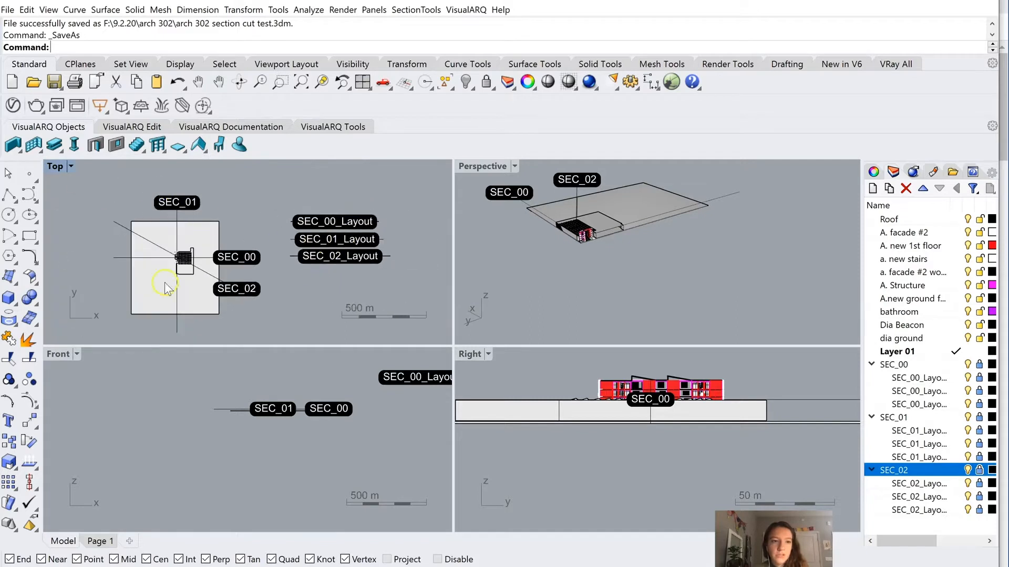
Step: Examine the 2D section drawing of SEC_01_Layout up close in the Top view
{"action": "scroll", "coordinate": [339, 247], "scroll_direction": "up", "scroll_amount": 5}
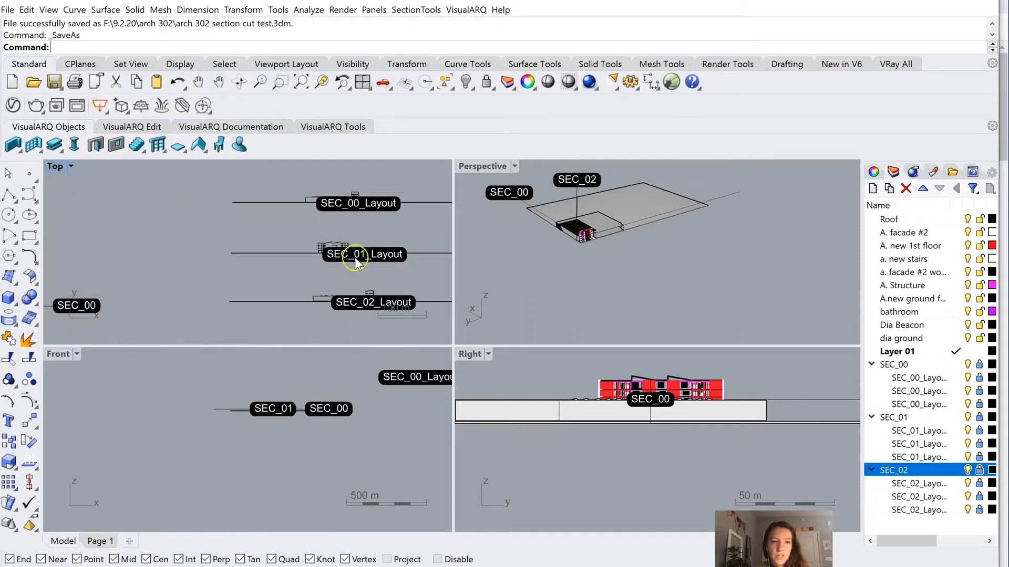
{"action": "scroll", "coordinate": [202, 225], "scroll_direction": "up", "scroll_amount": 1}
{"action": "scroll", "coordinate": [193, 224], "scroll_direction": "down", "scroll_amount": 1}
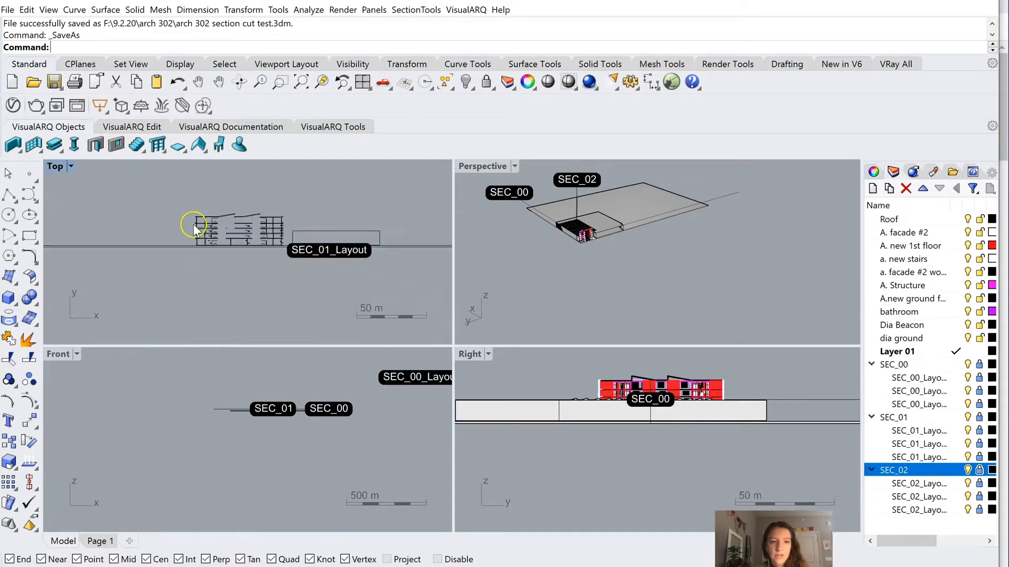
{"action": "scroll", "coordinate": [351, 231], "scroll_direction": "up", "scroll_amount": 1}
{"action": "scroll", "coordinate": [351, 231], "scroll_direction": "up", "scroll_amount": 1}
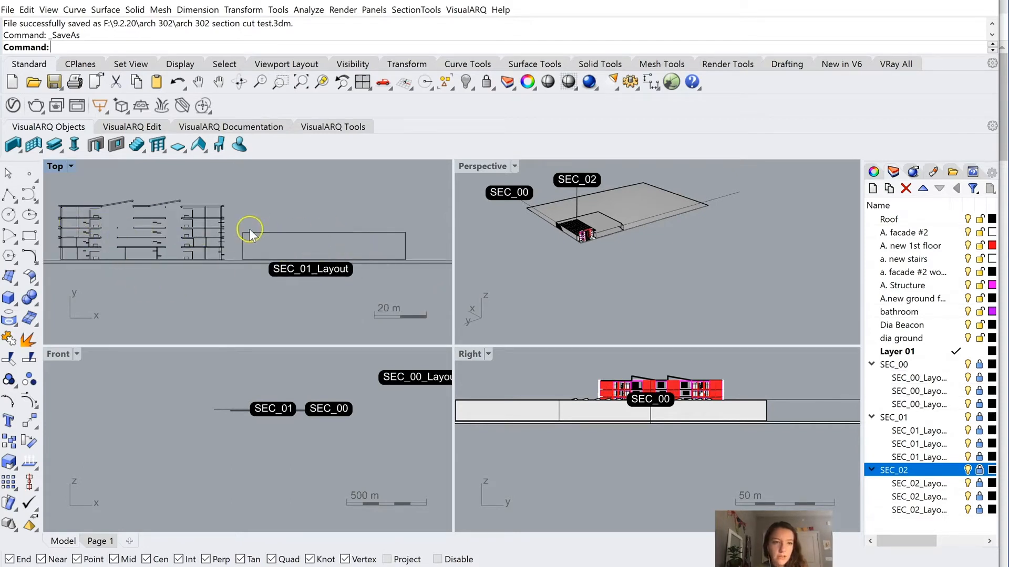
{"action": "scroll", "coordinate": [248, 231], "scroll_direction": "down", "scroll_amount": 5}
{"action": "scroll", "coordinate": [249, 229], "scroll_direction": "down", "scroll_amount": 3}
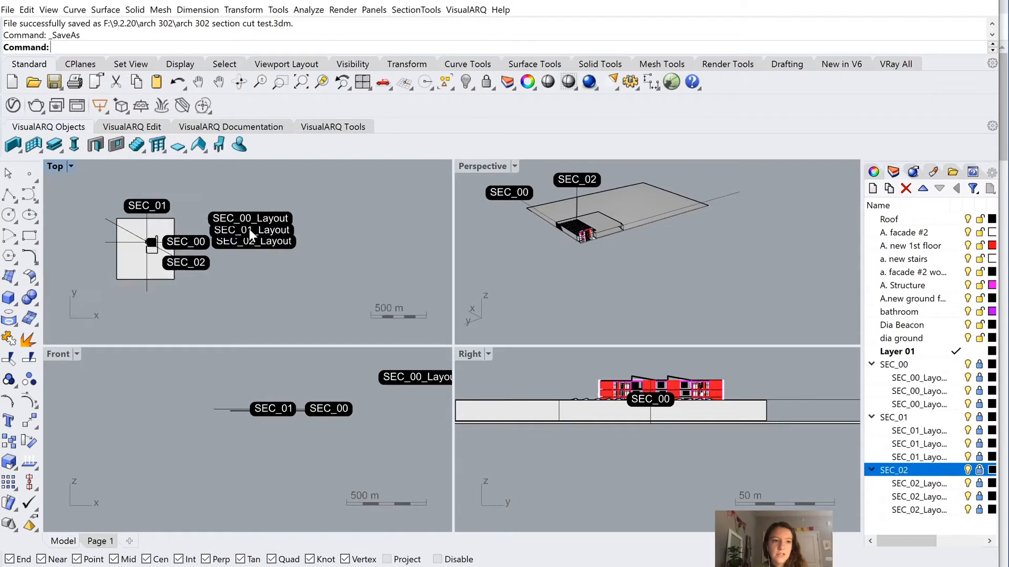
Step: Examine the 2D section drawing of SEC_00_Layout up close and compare it with the SEC_00 cut line through the building plan
{"action": "scroll", "coordinate": [225, 231], "scroll_direction": "up", "scroll_amount": 6}
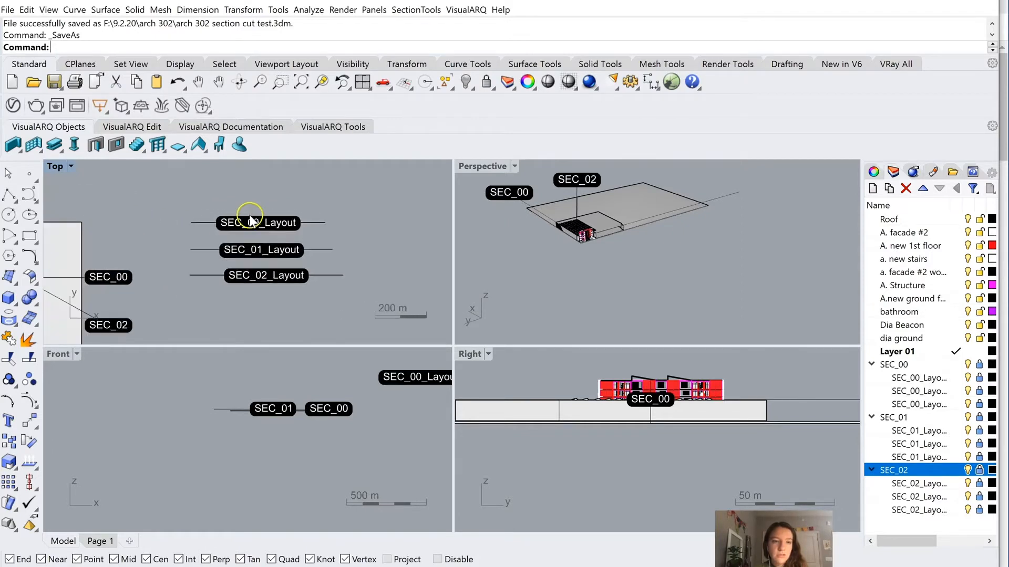
{"action": "scroll", "coordinate": [221, 239], "scroll_direction": "up", "scroll_amount": 2}
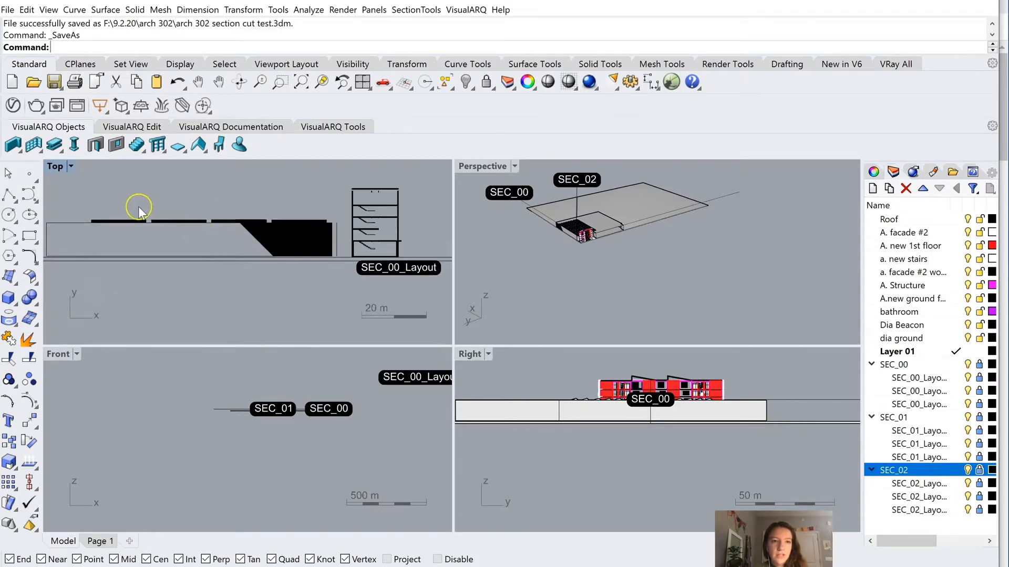
{"action": "scroll", "coordinate": [300, 236], "scroll_direction": "up", "scroll_amount": 2}
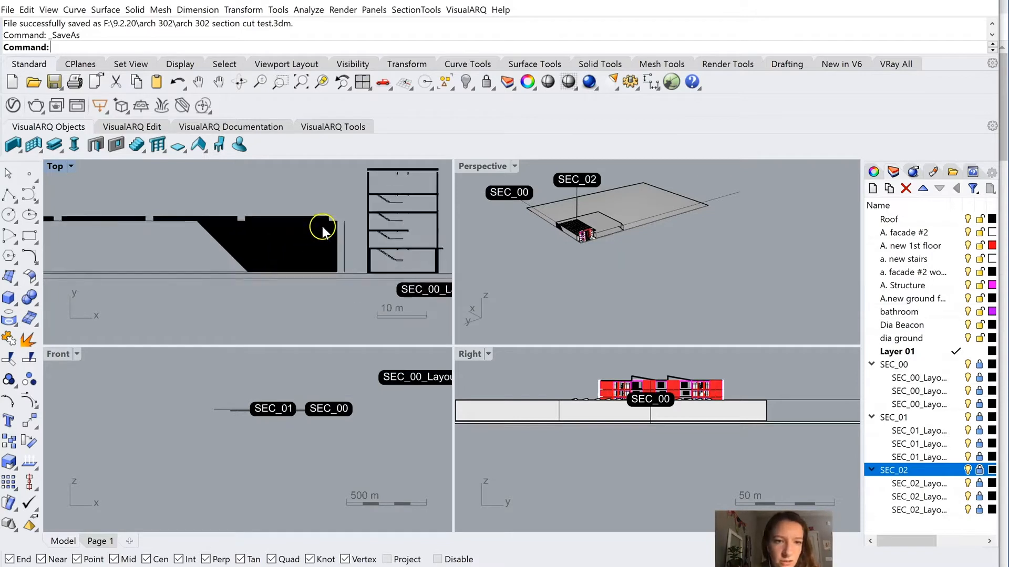
{"action": "scroll", "coordinate": [279, 223], "scroll_direction": "down", "scroll_amount": 2}
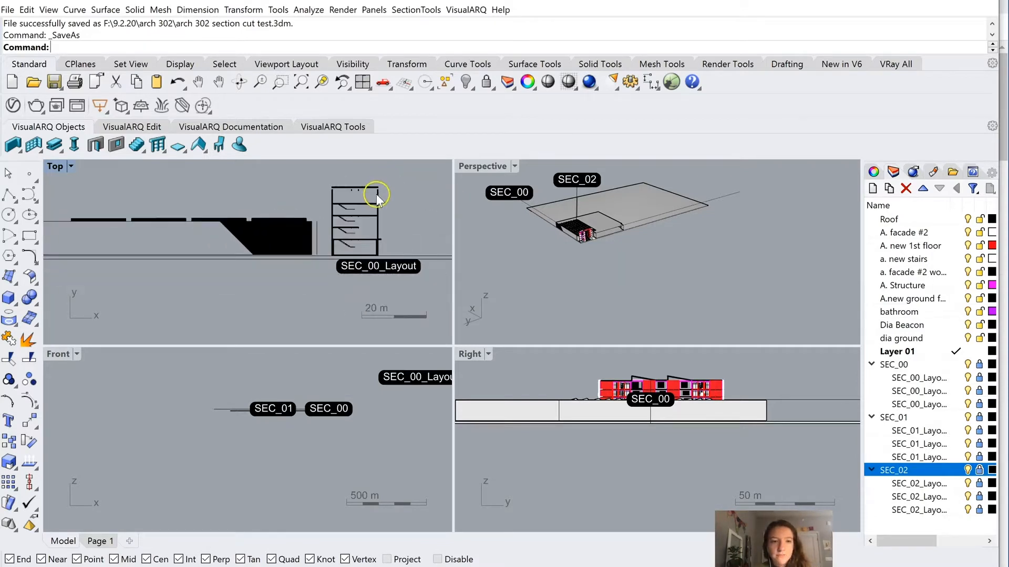
{"action": "scroll", "coordinate": [377, 195], "scroll_direction": "up", "scroll_amount": 2}
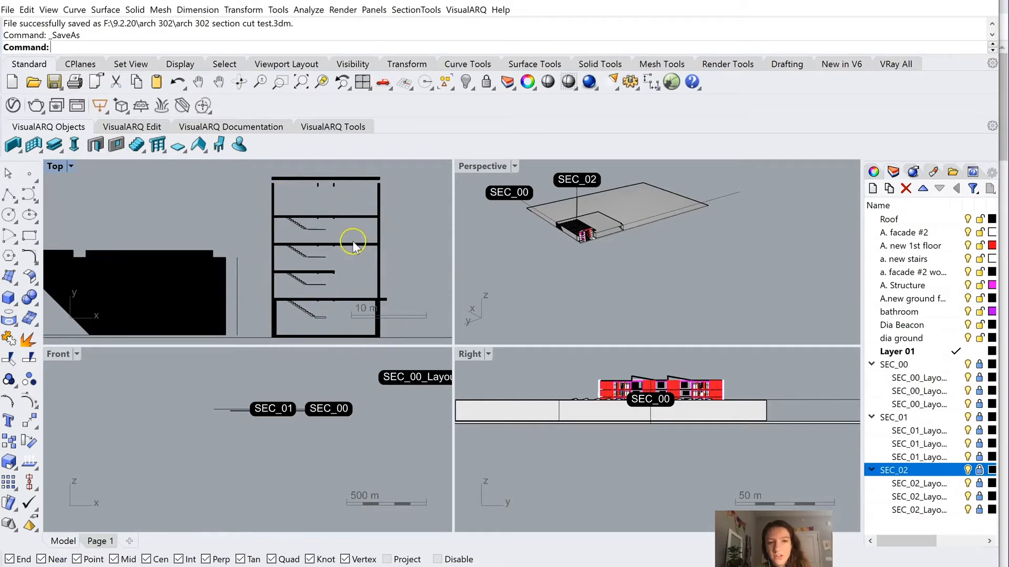
{"action": "scroll", "coordinate": [353, 242], "scroll_direction": "down", "scroll_amount": 2}
{"action": "scroll", "coordinate": [353, 241], "scroll_direction": "down", "scroll_amount": 8}
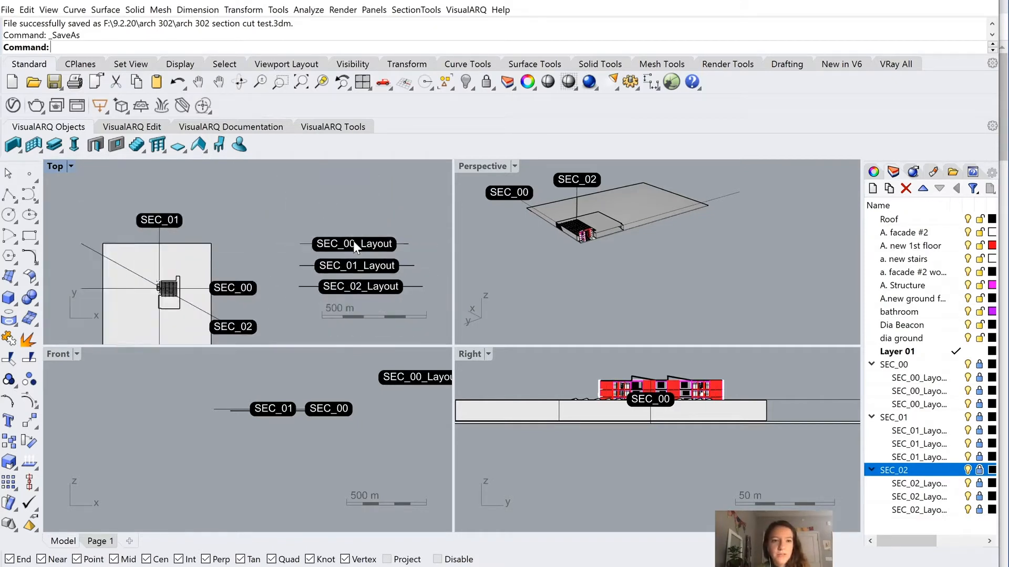
{"action": "scroll", "coordinate": [229, 282], "scroll_direction": "up", "scroll_amount": 4}
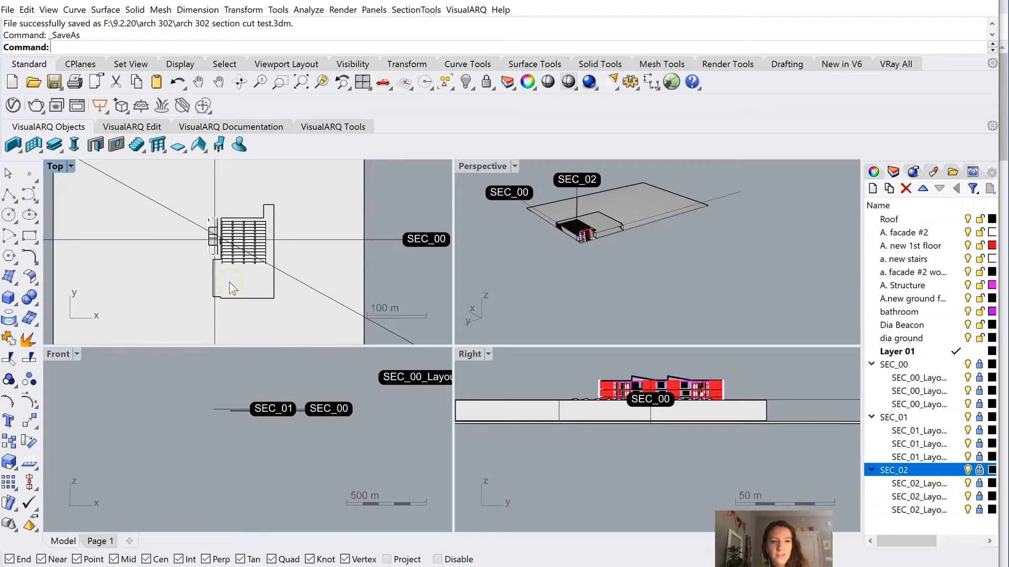
{"action": "scroll", "coordinate": [220, 230], "scroll_direction": "down", "scroll_amount": 4}
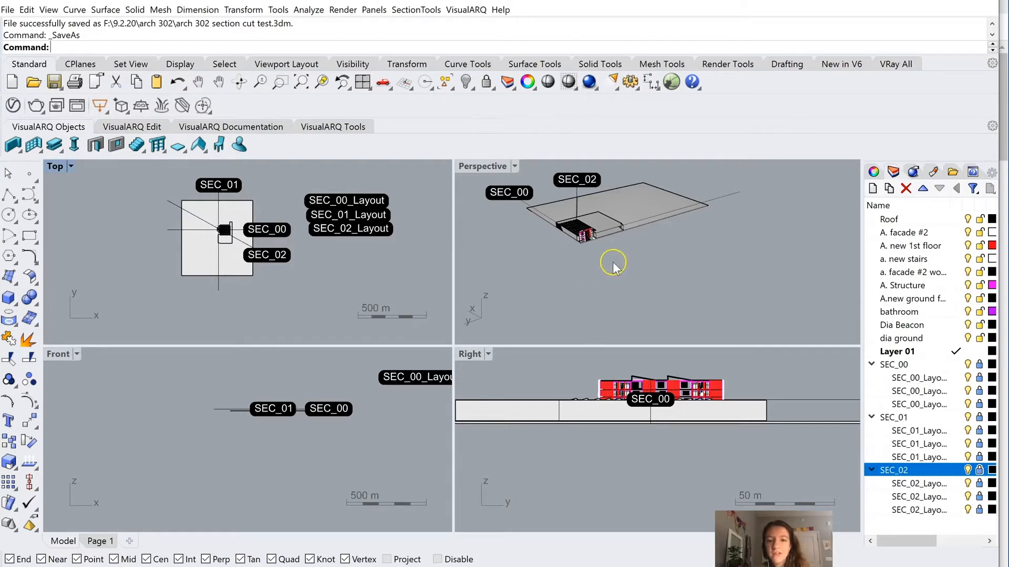
Step: Examine the 3D building and its section cut lines from several angles in the Perspective view, comparing them with the Top view
{"action": "left_click", "coordinate": [585, 220]}
{"action": "scroll", "coordinate": [585, 219], "scroll_direction": "up", "scroll_amount": 3}
{"action": "scroll", "coordinate": [562, 228], "scroll_direction": "up", "scroll_amount": 1}
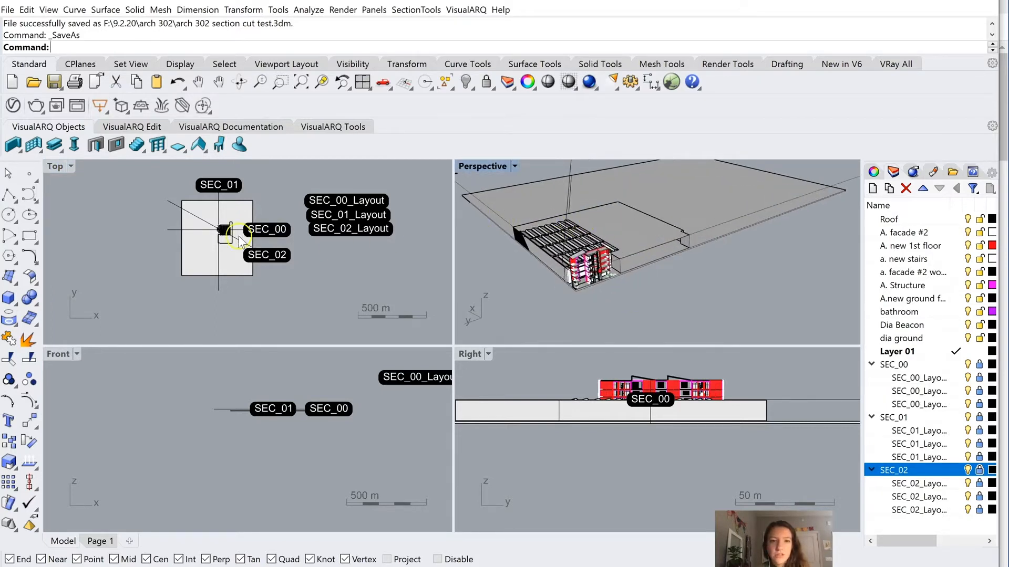
{"action": "left_click", "coordinate": [207, 214]}
{"action": "scroll", "coordinate": [207, 213], "scroll_direction": "up", "scroll_amount": 4}
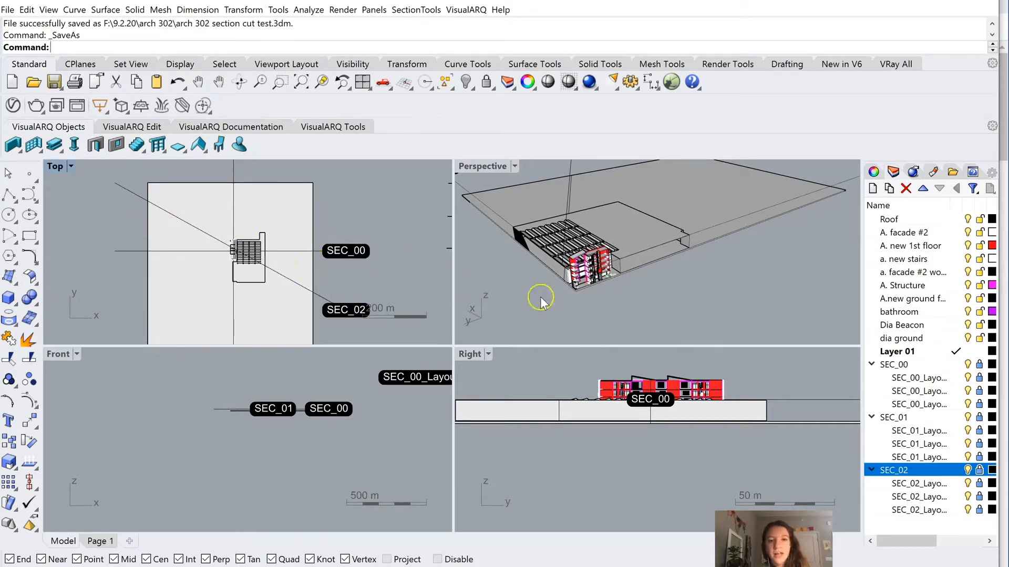
{"action": "left_click", "coordinate": [581, 298]}
{"action": "scroll", "coordinate": [581, 298], "scroll_direction": "down", "scroll_amount": 2}
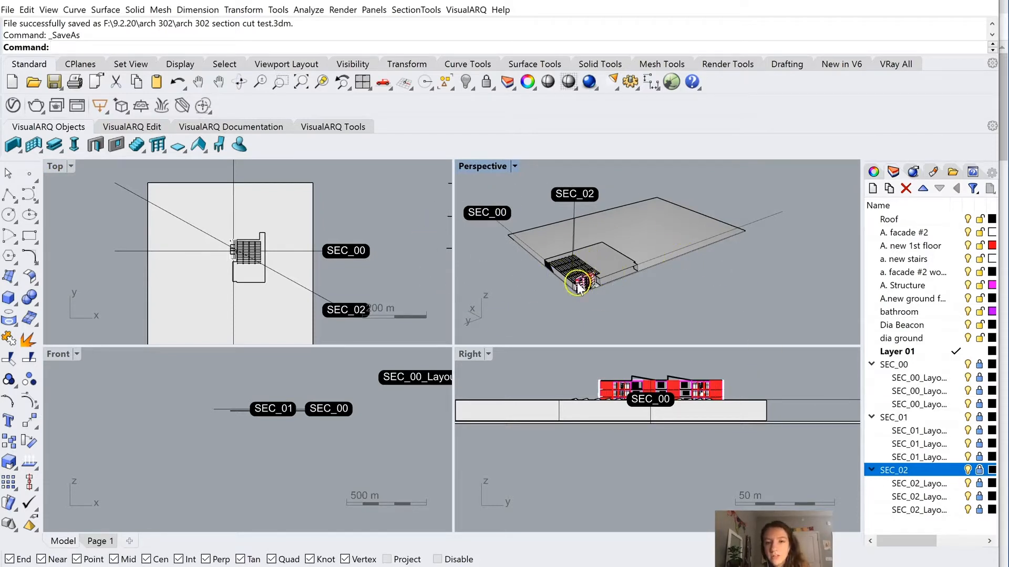
{"action": "scroll", "coordinate": [594, 263], "scroll_direction": "up", "scroll_amount": 5}
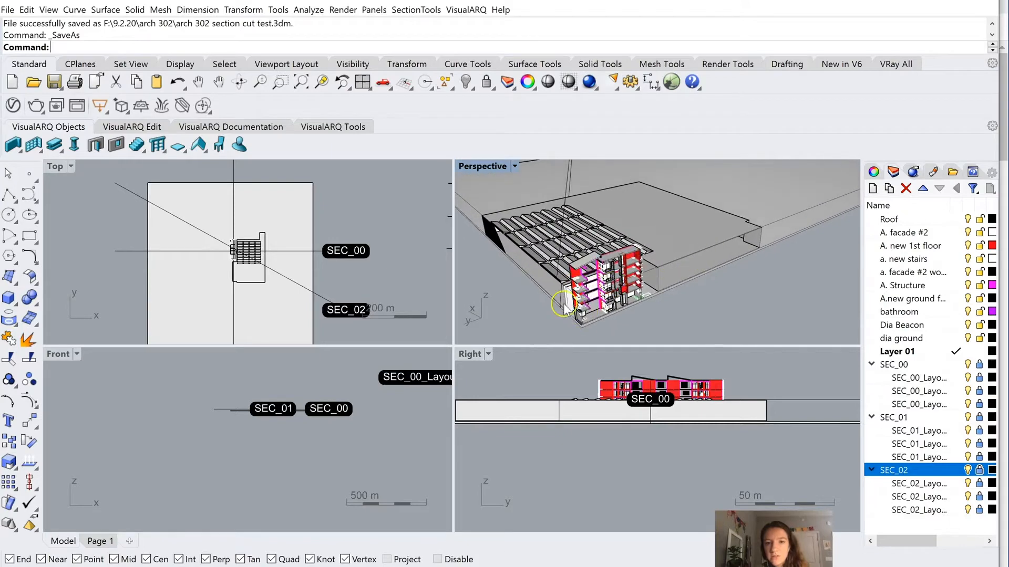
{"action": "right_click_drag", "start_coordinate": [746, 323], "coordinate": [753, 303]}
{"action": "scroll", "coordinate": [754, 304], "scroll_direction": "down", "scroll_amount": 8}
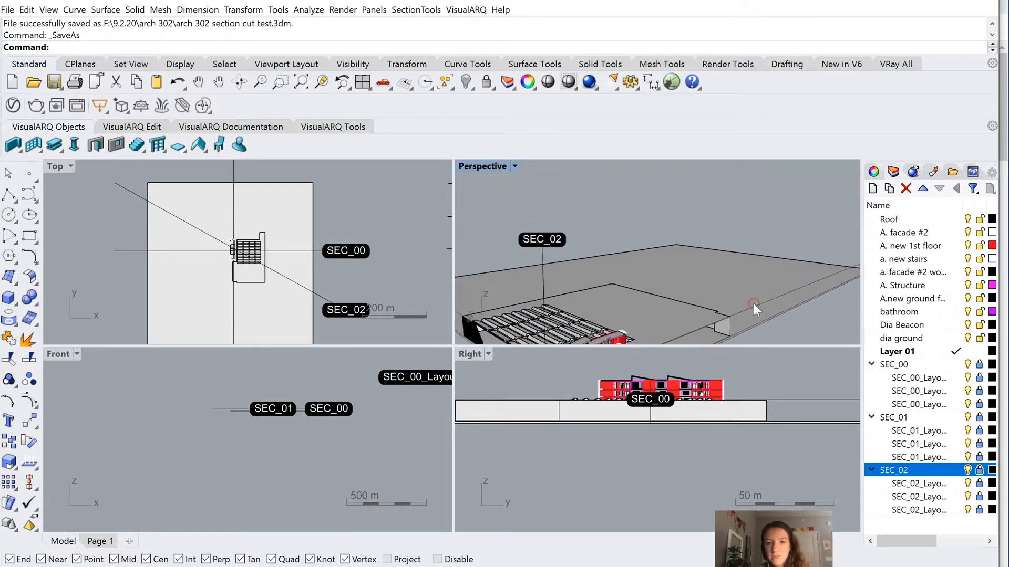
{"action": "scroll", "coordinate": [740, 324], "scroll_direction": "up", "scroll_amount": 10}
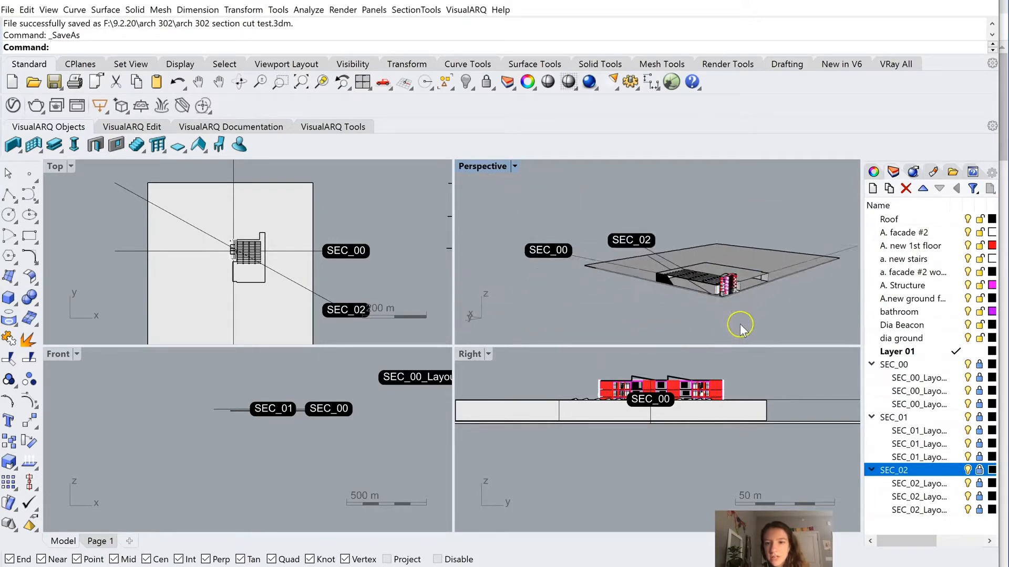
{"action": "scroll", "coordinate": [722, 255], "scroll_direction": "up", "scroll_amount": 2}
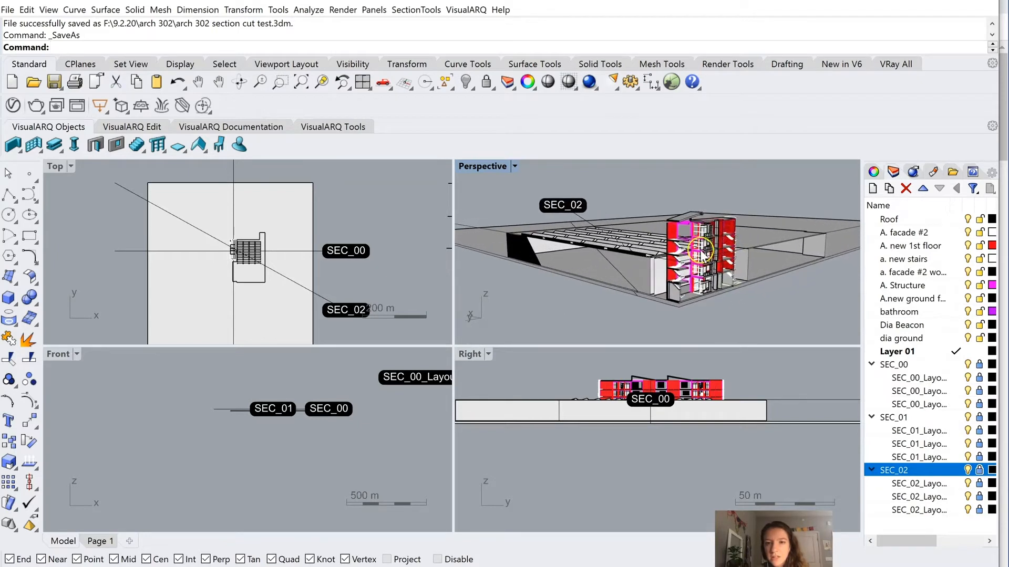
{"action": "right_click_drag", "start_coordinate": [764, 317], "coordinate": [772, 292]}
{"action": "scroll", "coordinate": [772, 291], "scroll_direction": "down", "scroll_amount": 5}
{"action": "scroll", "coordinate": [727, 220], "scroll_direction": "up", "scroll_amount": 5}
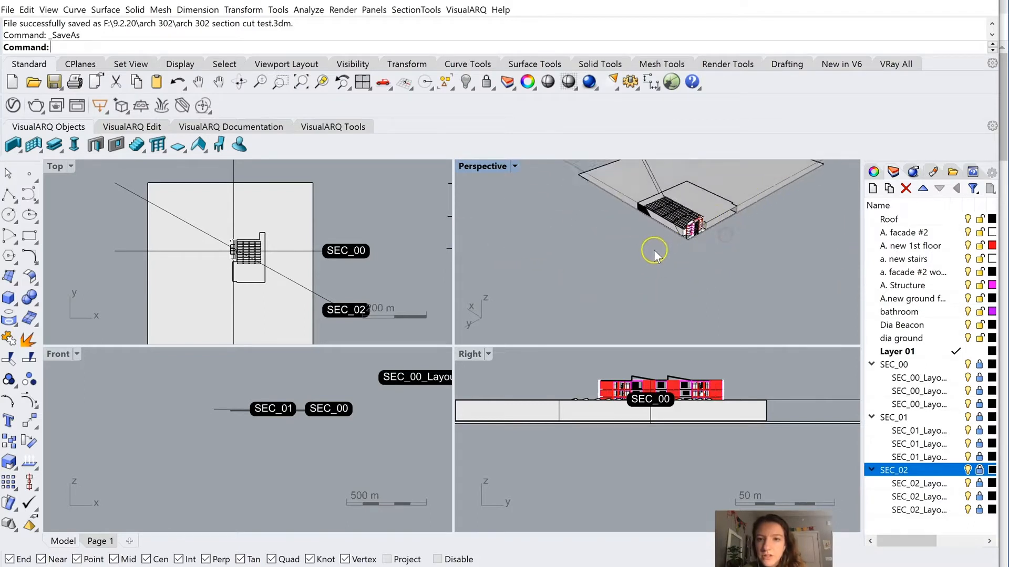
{"action": "scroll", "coordinate": [654, 251], "scroll_direction": "down", "scroll_amount": 4}
{"action": "scroll", "coordinate": [664, 234], "scroll_direction": "up", "scroll_amount": 2}
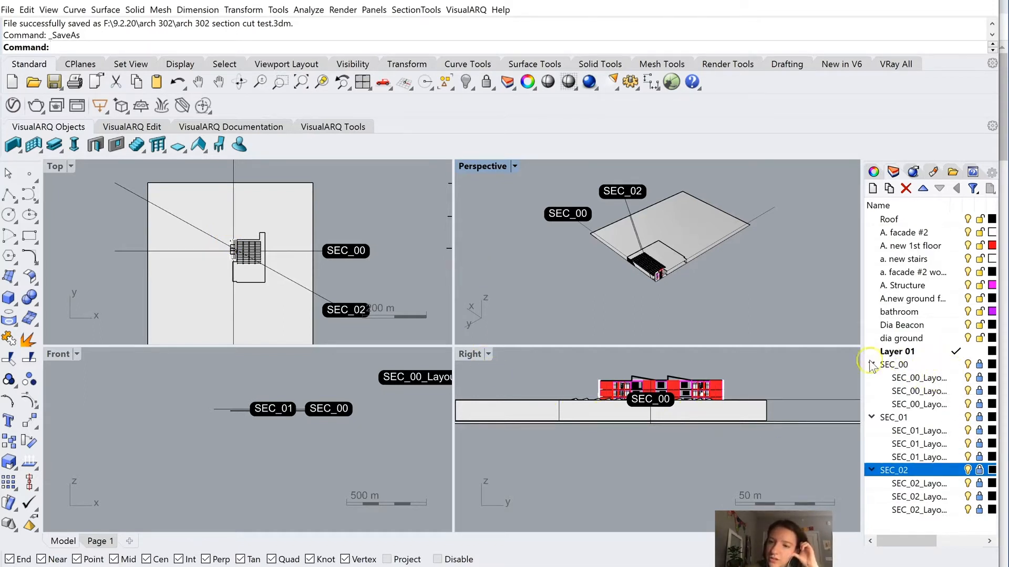
Step: Turn the SEC_00_LayoutCurve layer off and back on, and widen the layer list and its Name column to show full layer names
{"action": "left_click", "coordinate": [929, 378]}
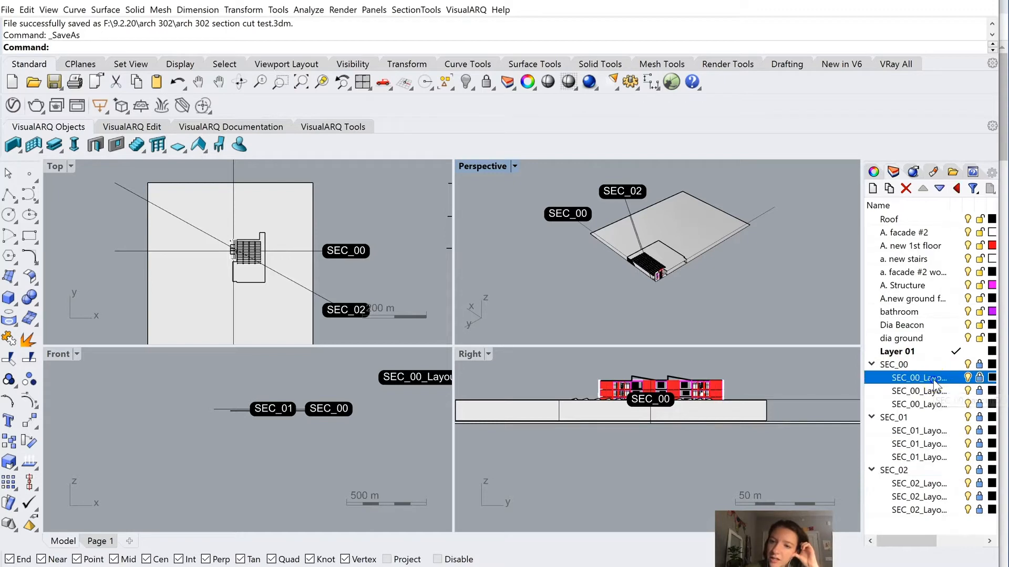
{"action": "left_click", "coordinate": [967, 378]}
{"action": "left_click", "coordinate": [966, 379]}
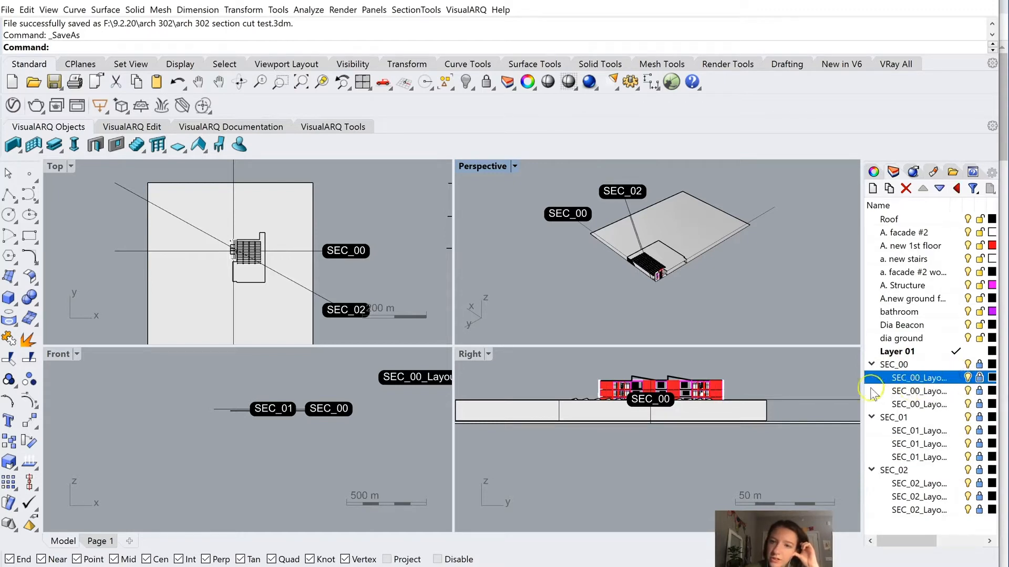
{"action": "left_click_drag", "start_coordinate": [861, 386], "coordinate": [765, 388]}
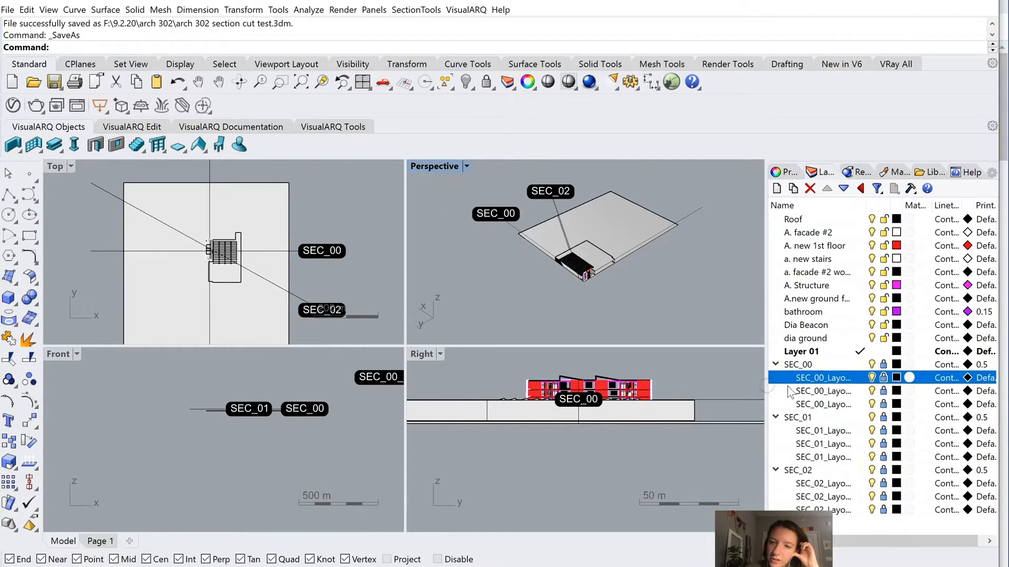
{"action": "left_click_drag", "start_coordinate": [867, 204], "coordinate": [927, 202]}
{"action": "left_click_drag", "start_coordinate": [854, 205], "coordinate": [919, 204]}
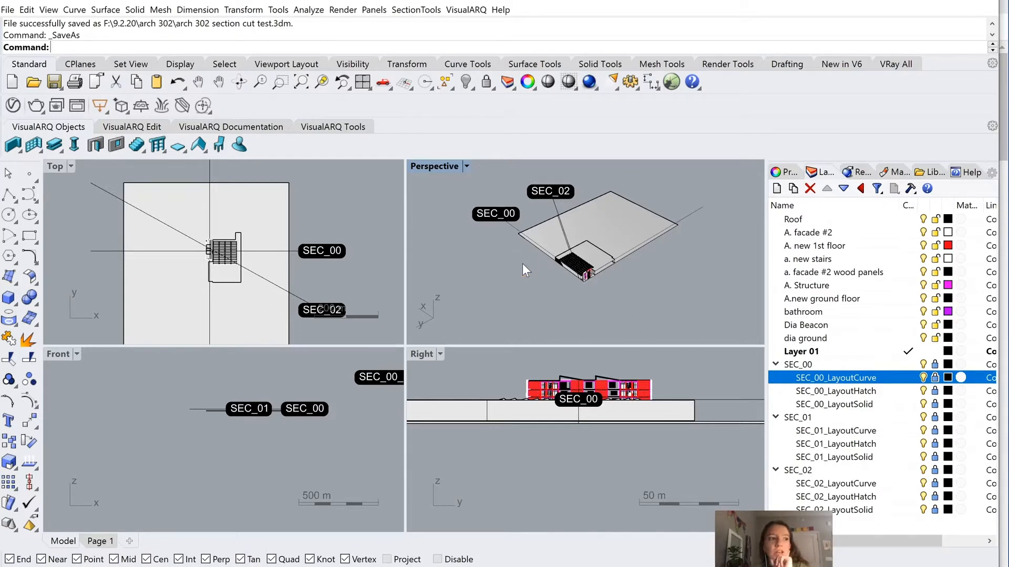
Step: Start creating a section of all visible objects from the Top view, with Dir set to Horizontal and the other options accepted
{"action": "left_click", "coordinate": [574, 289]}
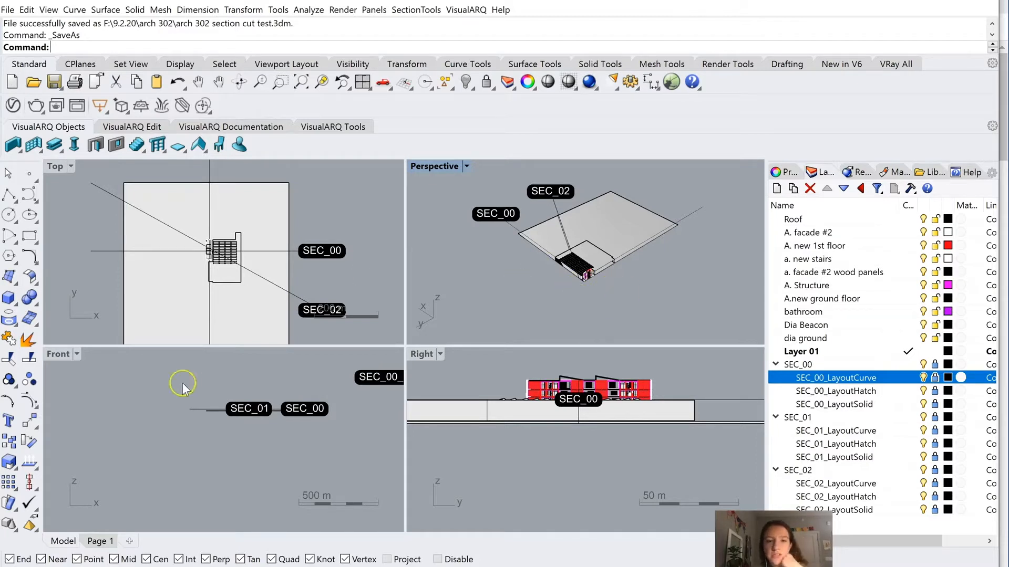
{"action": "left_click", "coordinate": [191, 290]}
{"action": "scroll", "coordinate": [192, 288], "scroll_direction": "down", "scroll_amount": 2}
{"action": "scroll", "coordinate": [193, 270], "scroll_direction": "down", "scroll_amount": 2}
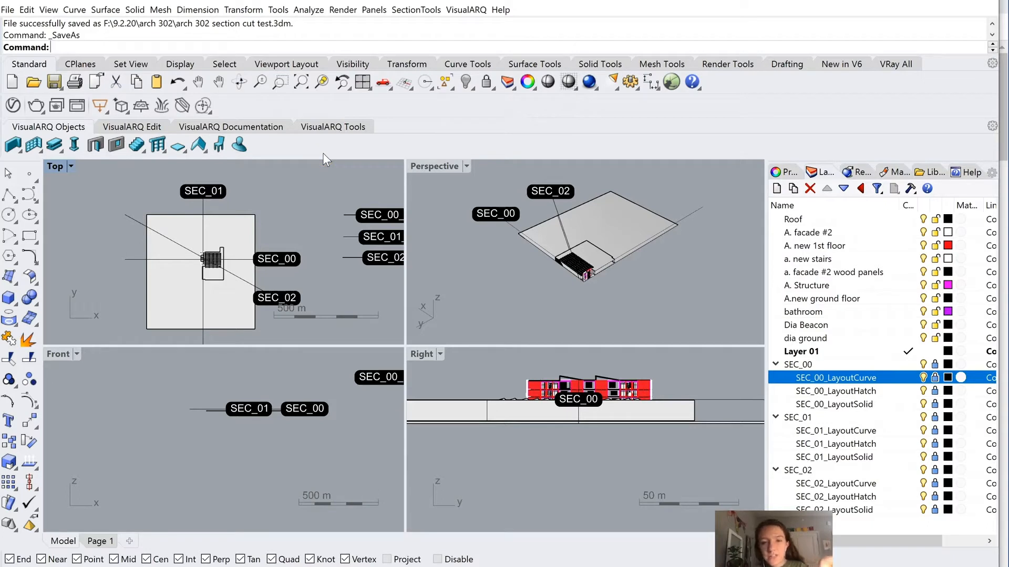
{"action": "left_click", "coordinate": [481, 240]}
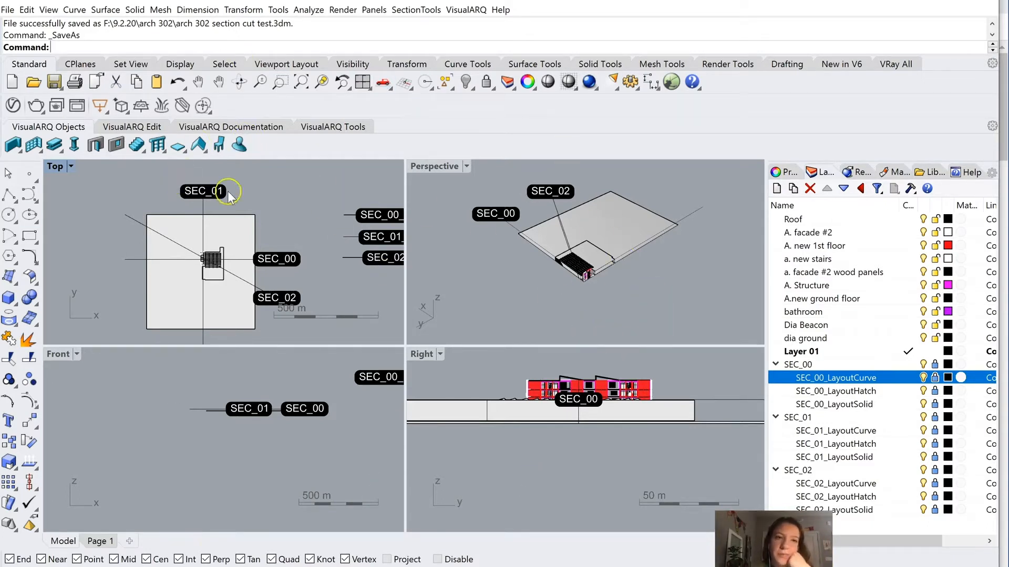
{"action": "left_click", "coordinate": [428, 11]}
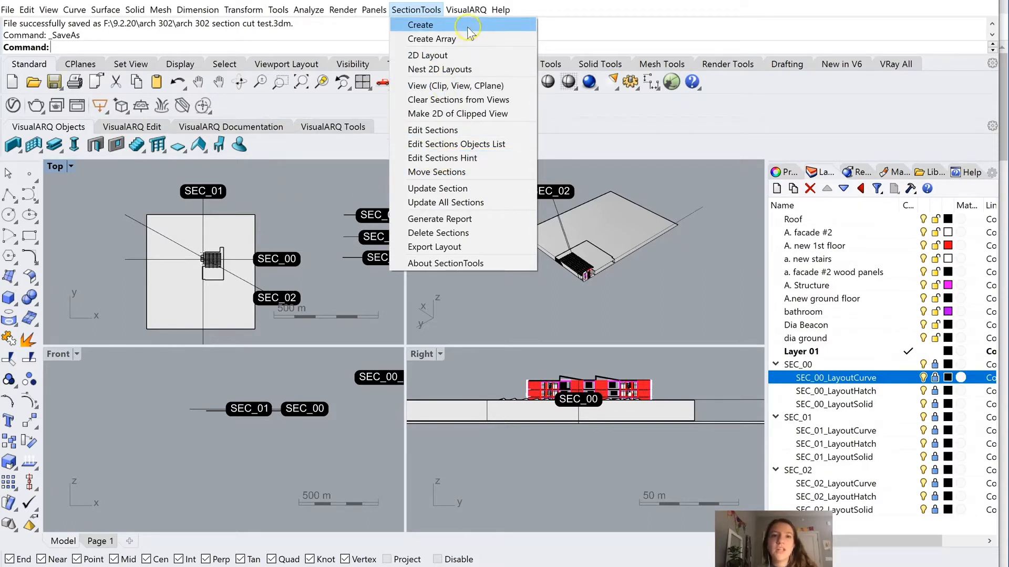
{"action": "left_click", "coordinate": [433, 26]}
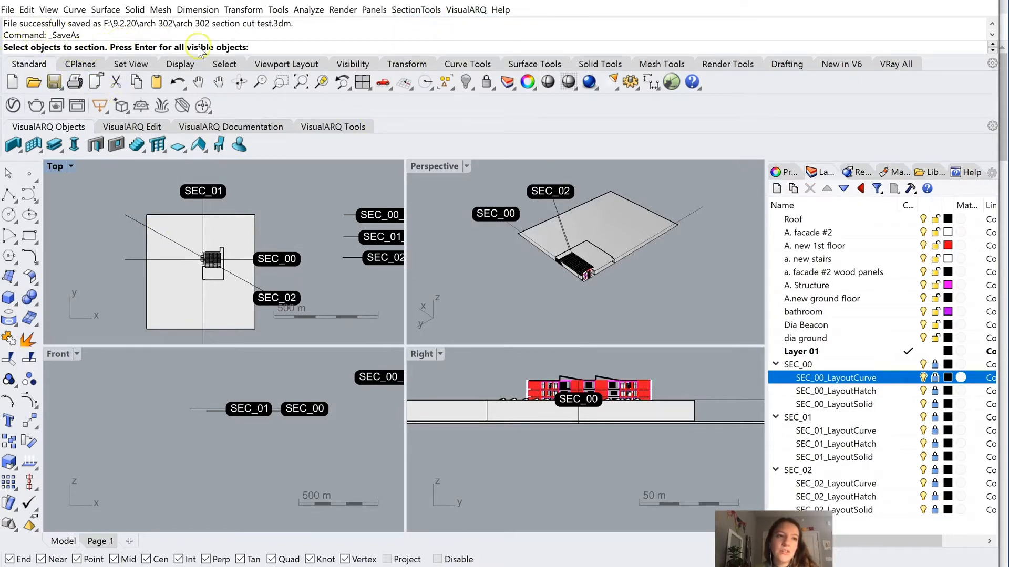
{"action": "key", "text": "Return"}
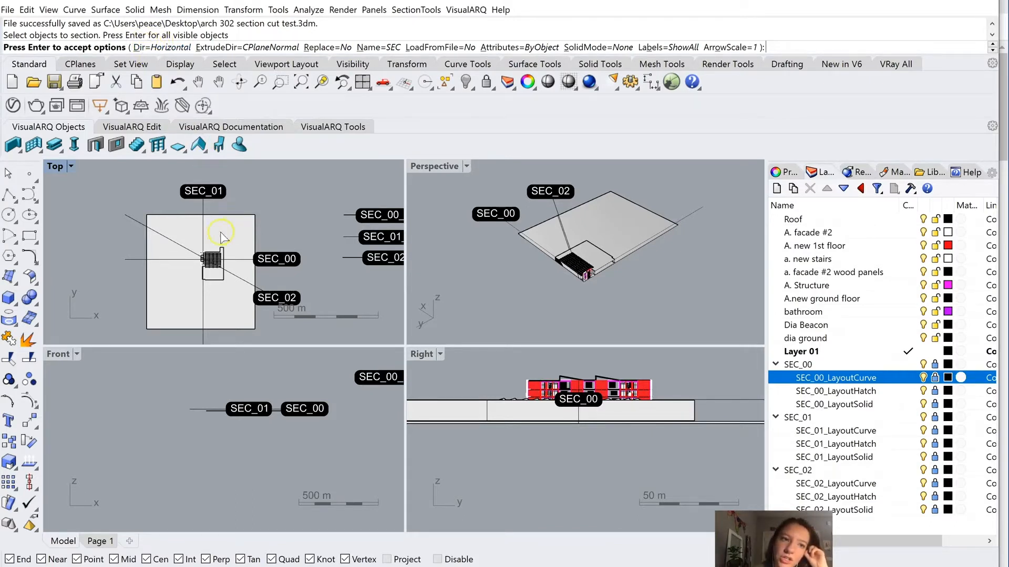
{"action": "left_click", "coordinate": [166, 47]}
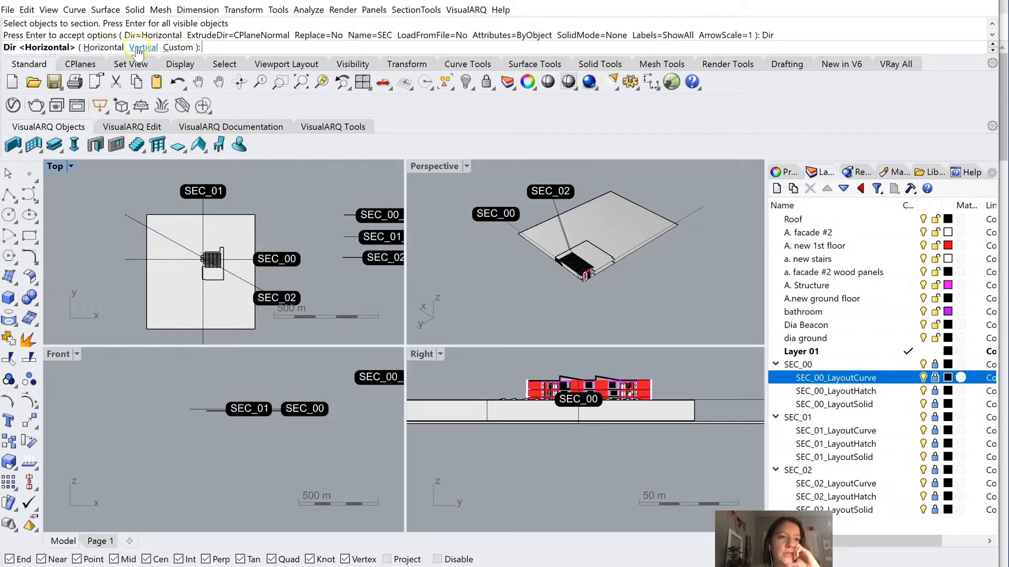
{"action": "left_click", "coordinate": [110, 47]}
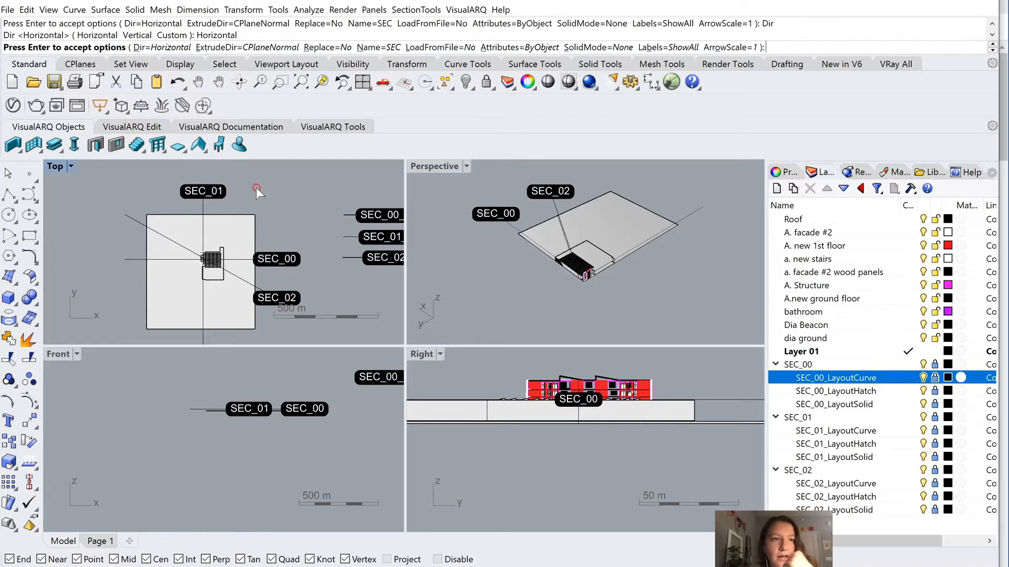
{"action": "key", "text": "Return"}
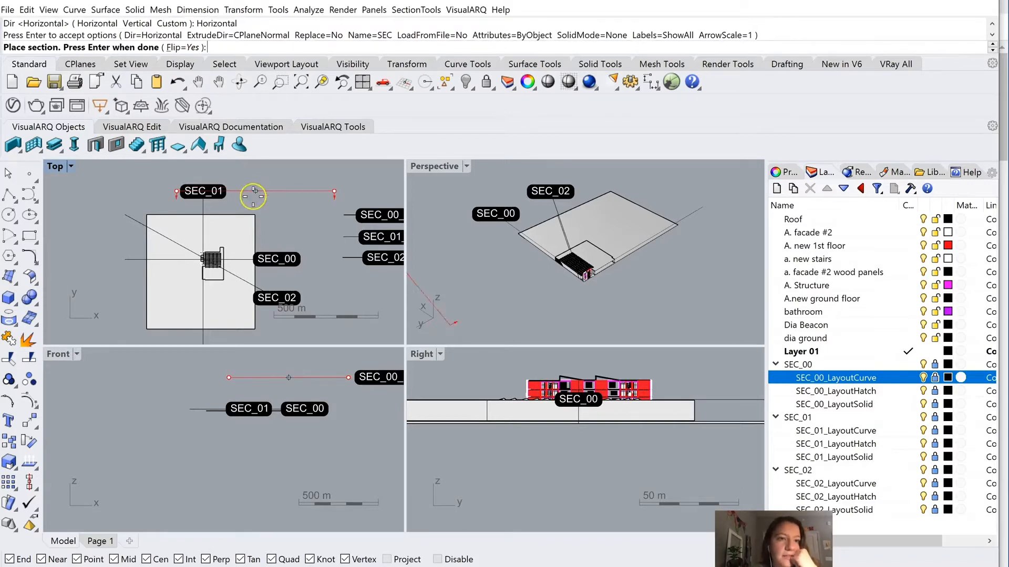
Step: Place the horizontal section line in the Top view across the small block beside the gridded roof, below SEC_00, and finish the section
{"action": "scroll", "coordinate": [209, 266], "scroll_direction": "up", "scroll_amount": 3}
{"action": "scroll", "coordinate": [210, 265], "scroll_direction": "up", "scroll_amount": 6}
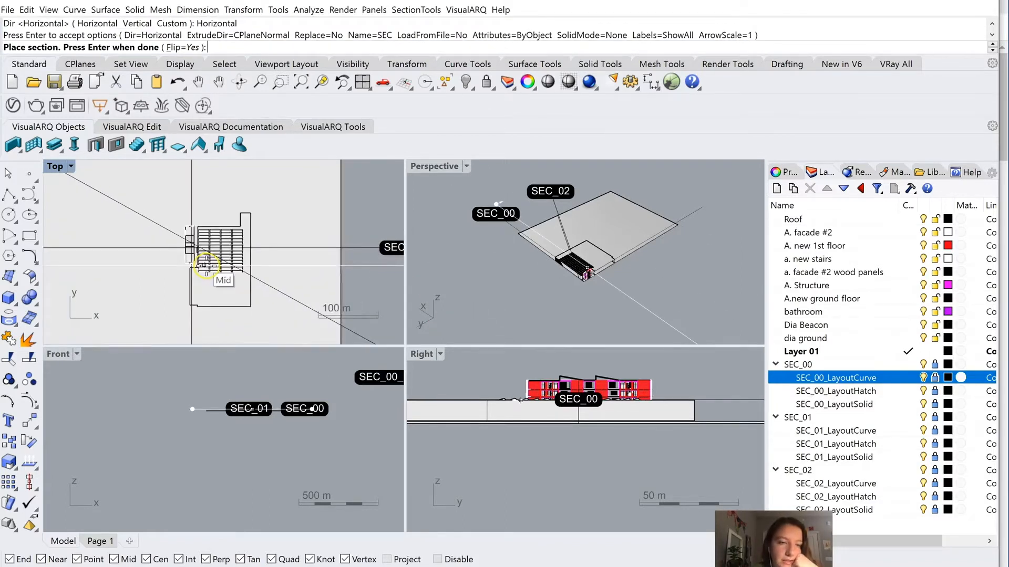
{"action": "scroll", "coordinate": [157, 201], "scroll_direction": "up", "scroll_amount": 4}
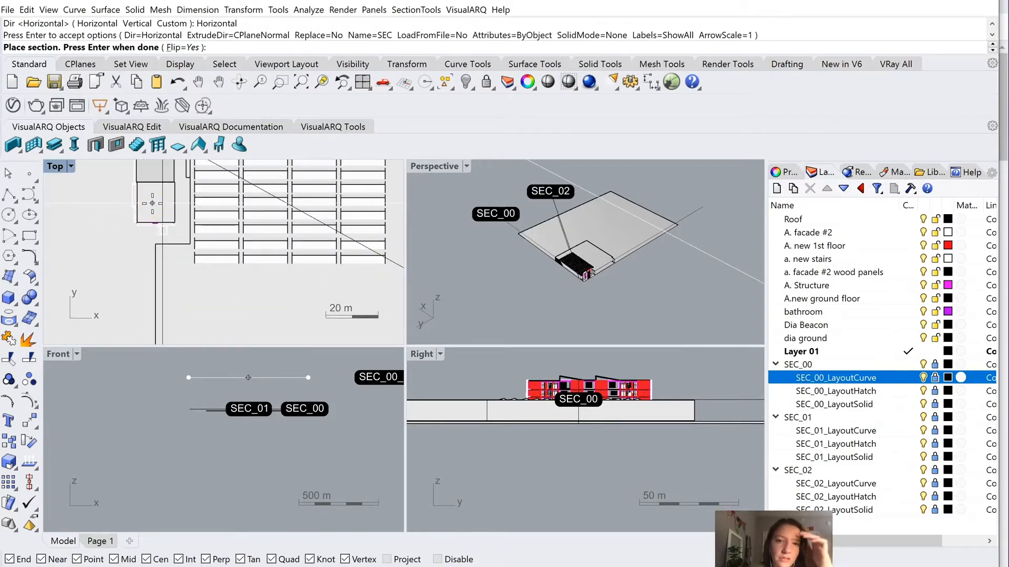
{"action": "scroll", "coordinate": [152, 203], "scroll_direction": "up", "scroll_amount": 1}
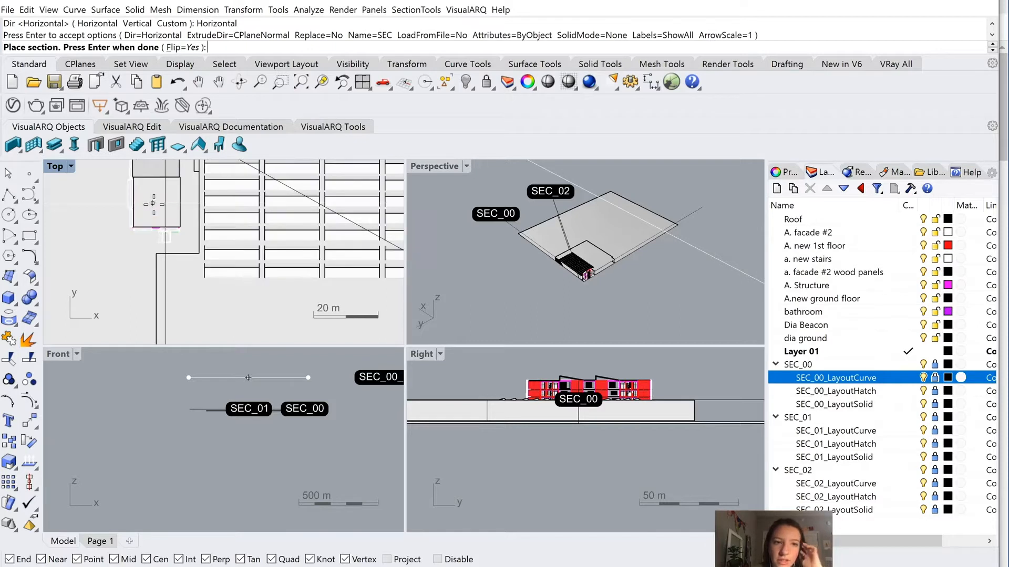
{"action": "left_click", "coordinate": [179, 210]}
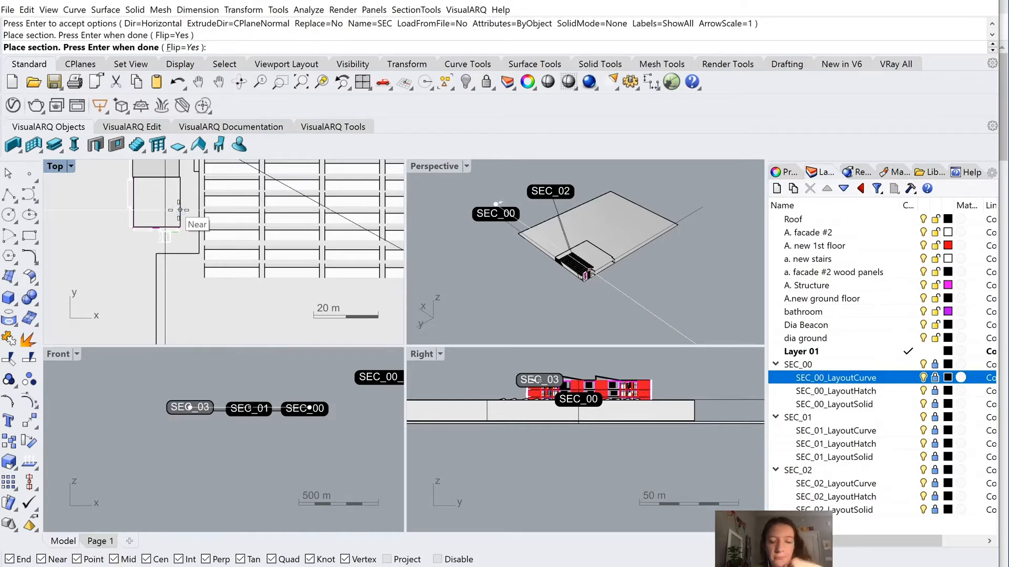
{"action": "key", "text": "Return"}
{"action": "scroll", "coordinate": [225, 254], "scroll_direction": "down", "scroll_amount": 10}
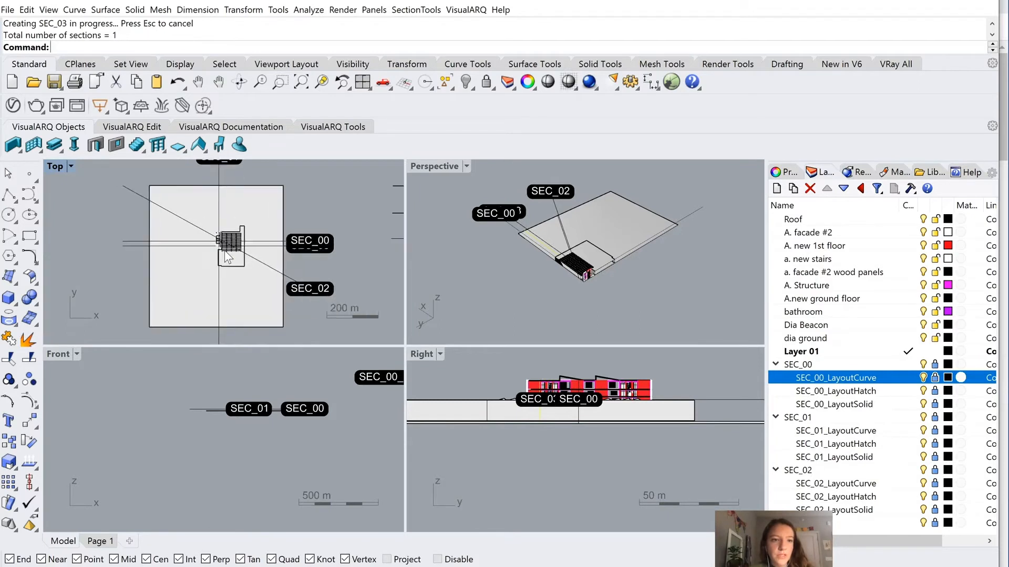
Step: Examine the new SEC_03 section line across the building in the Top and Perspective views, and select the SEC_03 layer
{"action": "scroll", "coordinate": [225, 250], "scroll_direction": "up", "scroll_amount": 7}
{"action": "scroll", "coordinate": [148, 251], "scroll_direction": "down", "scroll_amount": 7}
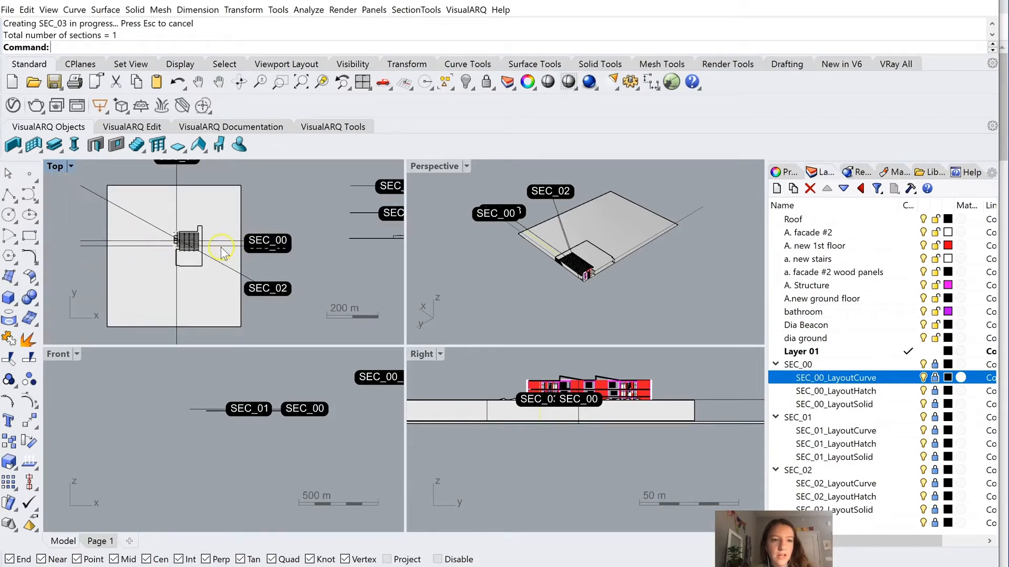
{"action": "scroll", "coordinate": [225, 254], "scroll_direction": "up", "scroll_amount": 5}
{"action": "left_click", "coordinate": [563, 219]}
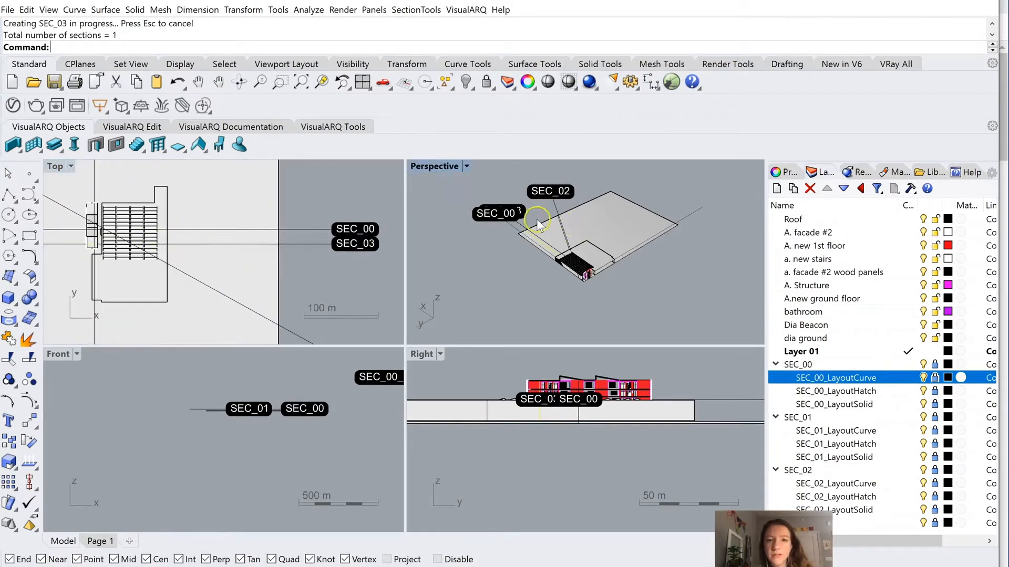
{"action": "scroll", "coordinate": [515, 216], "scroll_direction": "down", "scroll_amount": 3}
{"action": "scroll", "coordinate": [490, 218], "scroll_direction": "up", "scroll_amount": 6}
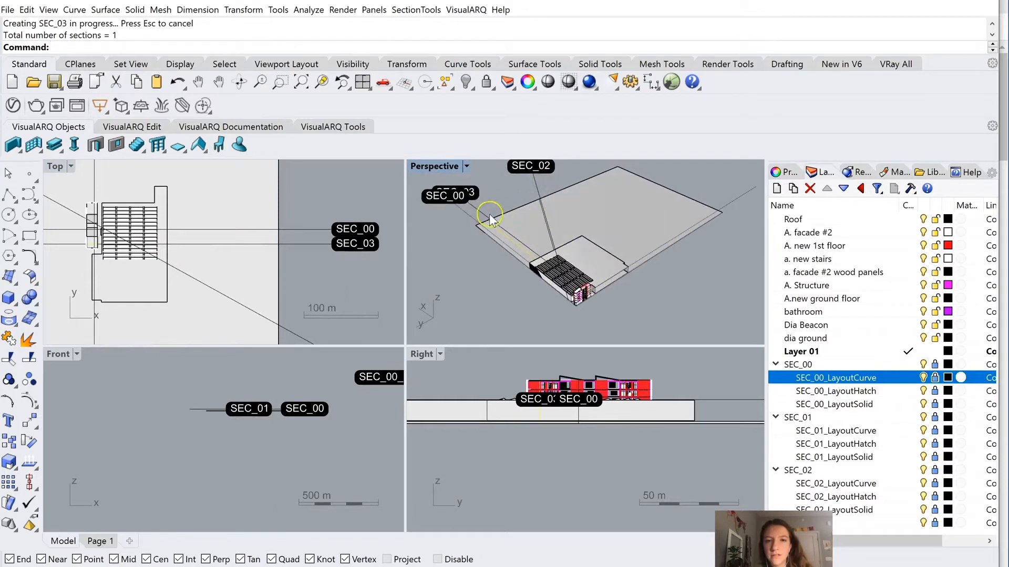
{"action": "scroll", "coordinate": [841, 390], "scroll_direction": "right", "scroll_amount": 2}
{"action": "scroll", "coordinate": [840, 389], "scroll_direction": "left", "scroll_amount": 2}
{"action": "scroll", "coordinate": [841, 392], "scroll_direction": "right", "scroll_amount": 2}
{"action": "scroll", "coordinate": [846, 420], "scroll_direction": "left", "scroll_amount": 2}
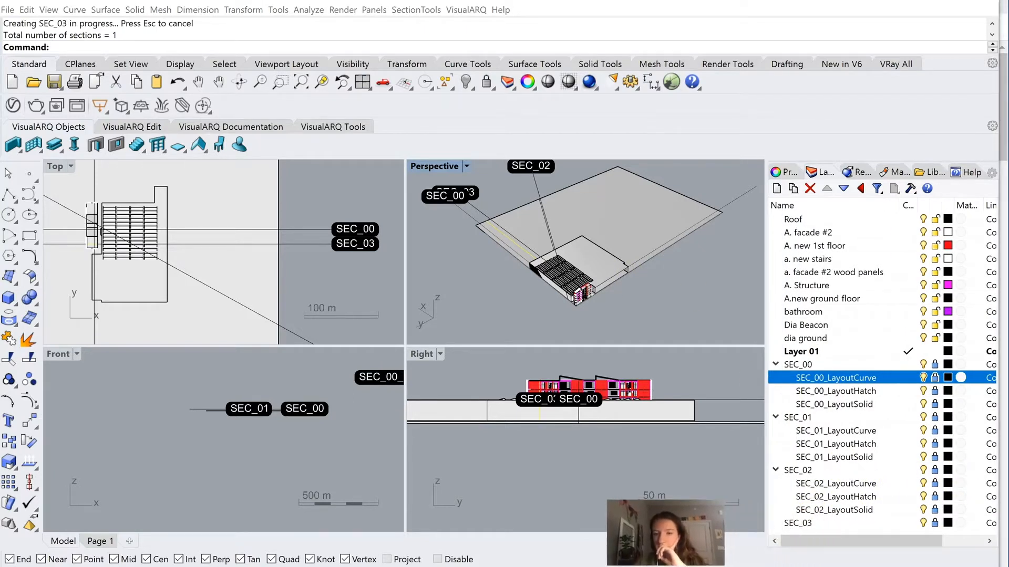
{"action": "left_click", "coordinate": [796, 523]}
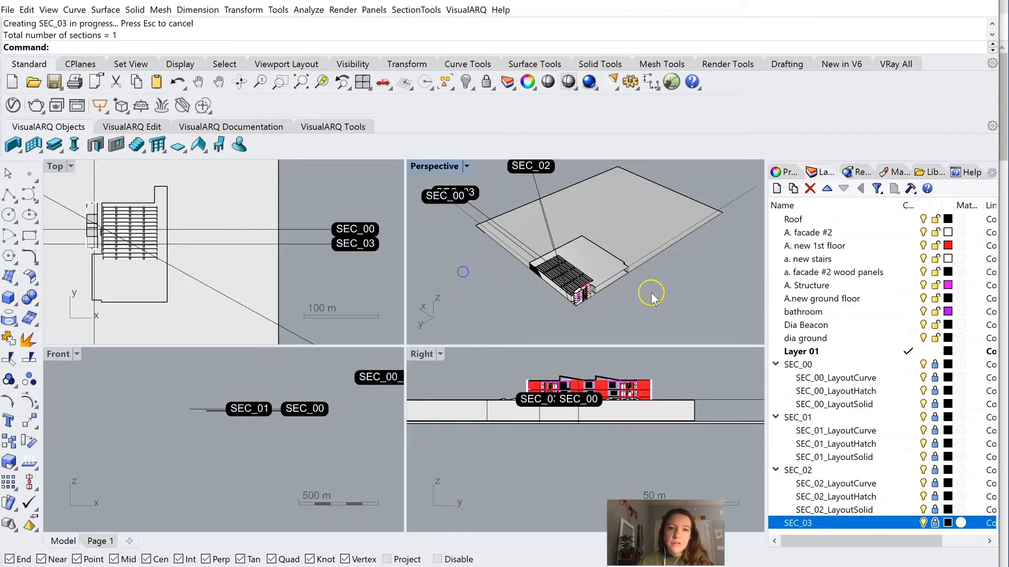
Step: Clip the Perspective view at section SEC_03, keeping Clip=Yes, SetView=No and SetCPlane=No
{"action": "right_click_drag", "start_coordinate": [662, 291], "coordinate": [628, 237]}
{"action": "left_click", "coordinate": [416, 9]}
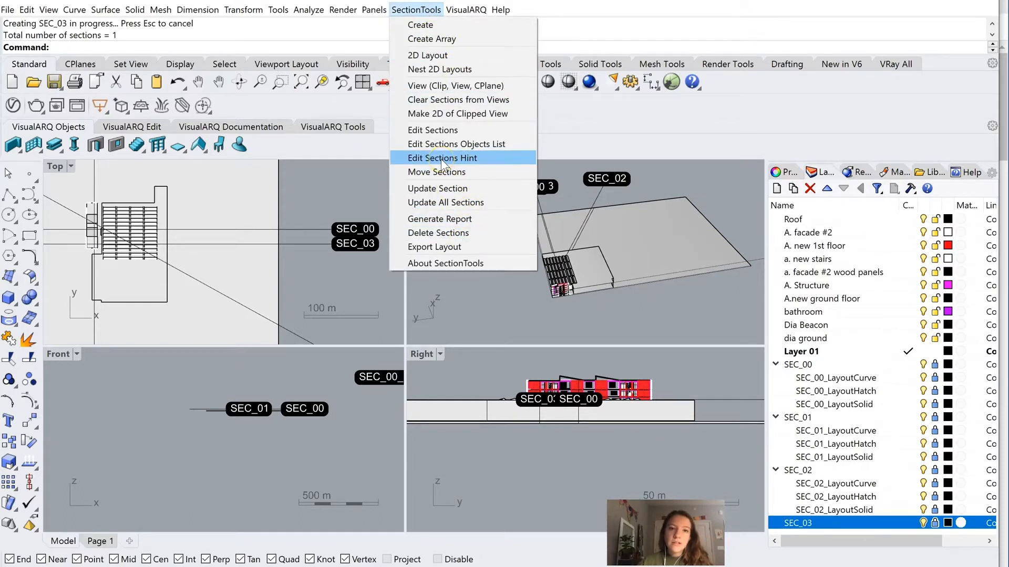
{"action": "left_click", "coordinate": [453, 86]}
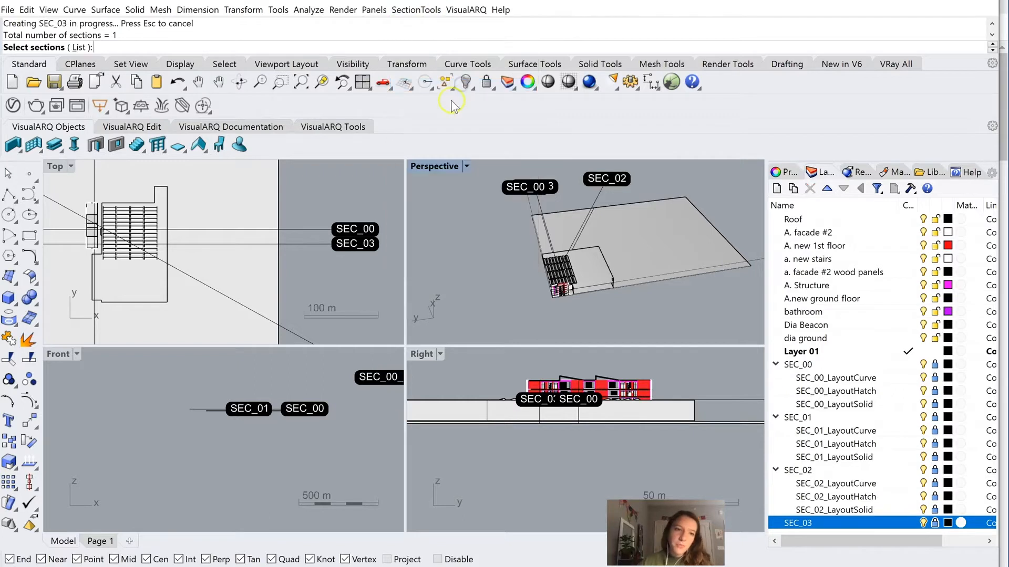
{"action": "left_click", "coordinate": [310, 248]}
{"action": "left_click", "coordinate": [309, 244]}
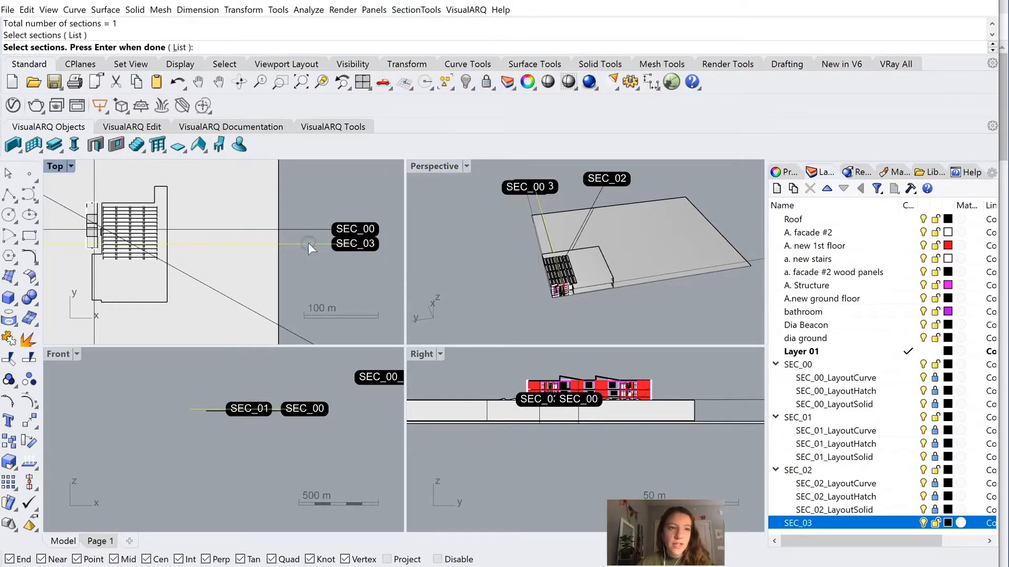
{"action": "key", "text": "Return"}
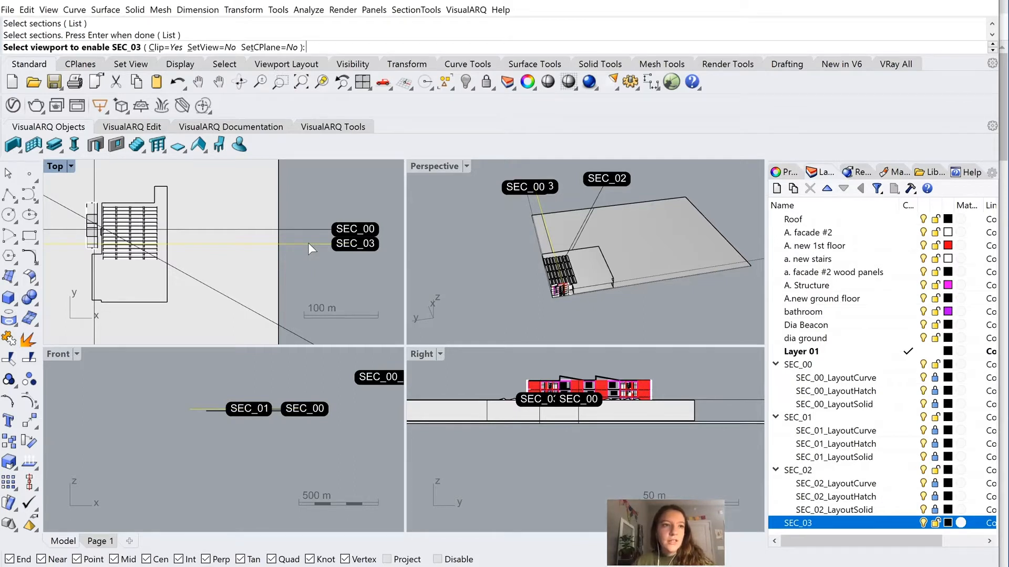
{"action": "left_click", "coordinate": [299, 245]}
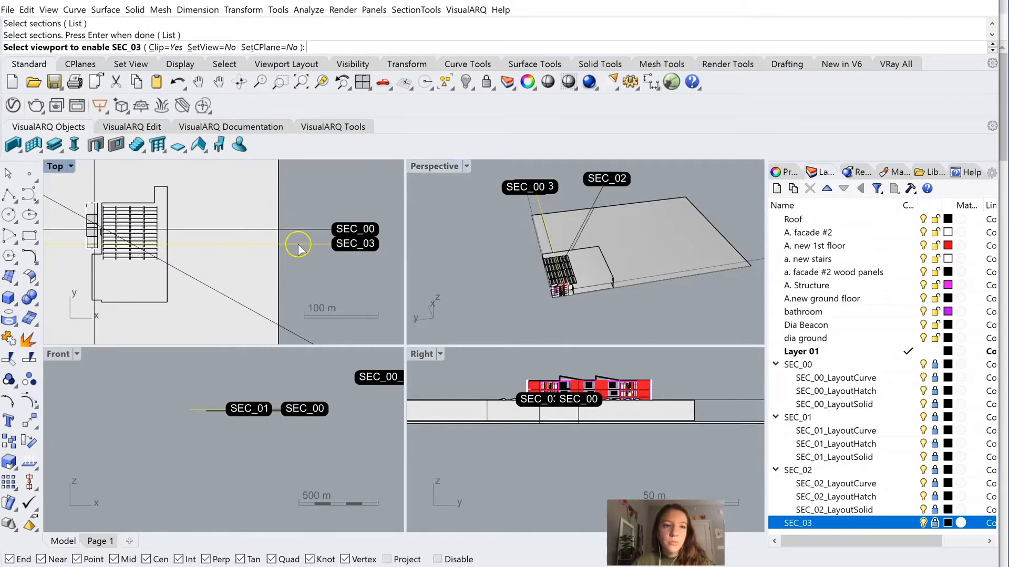
{"action": "left_click", "coordinate": [476, 226]}
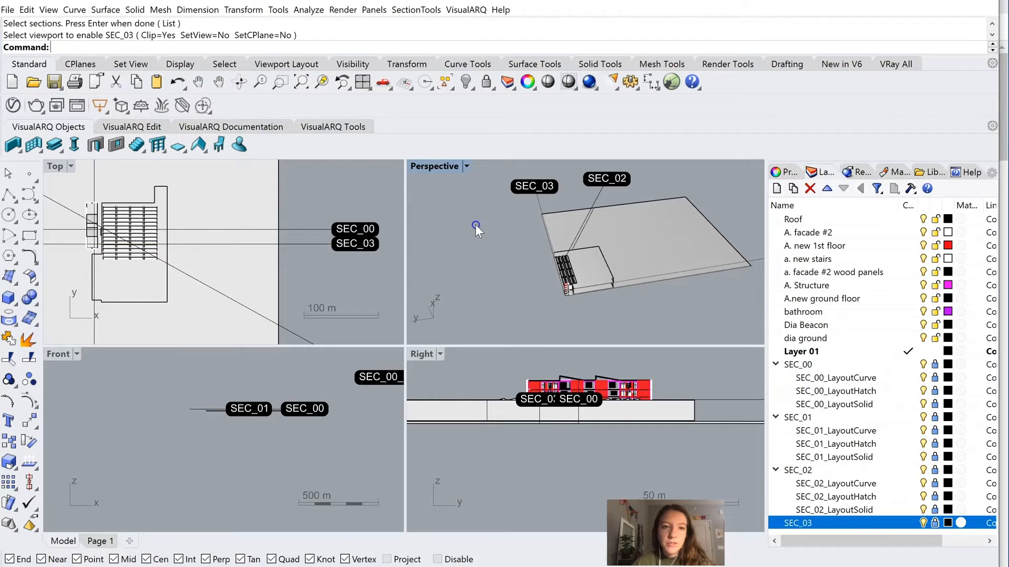
Step: Examine the clipped building from several angles in the Perspective view, and the existing section layouts in the Top view
{"action": "right_click_drag", "start_coordinate": [524, 293], "coordinate": [518, 243]}
{"action": "scroll", "coordinate": [556, 314], "scroll_direction": "up", "scroll_amount": 5}
{"action": "right_click_drag", "start_coordinate": [513, 295], "coordinate": [563, 299]}
{"action": "scroll", "coordinate": [575, 289], "scroll_direction": "down", "scroll_amount": 3}
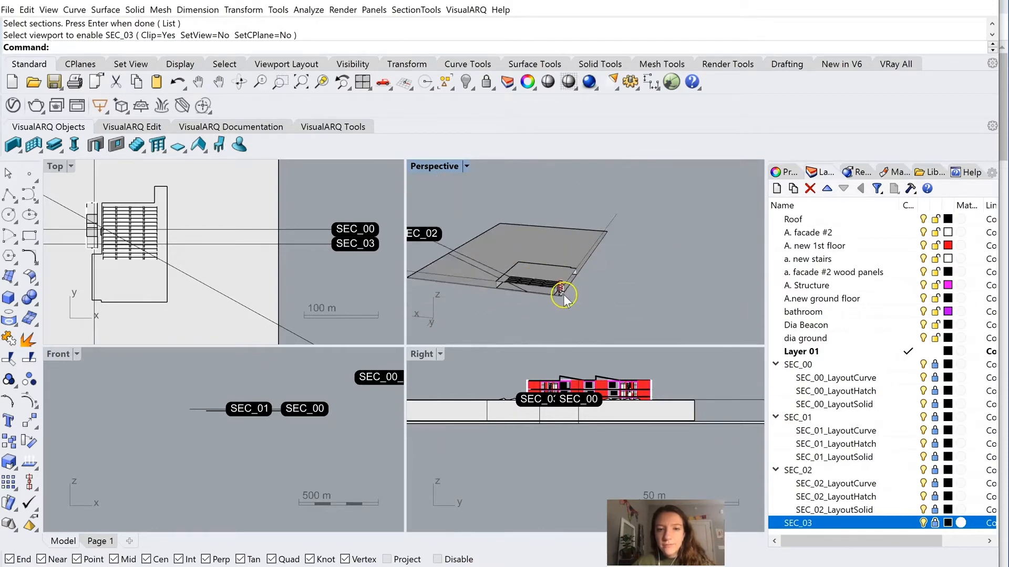
{"action": "scroll", "coordinate": [563, 298], "scroll_direction": "up", "scroll_amount": 3}
{"action": "scroll", "coordinate": [541, 306], "scroll_direction": "up", "scroll_amount": 5}
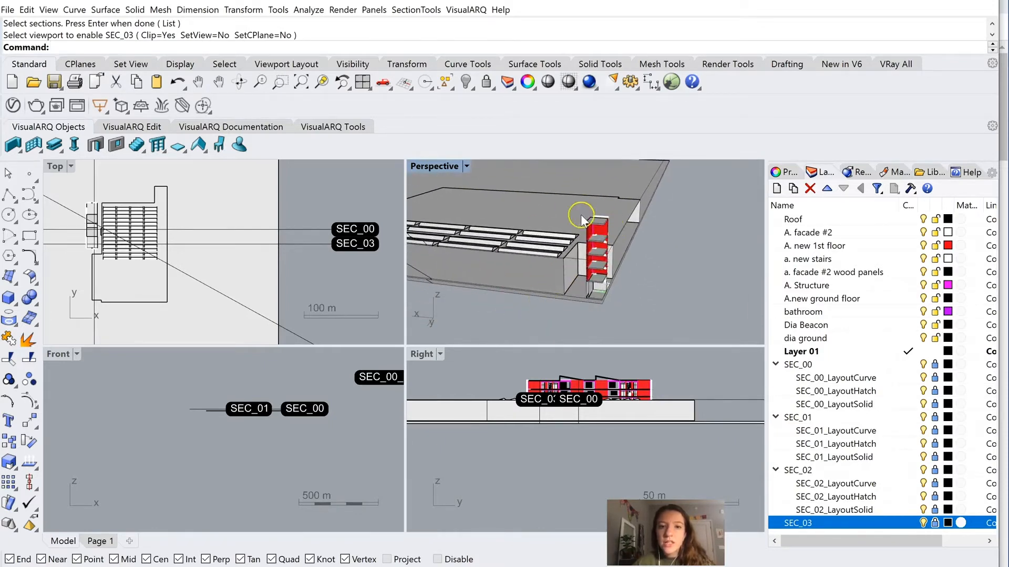
{"action": "scroll", "coordinate": [582, 220], "scroll_direction": "down", "scroll_amount": 8}
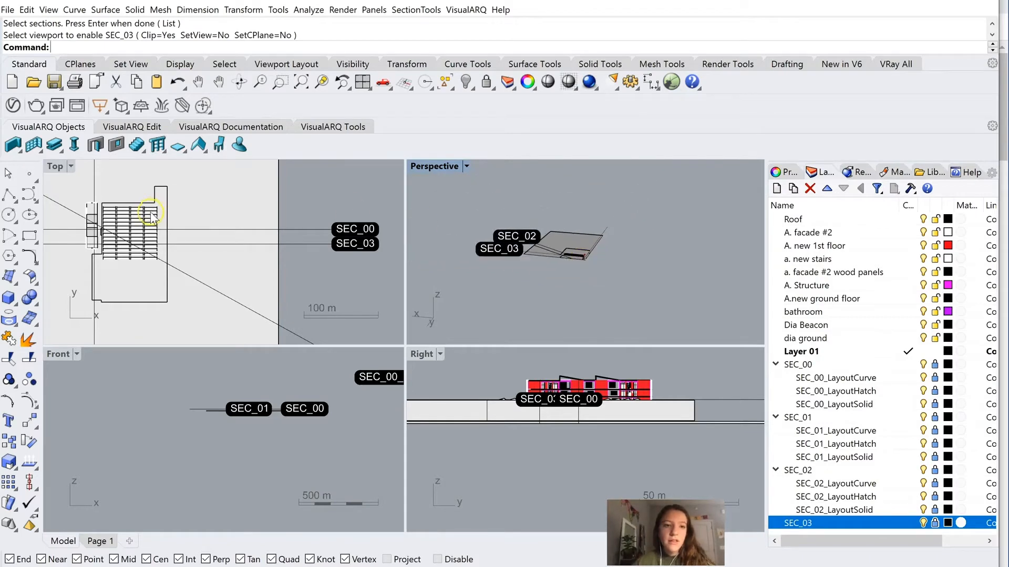
{"action": "scroll", "coordinate": [150, 215], "scroll_direction": "down", "scroll_amount": 8}
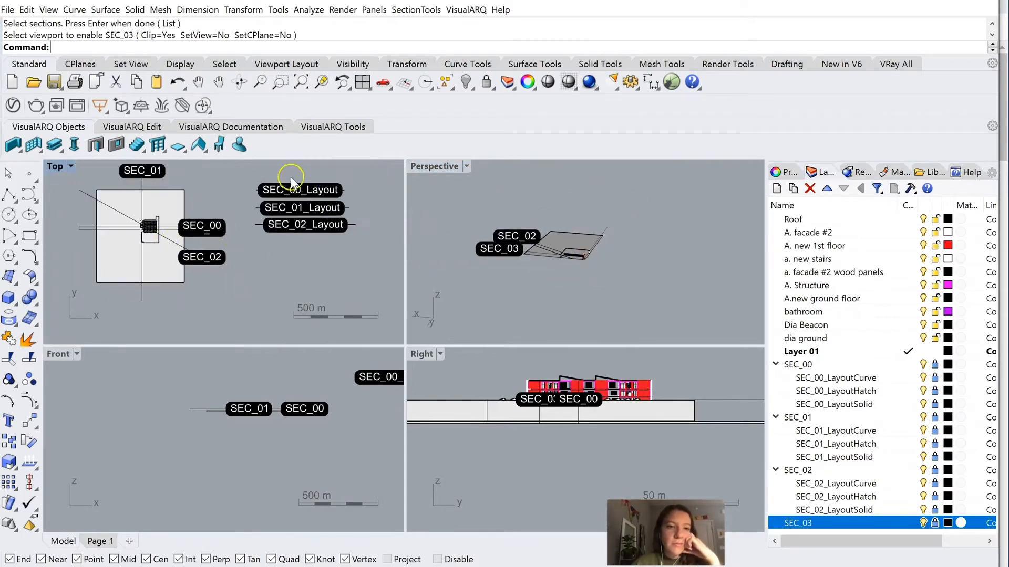
{"action": "scroll", "coordinate": [321, 187], "scroll_direction": "up", "scroll_amount": 4}
{"action": "scroll", "coordinate": [313, 204], "scroll_direction": "down", "scroll_amount": 5}
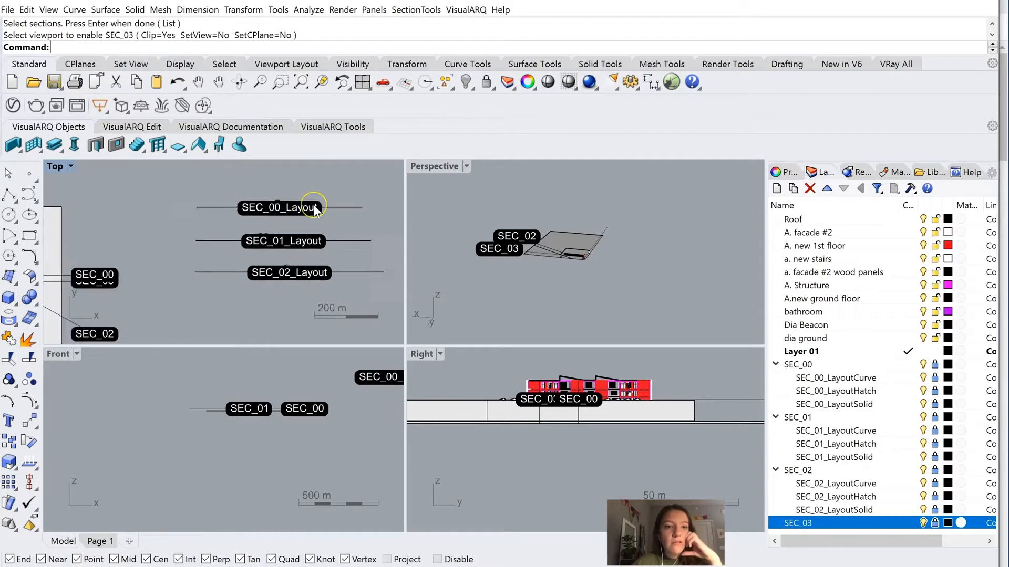
{"action": "scroll", "coordinate": [248, 210], "scroll_direction": "up", "scroll_amount": 3}
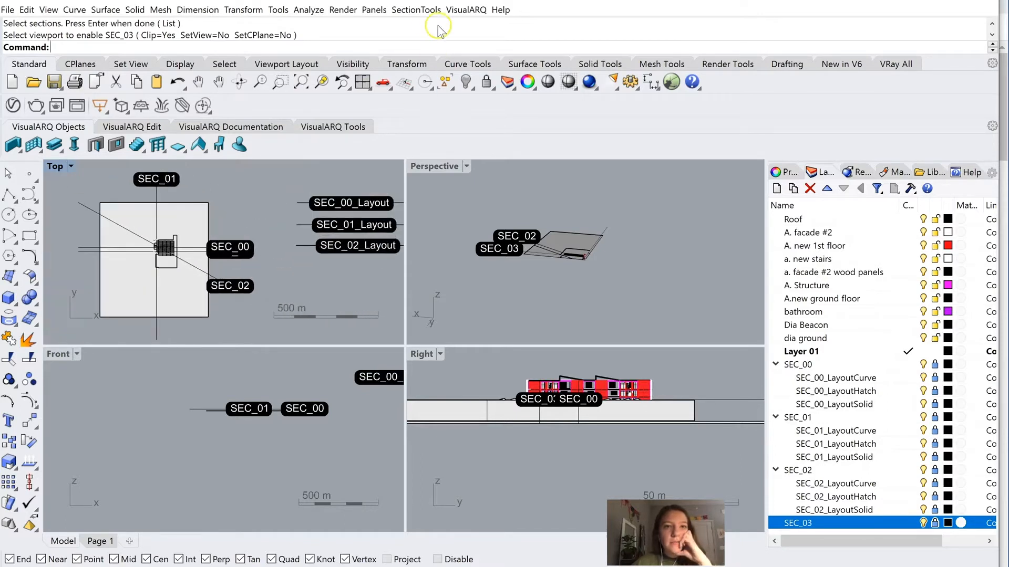
Step: Create a 2D layout of section SEC_03 with Grip=Center, ShowSolids=Yes and PlotWeight=0.5, placed below SEC_02_Layout in the Top view
{"action": "left_click", "coordinate": [419, 11]}
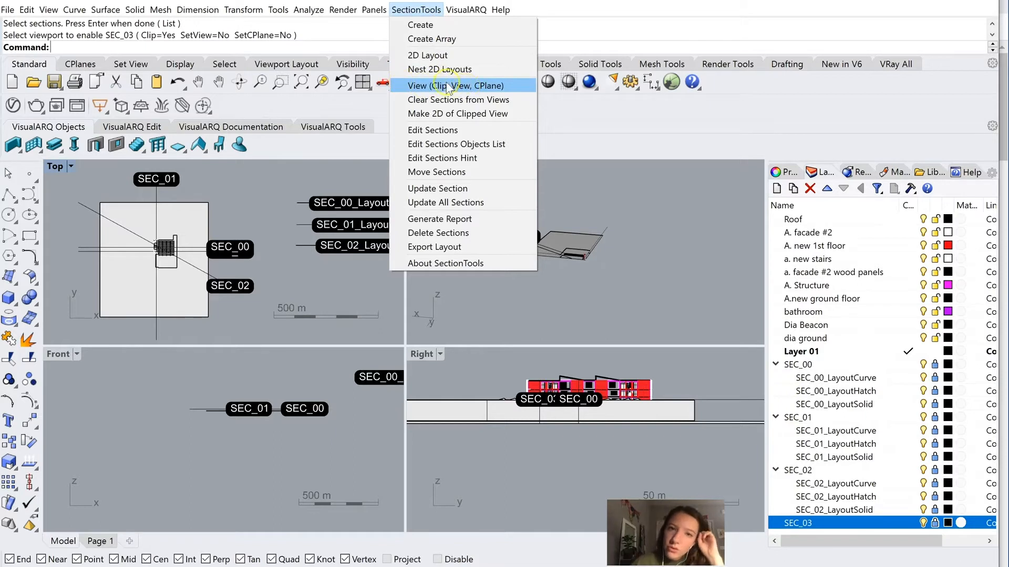
{"action": "left_click", "coordinate": [427, 54]}
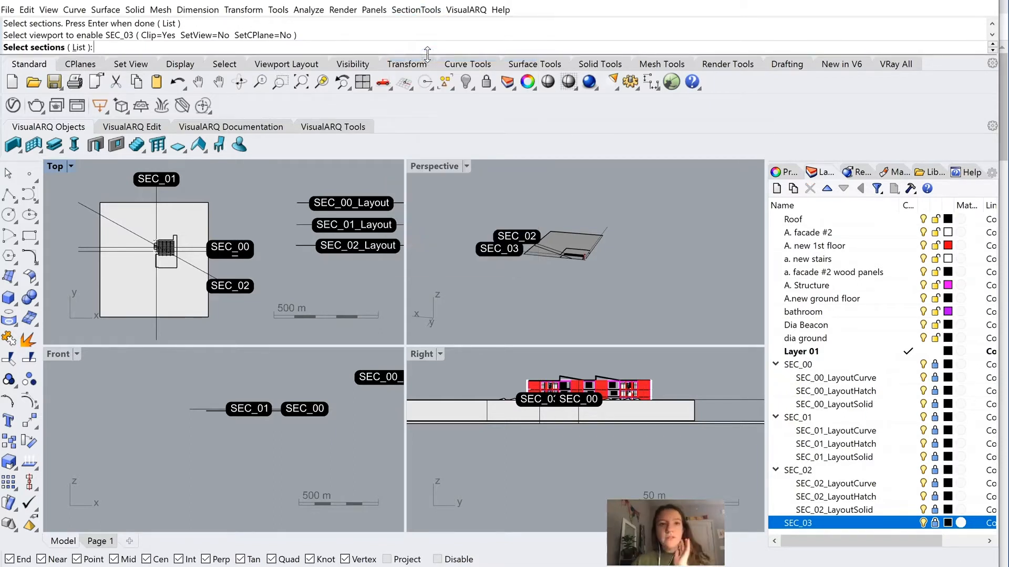
{"action": "scroll", "coordinate": [186, 256], "scroll_direction": "up", "scroll_amount": 5}
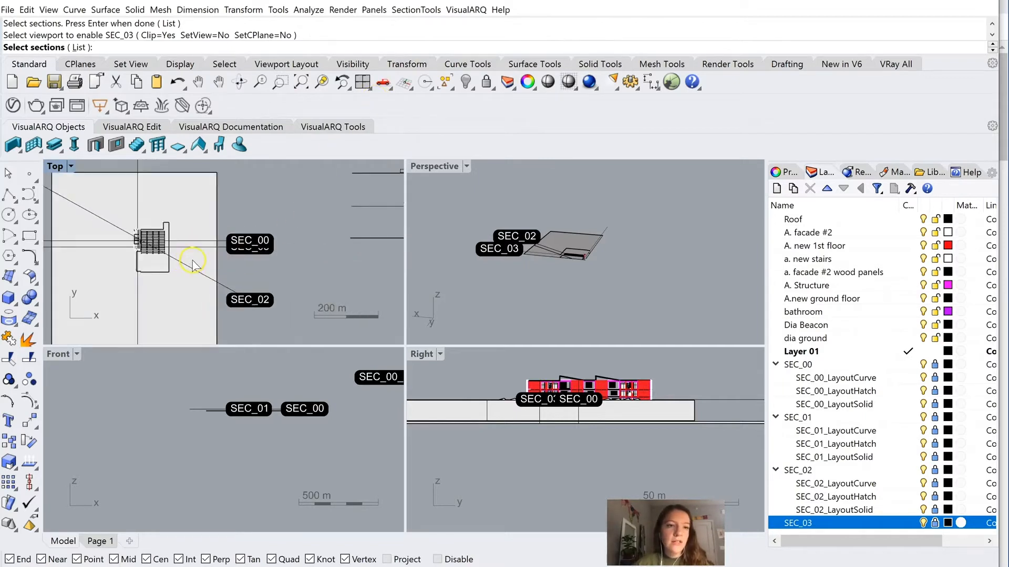
{"action": "left_click", "coordinate": [296, 224]}
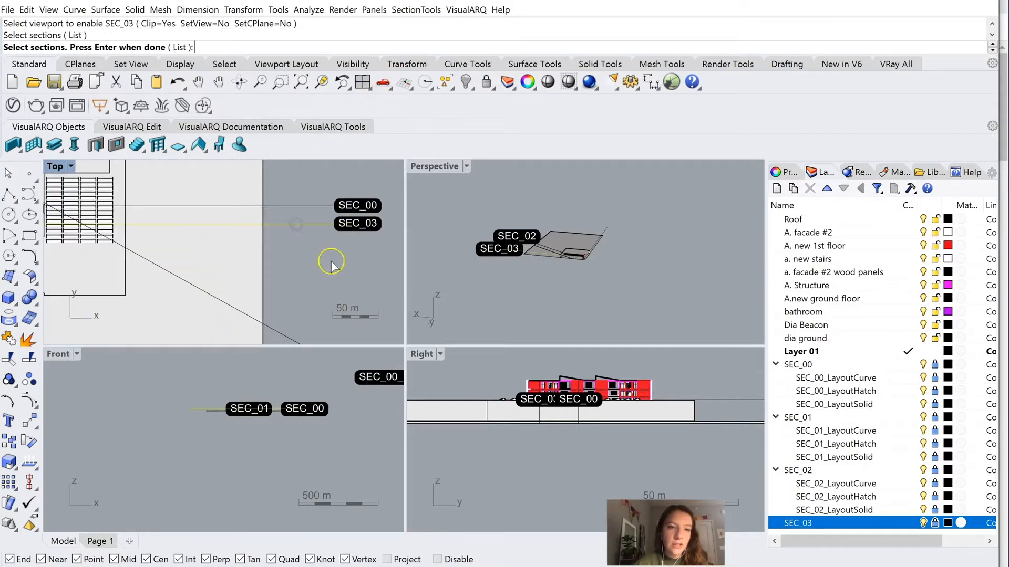
{"action": "key", "text": "Return"}
{"action": "scroll", "coordinate": [219, 233], "scroll_direction": "down", "scroll_amount": 5}
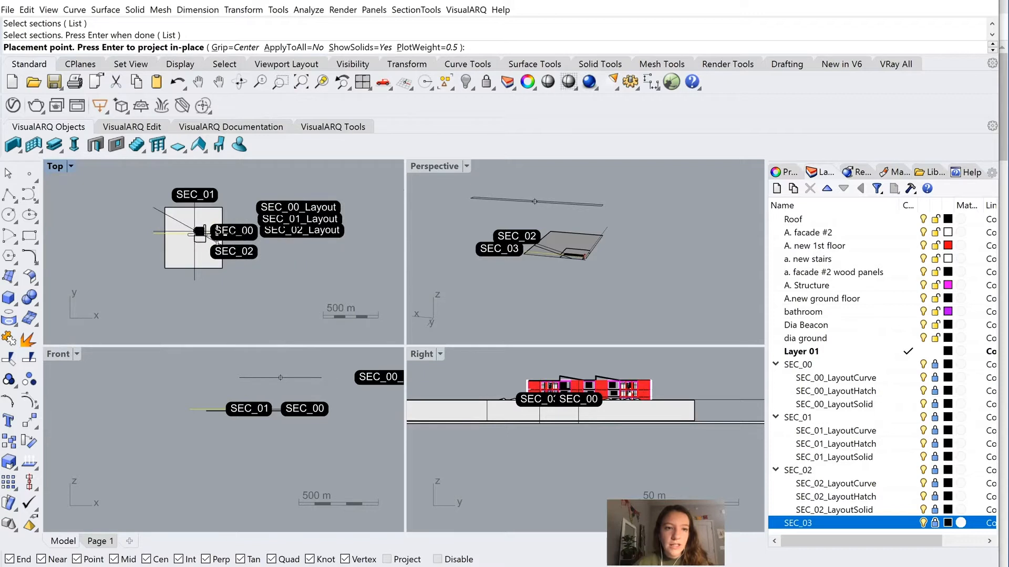
{"action": "scroll", "coordinate": [292, 241], "scroll_direction": "up", "scroll_amount": 3}
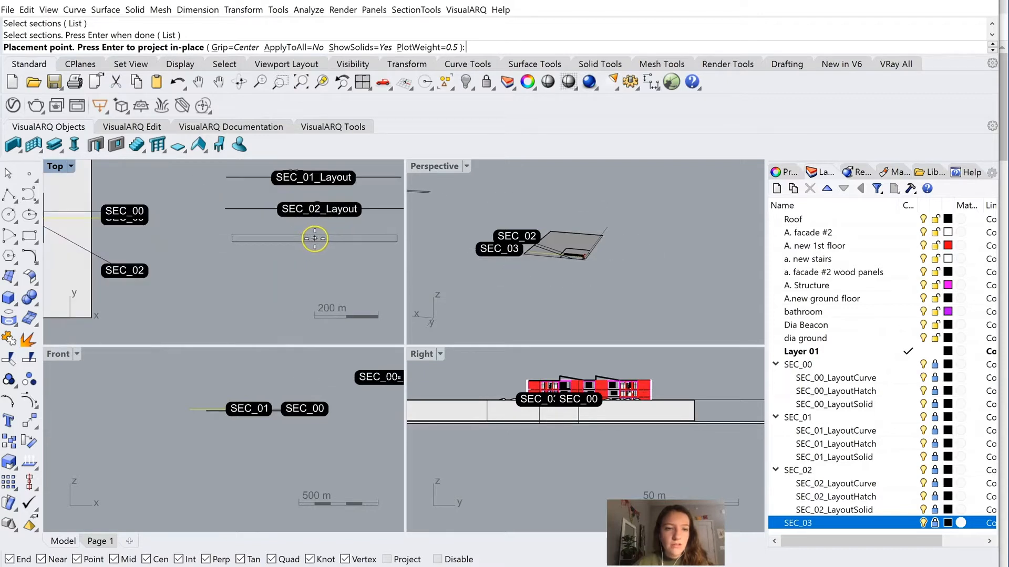
{"action": "left_click", "coordinate": [315, 236]}
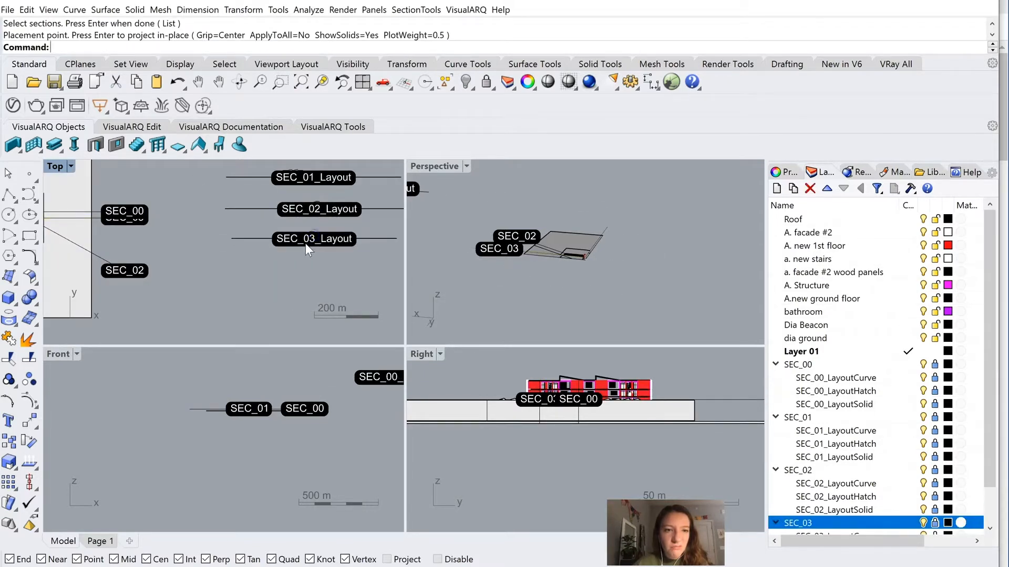
Step: Examine the walls and floor slabs of the SEC_03 2D layout in the Top view, comparing them with the clipped model in Perspective
{"action": "scroll", "coordinate": [321, 243], "scroll_direction": "up", "scroll_amount": 5}
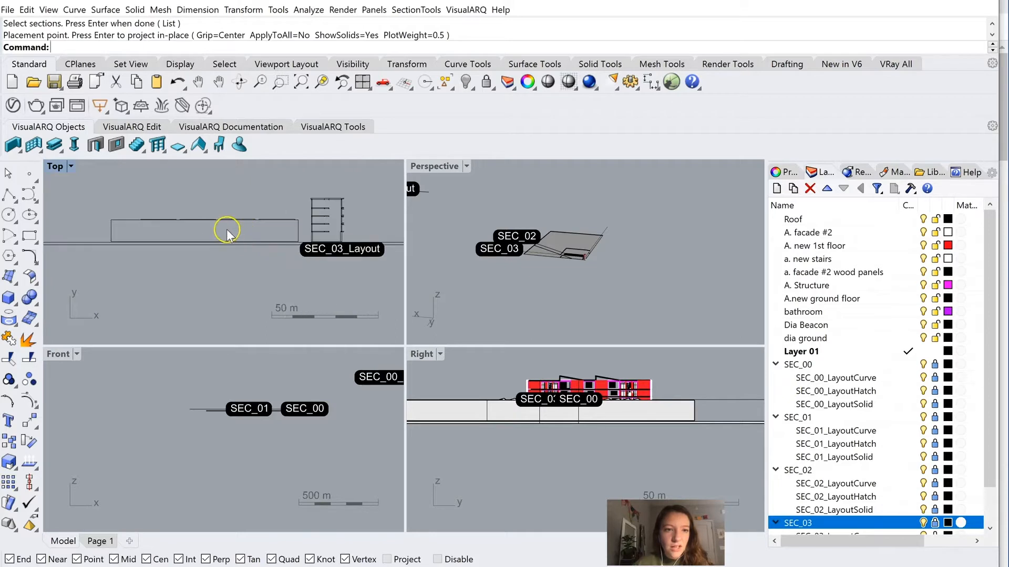
{"action": "scroll", "coordinate": [314, 216], "scroll_direction": "up", "scroll_amount": 3}
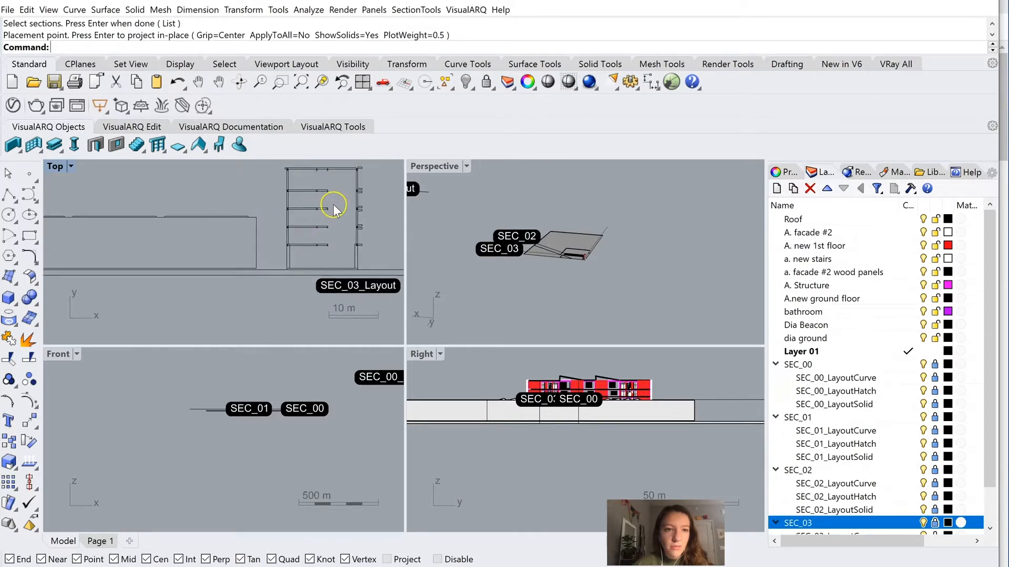
{"action": "scroll", "coordinate": [266, 214], "scroll_direction": "down", "scroll_amount": 2}
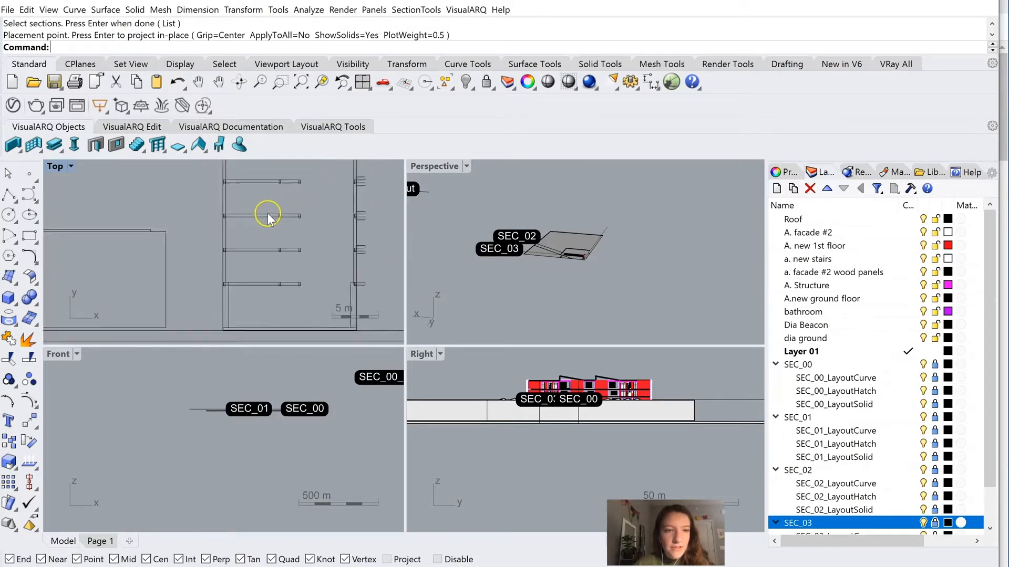
{"action": "scroll", "coordinate": [268, 214], "scroll_direction": "down", "scroll_amount": 8}
{"action": "scroll", "coordinate": [192, 213], "scroll_direction": "up", "scroll_amount": 6}
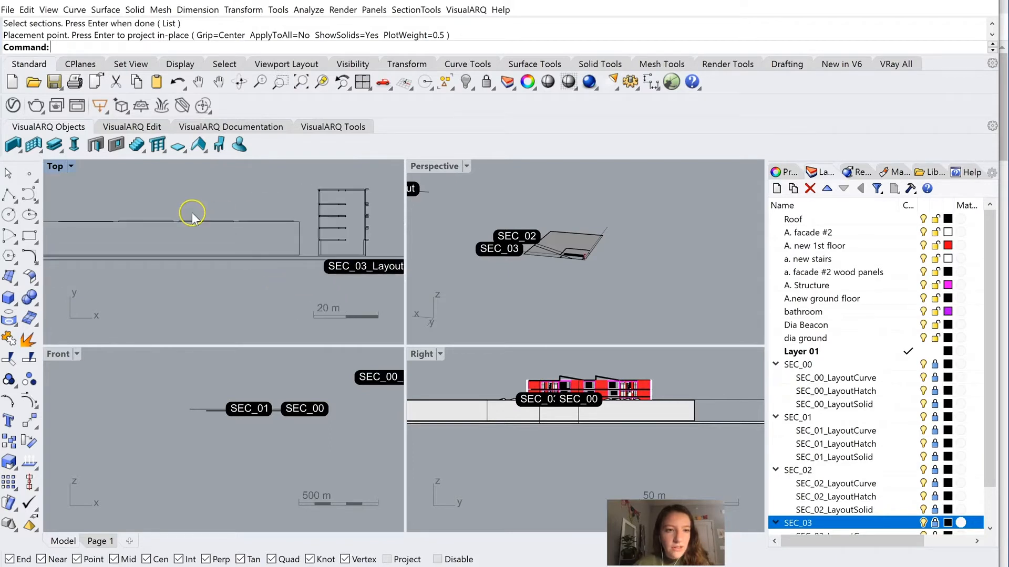
{"action": "scroll", "coordinate": [185, 241], "scroll_direction": "down", "scroll_amount": 3}
{"action": "scroll", "coordinate": [301, 210], "scroll_direction": "up", "scroll_amount": 4}
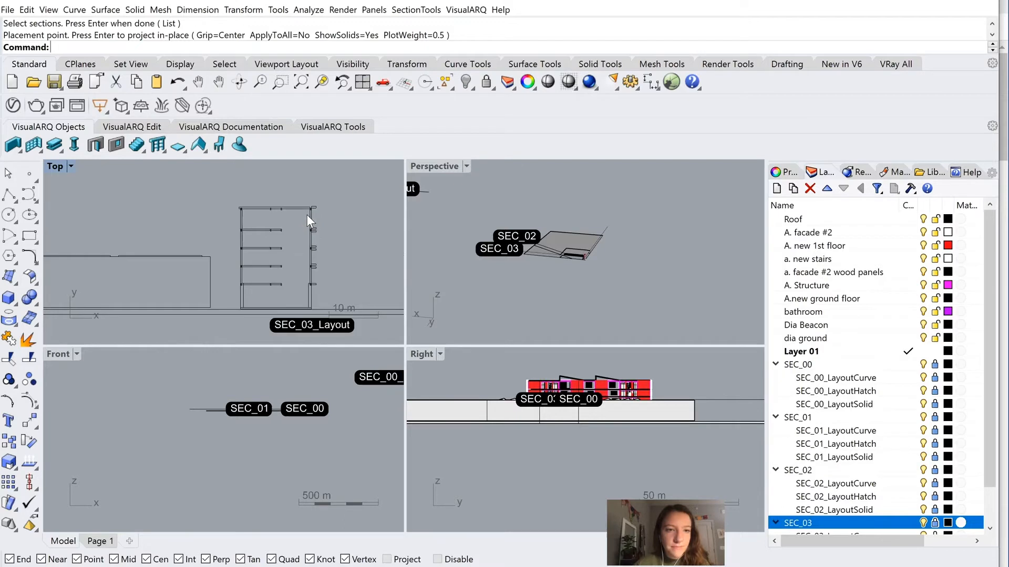
{"action": "scroll", "coordinate": [312, 247], "scroll_direction": "up", "scroll_amount": 2}
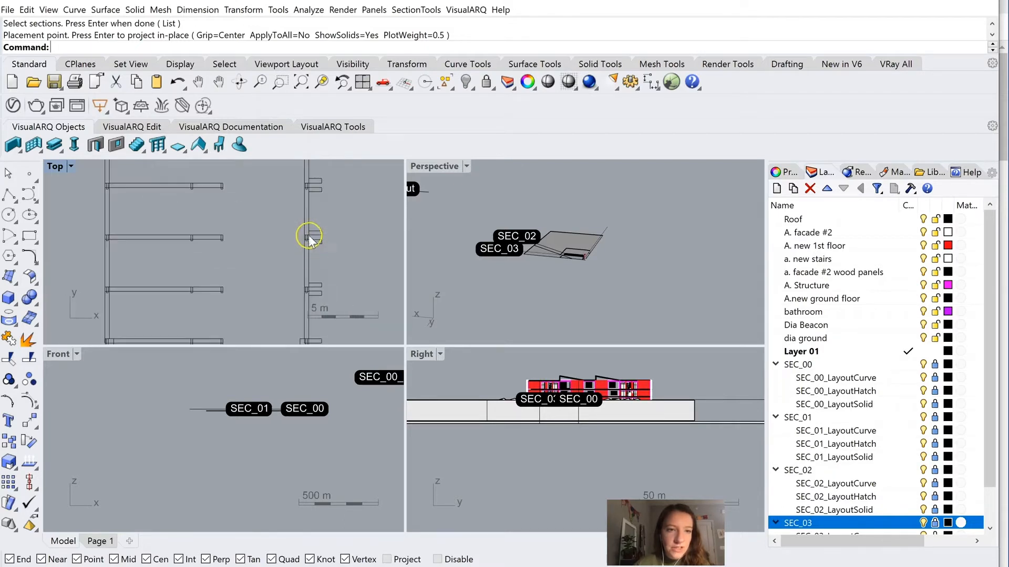
{"action": "scroll", "coordinate": [283, 239], "scroll_direction": "down", "scroll_amount": 2}
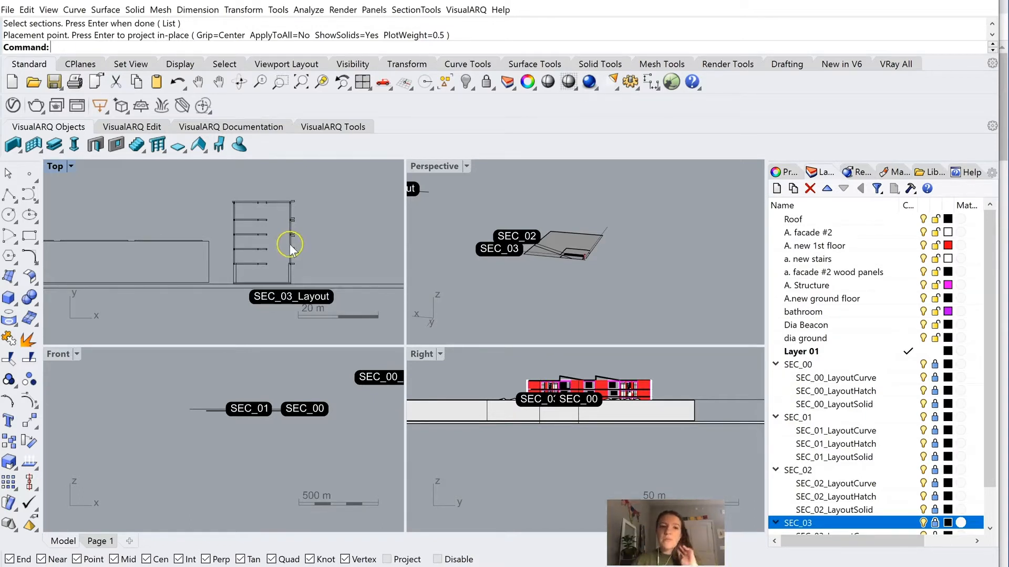
{"action": "scroll", "coordinate": [290, 244], "scroll_direction": "down", "scroll_amount": 5}
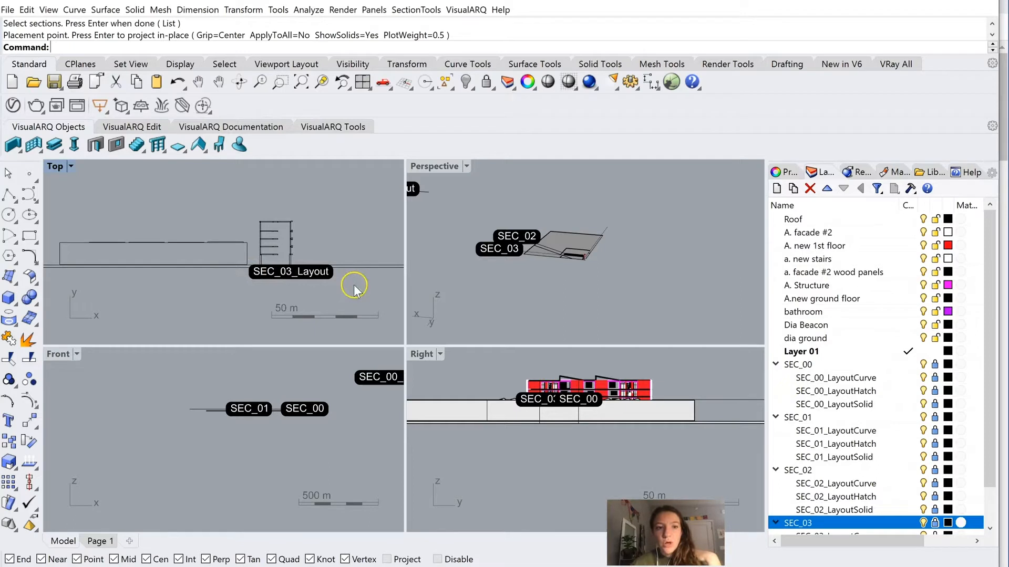
{"action": "scroll", "coordinate": [562, 255], "scroll_direction": "up", "scroll_amount": 5}
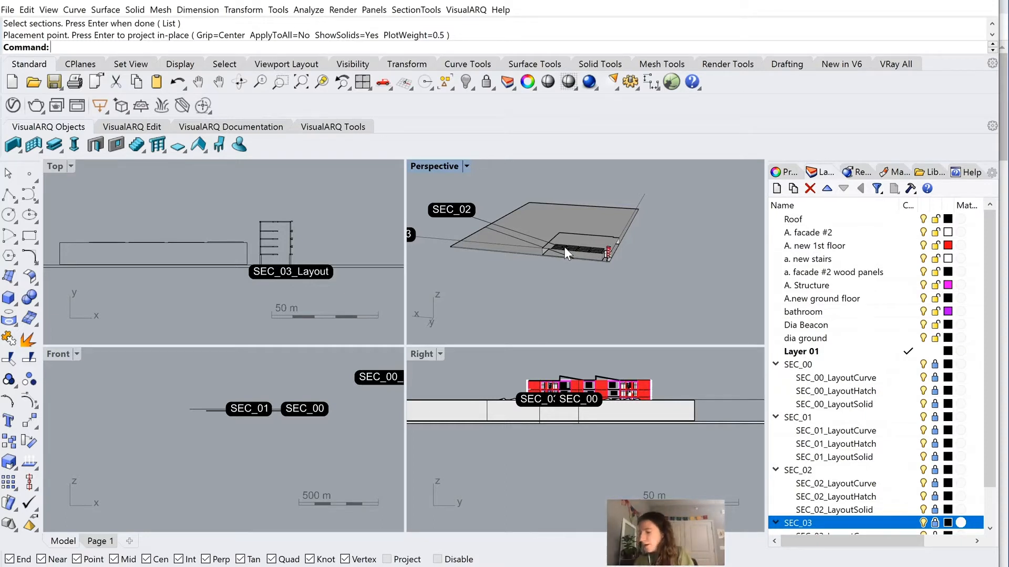
{"action": "scroll", "coordinate": [557, 252], "scroll_direction": "down", "scroll_amount": 5}
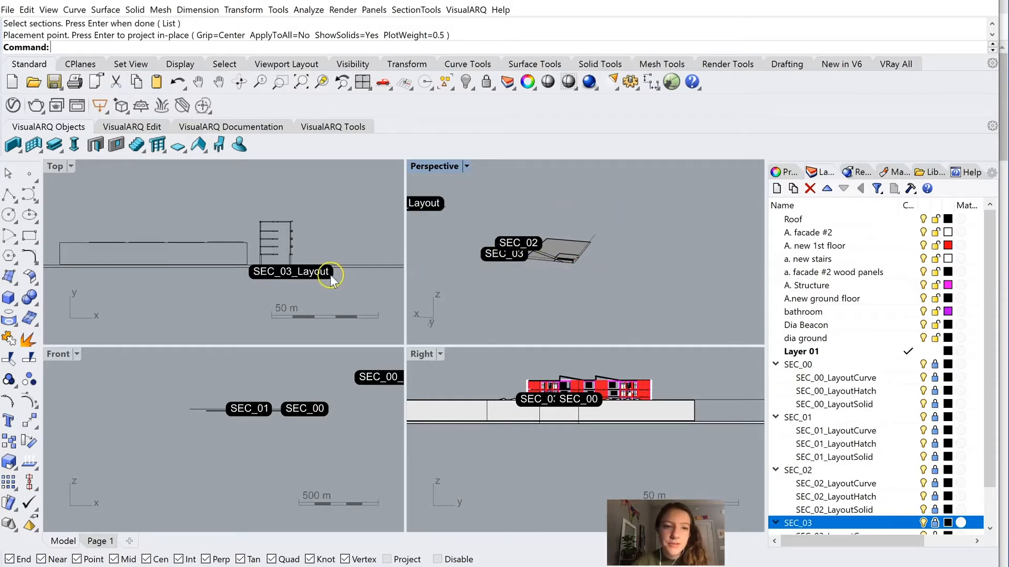
{"action": "scroll", "coordinate": [569, 256], "scroll_direction": "down", "scroll_amount": 2}
{"action": "scroll", "coordinate": [568, 257], "scroll_direction": "up", "scroll_amount": 3}
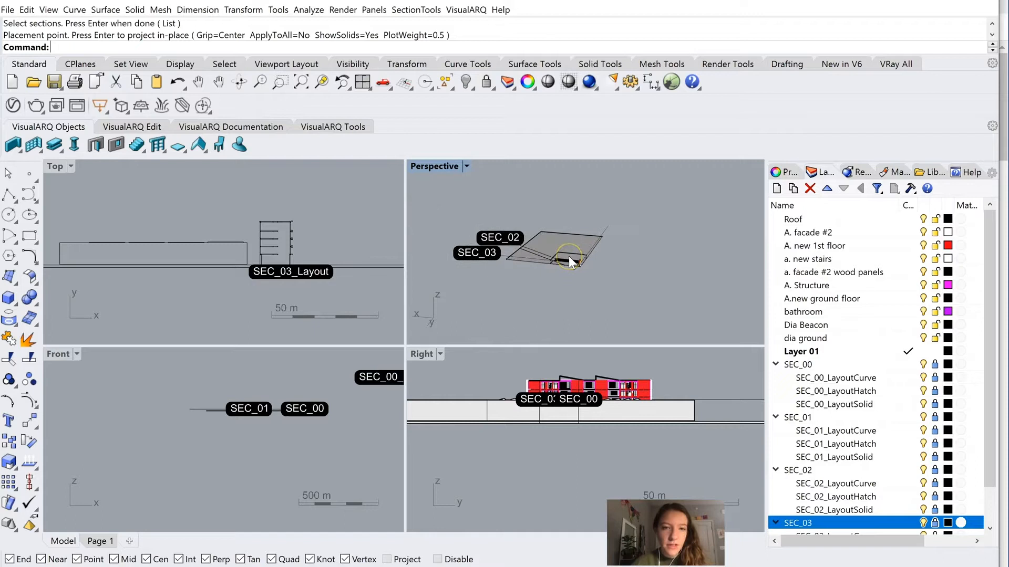
Step: Undo the SEC_03 2D layout and the clipping of the Perspective view at SEC_03
{"action": "key", "text": "ctrl+z"}
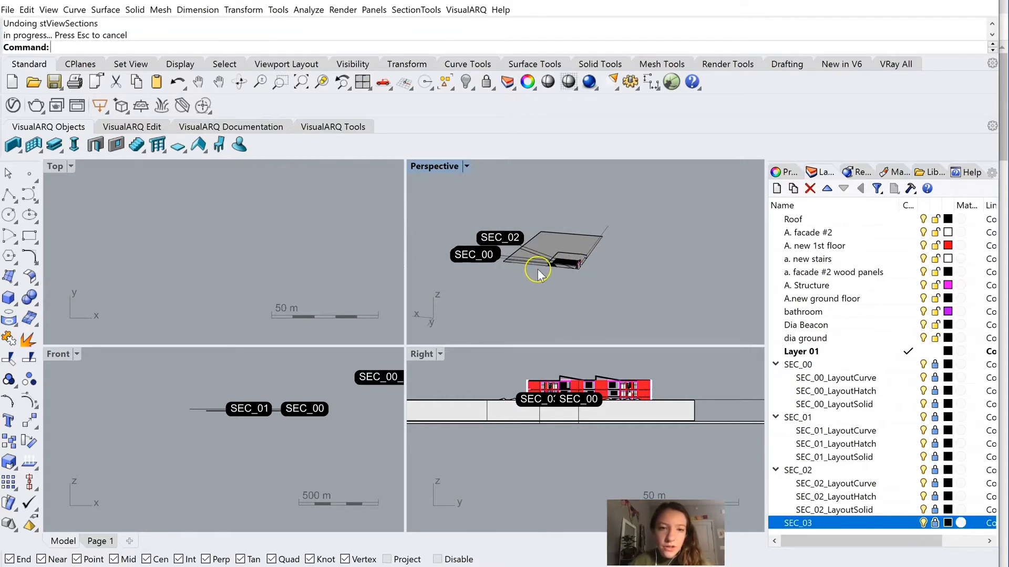
{"action": "left_click", "coordinate": [298, 274]}
{"action": "scroll", "coordinate": [297, 275], "scroll_direction": "down", "scroll_amount": 5}
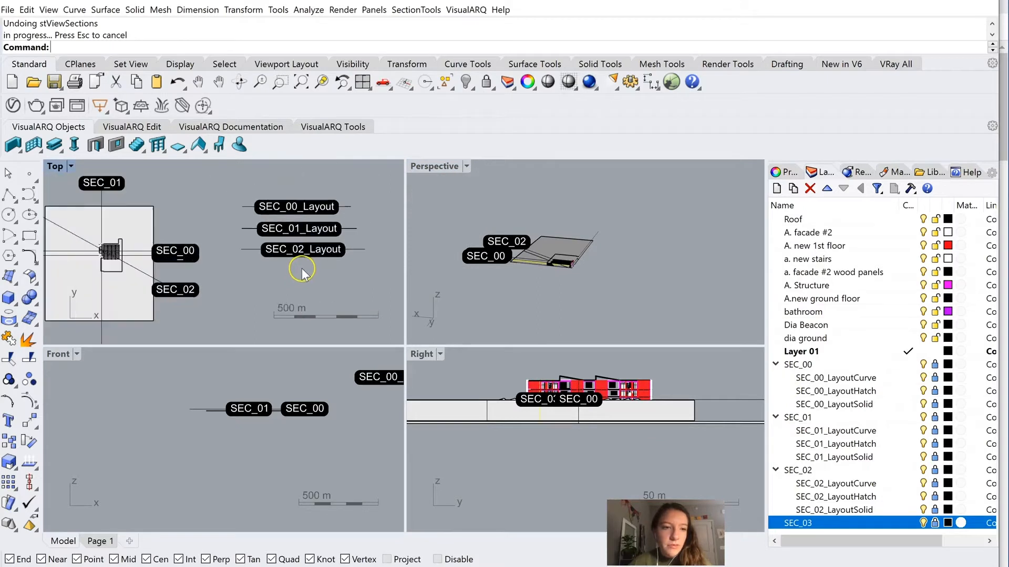
{"action": "scroll", "coordinate": [221, 262], "scroll_direction": "up", "scroll_amount": 4}
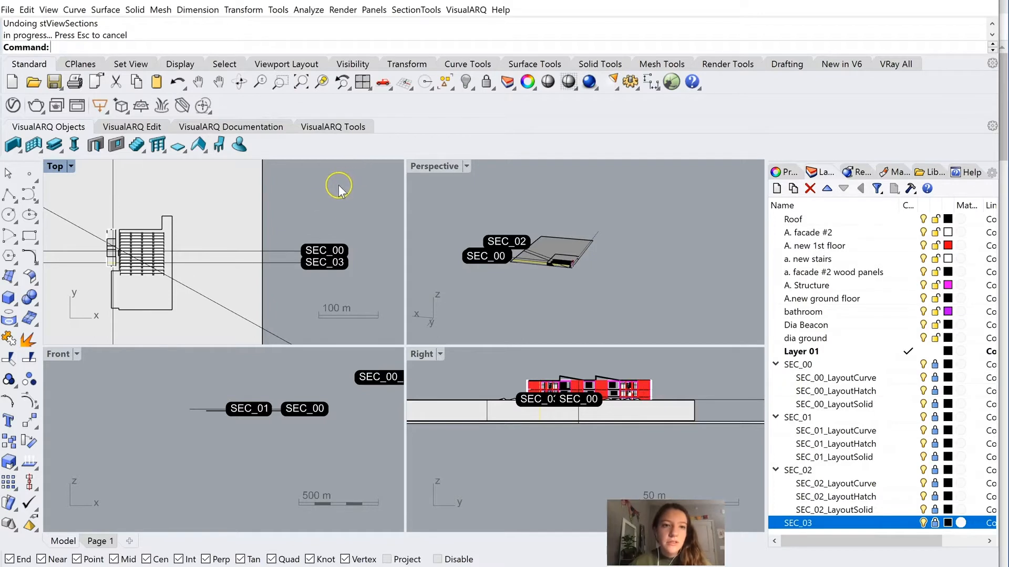
Step: Move section SEC_03 toward SEC_00 in the Top view, taking the from and to points on the stair block's edge
{"action": "left_click", "coordinate": [416, 9]}
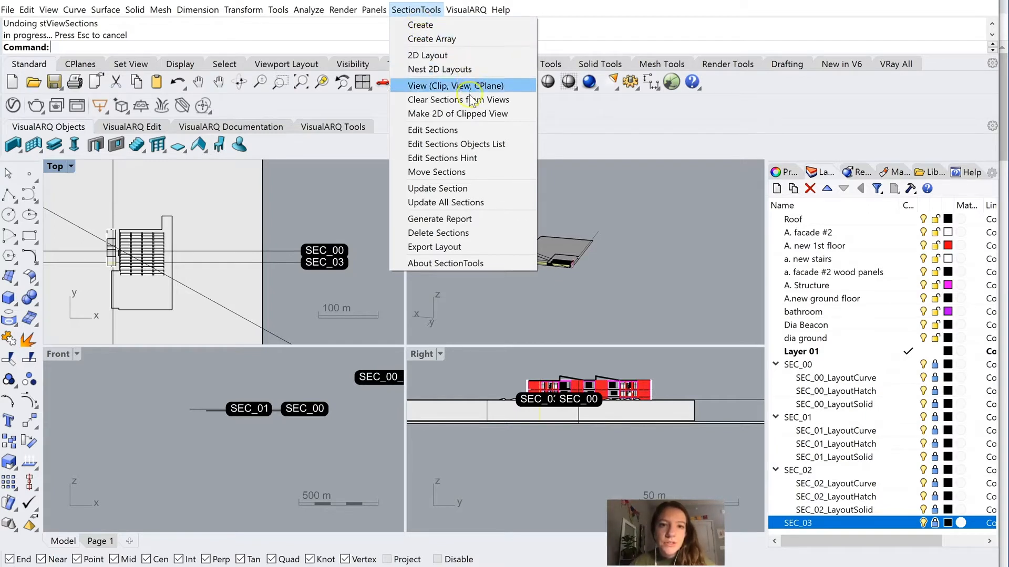
{"action": "left_click", "coordinate": [455, 173]}
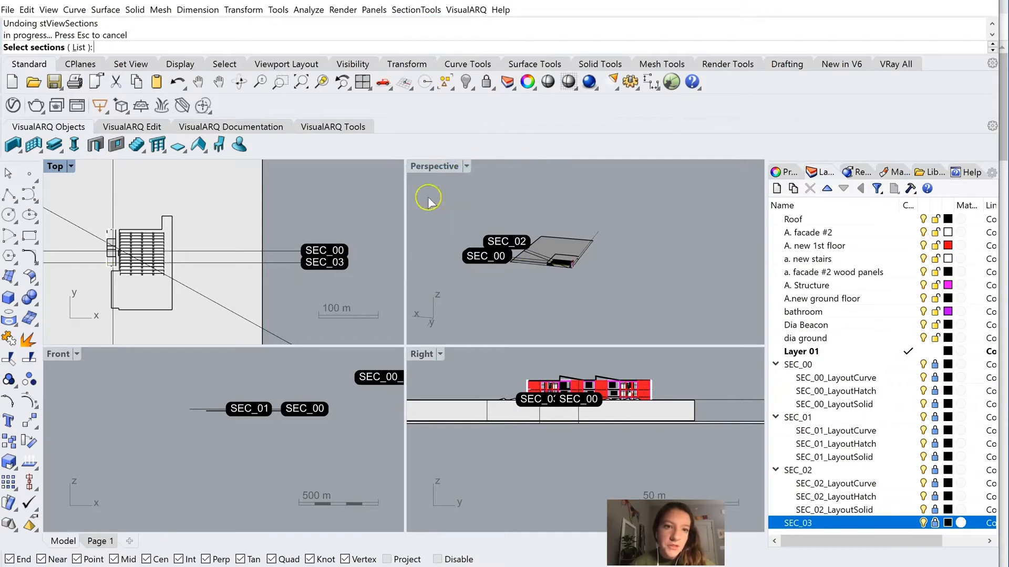
{"action": "left_click", "coordinate": [282, 266]}
{"action": "right_click", "coordinate": [305, 214]}
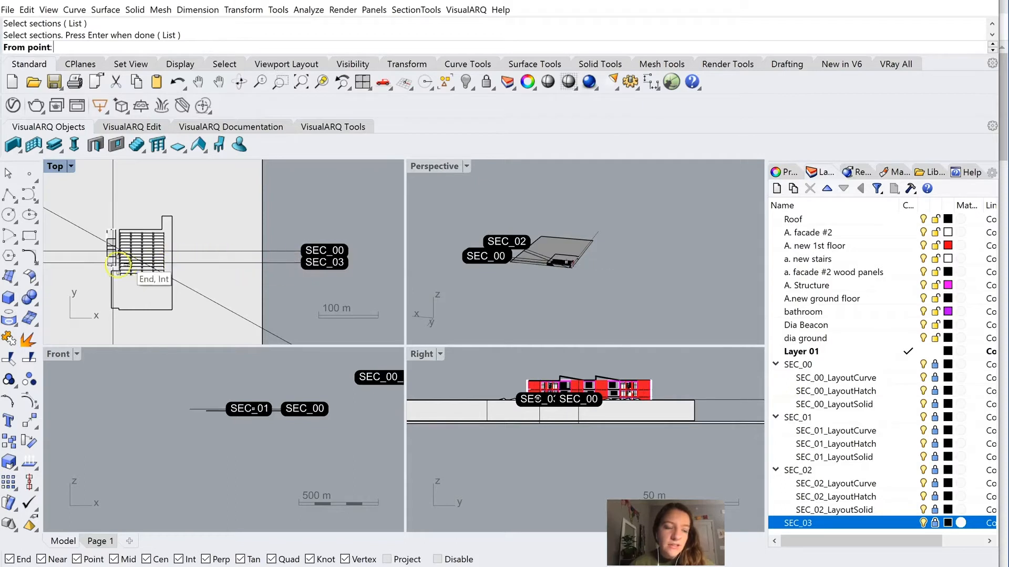
{"action": "scroll", "coordinate": [116, 264], "scroll_direction": "up", "scroll_amount": 6}
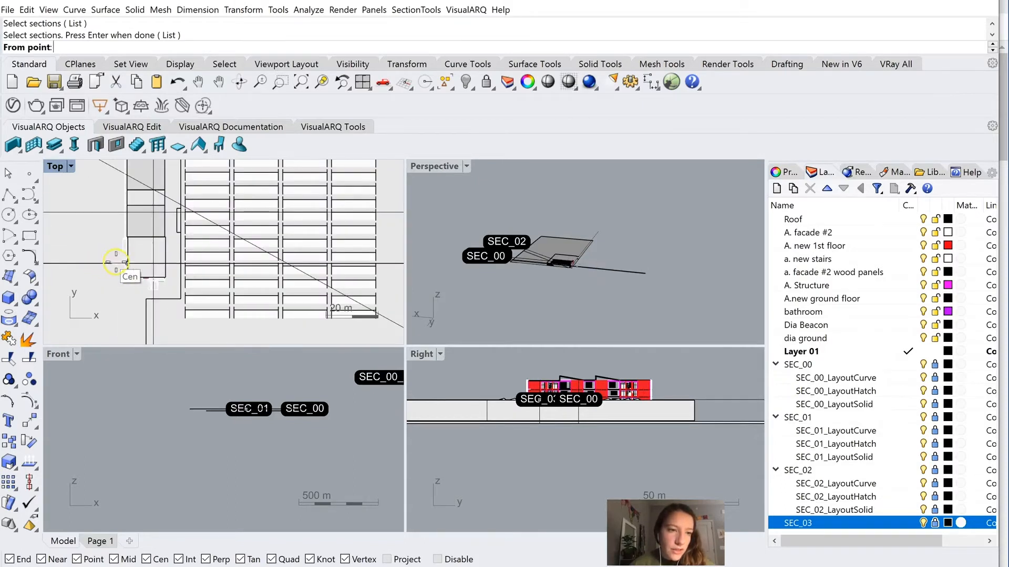
{"action": "scroll", "coordinate": [118, 265], "scroll_direction": "up", "scroll_amount": 5}
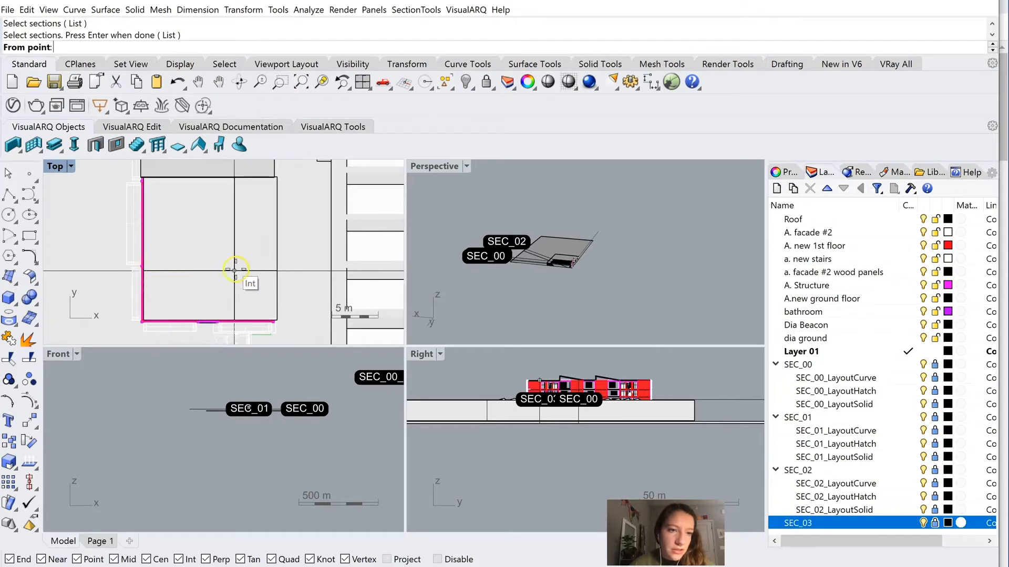
{"action": "left_click", "coordinate": [277, 271]}
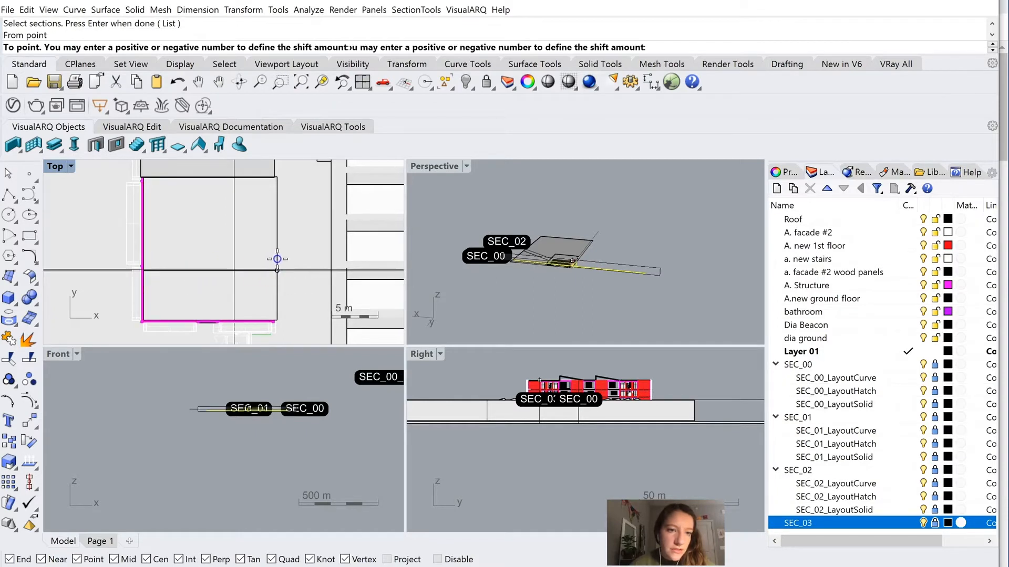
{"action": "left_click", "coordinate": [277, 206]}
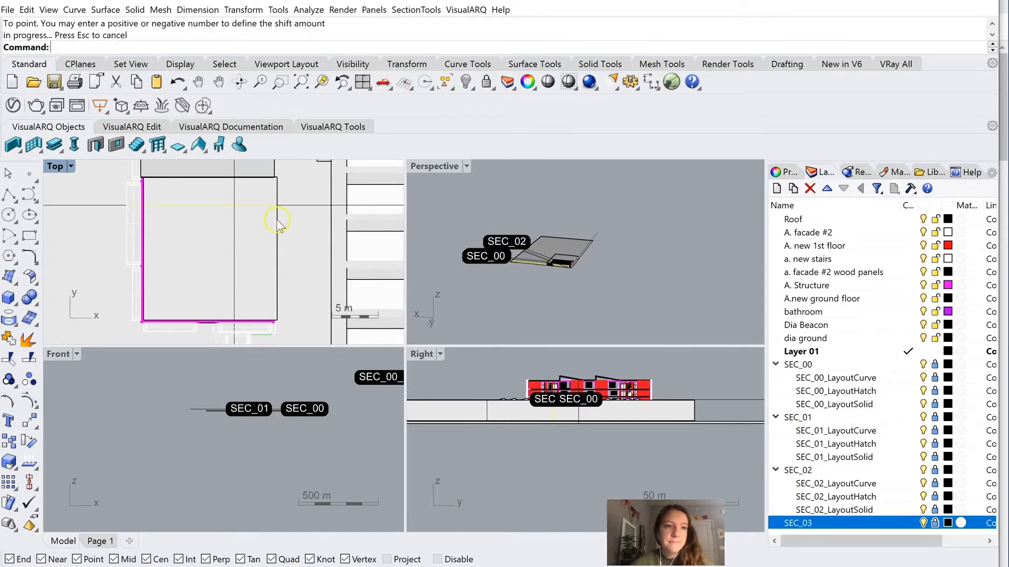
Step: Examine the moved SEC_03 line relative to the building and section SEC_00 in the Top view
{"action": "scroll", "coordinate": [269, 242], "scroll_direction": "down", "scroll_amount": 10}
{"action": "scroll", "coordinate": [271, 251], "scroll_direction": "down", "scroll_amount": 3}
{"action": "scroll", "coordinate": [271, 251], "scroll_direction": "up", "scroll_amount": 5}
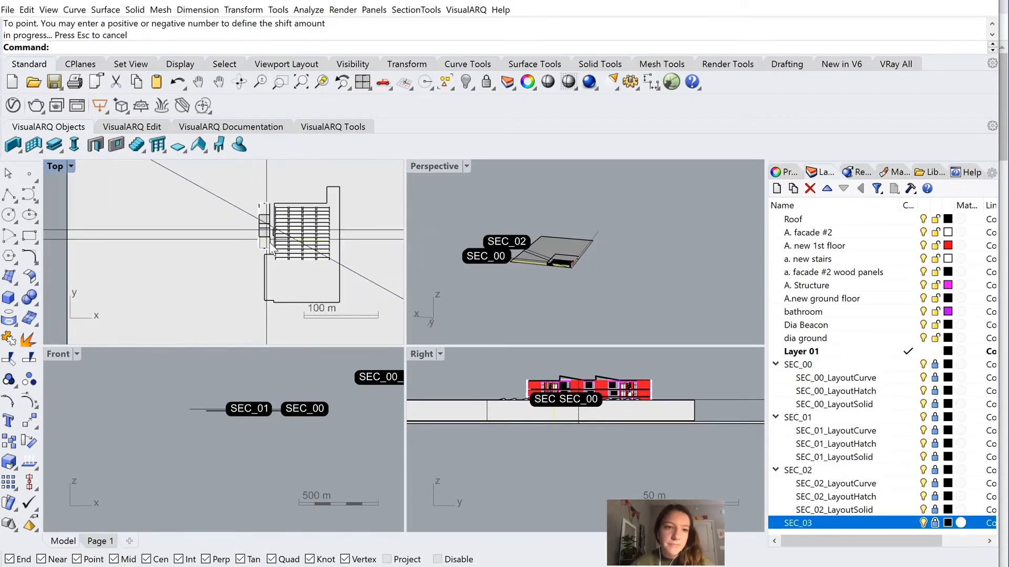
{"action": "scroll", "coordinate": [271, 251], "scroll_direction": "down", "scroll_amount": 2}
{"action": "scroll", "coordinate": [264, 234], "scroll_direction": "down", "scroll_amount": 2}
{"action": "scroll", "coordinate": [281, 239], "scroll_direction": "up", "scroll_amount": 5}
{"action": "scroll", "coordinate": [273, 236], "scroll_direction": "down", "scroll_amount": 2}
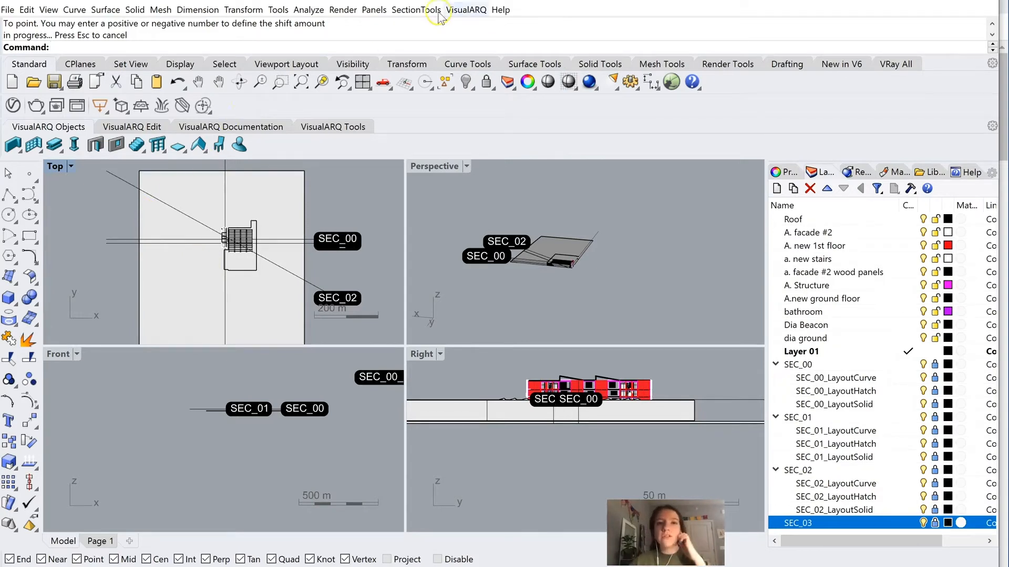
Step: Review the SectionTools commands for arraying sections, making 2D of a clipped view and updating sections
{"action": "left_click", "coordinate": [421, 10]}
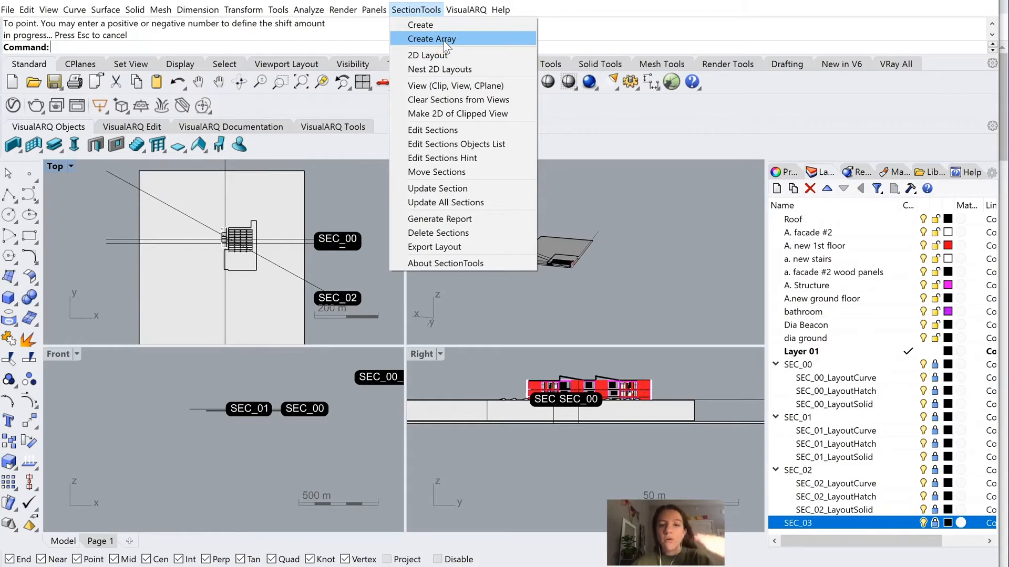
{"action": "left_click", "coordinate": [463, 38]}
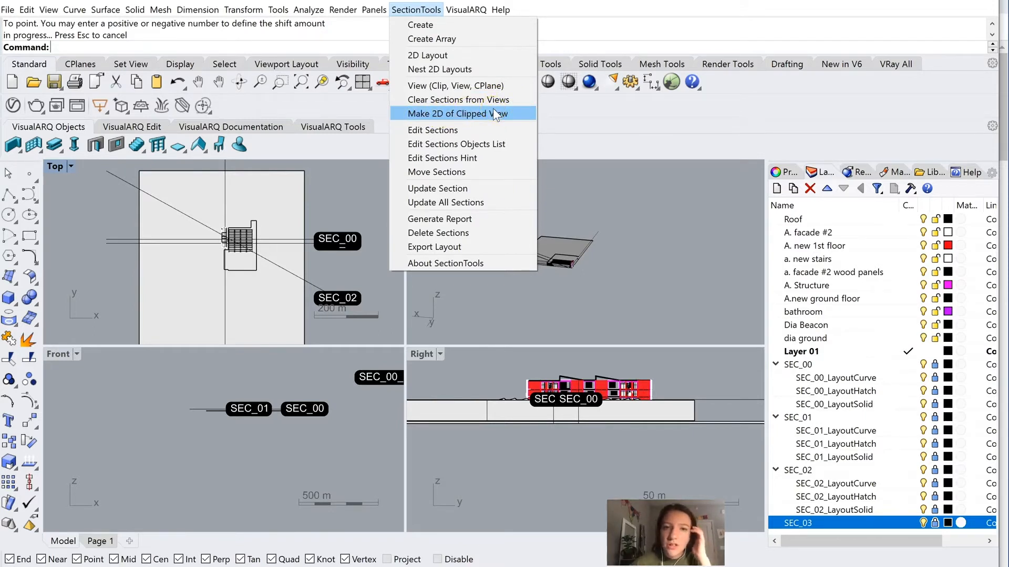
{"action": "left_click", "coordinate": [464, 121]}
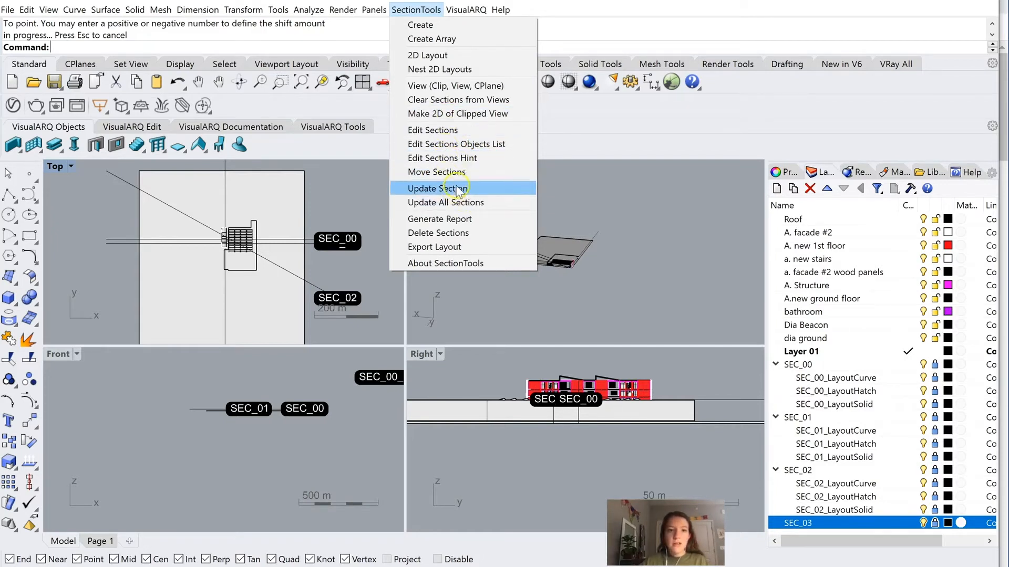
{"action": "left_click", "coordinate": [602, 258]}
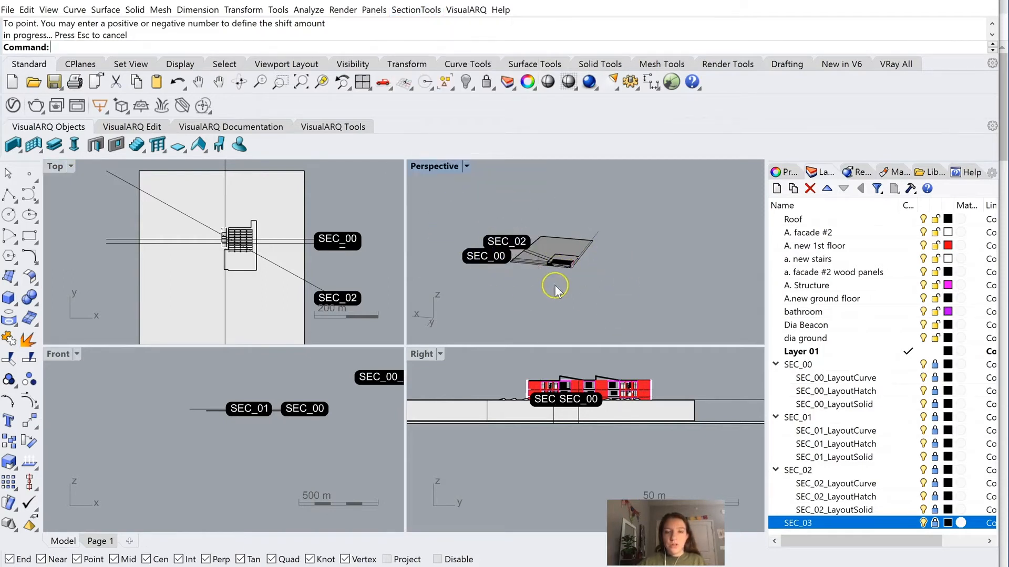
Step: Examine the building with its sections in the Perspective view and the SEC_00 and SEC_01 layouts in the Top view
{"action": "scroll", "coordinate": [582, 265], "scroll_direction": "up", "scroll_amount": 4}
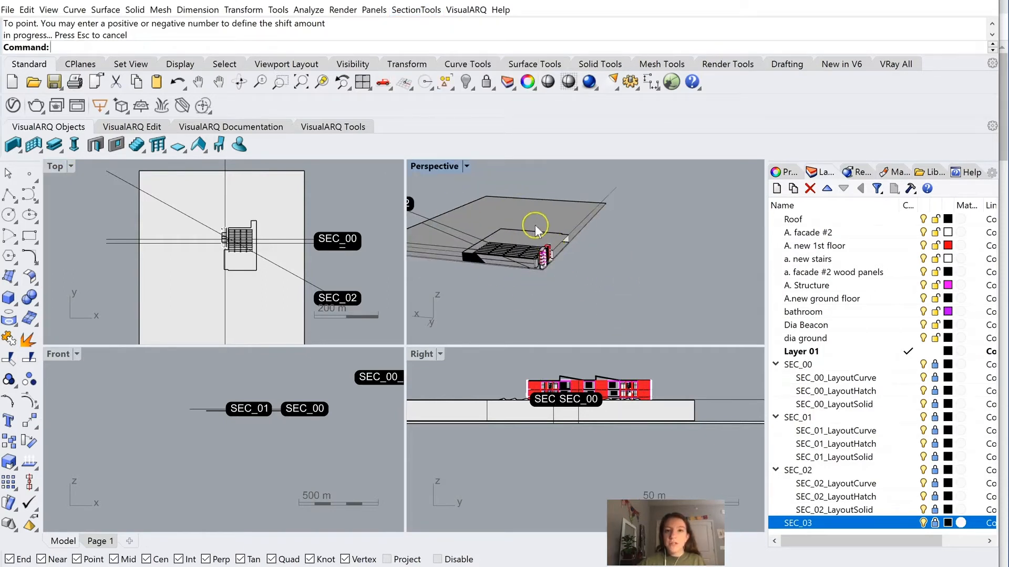
{"action": "scroll", "coordinate": [535, 226], "scroll_direction": "down", "scroll_amount": 6}
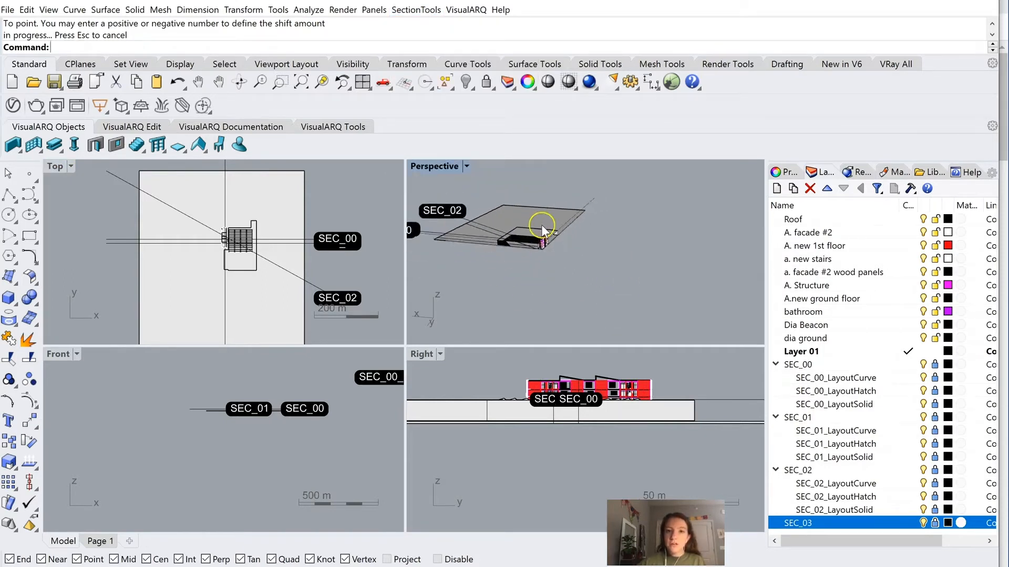
{"action": "left_click", "coordinate": [181, 278]}
{"action": "scroll", "coordinate": [182, 278], "scroll_direction": "down", "scroll_amount": 10}
{"action": "scroll", "coordinate": [295, 241], "scroll_direction": "up", "scroll_amount": 7}
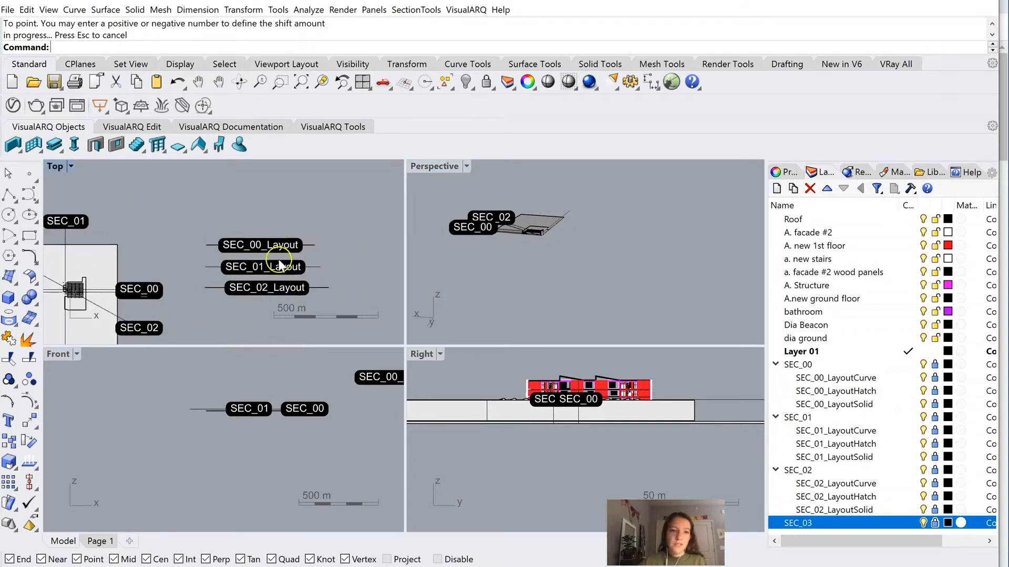
{"action": "scroll", "coordinate": [279, 264], "scroll_direction": "up", "scroll_amount": 6}
{"action": "left_click", "coordinate": [547, 241]}
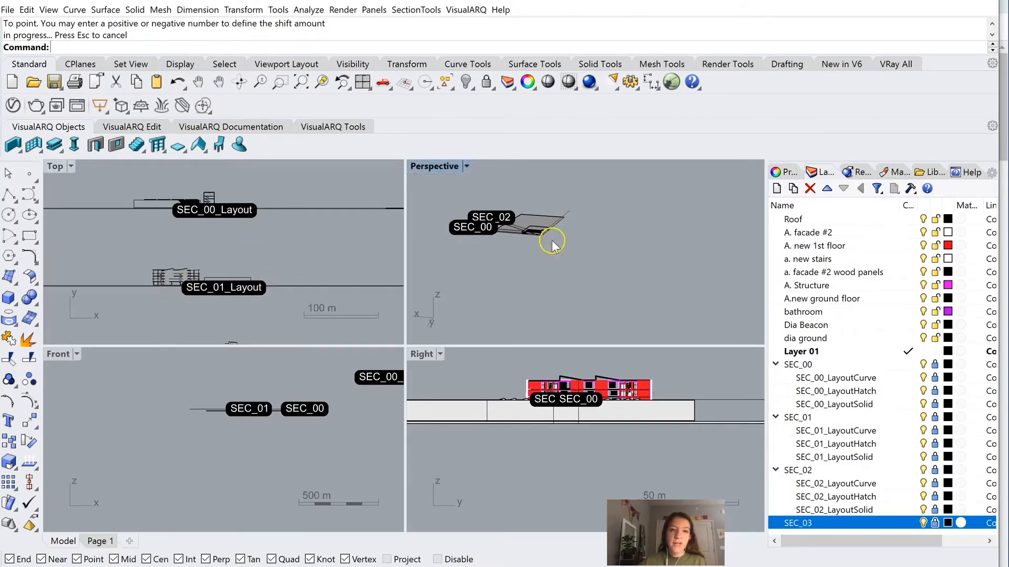
{"action": "scroll", "coordinate": [543, 234], "scroll_direction": "down", "scroll_amount": 2}
Step: Review the SectionTools commands for updating all sections, generating a report, deleting sections and exporting a layout
{"action": "left_click", "coordinate": [416, 10]}
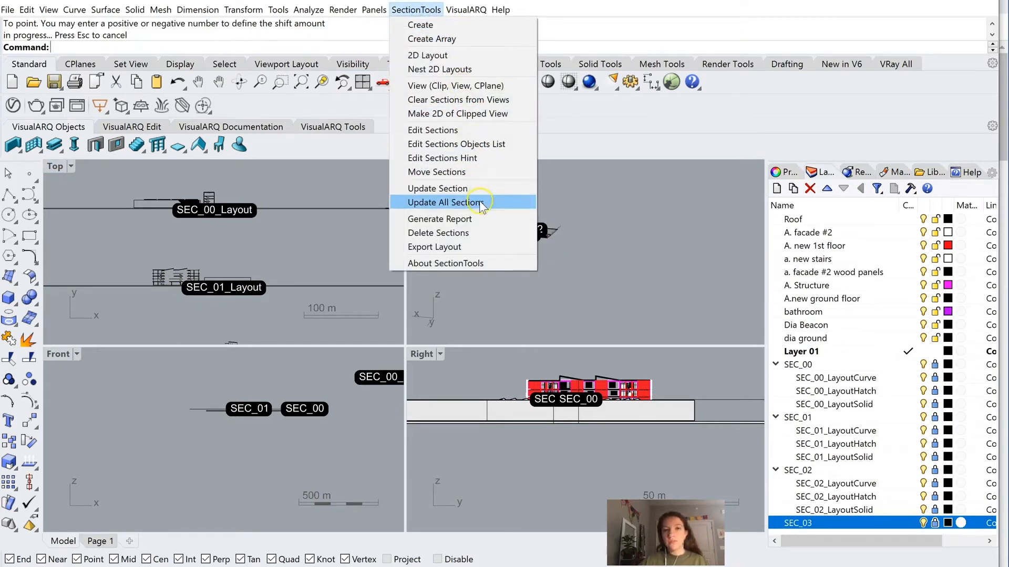
{"action": "left_click", "coordinate": [625, 236]}
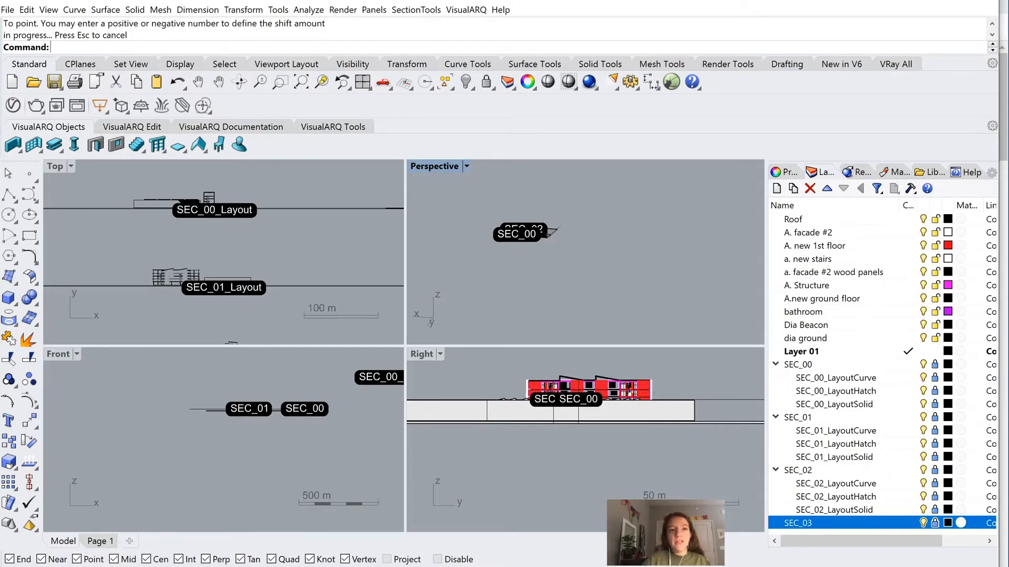
{"action": "left_click", "coordinate": [174, 274]}
{"action": "left_click", "coordinate": [425, 10]}
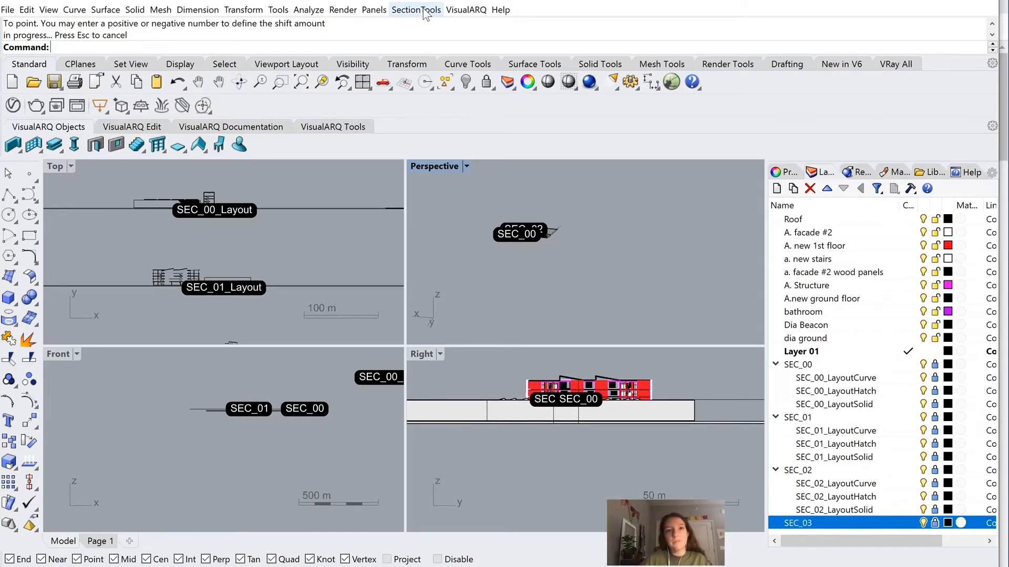
{"action": "left_click", "coordinate": [424, 11]}
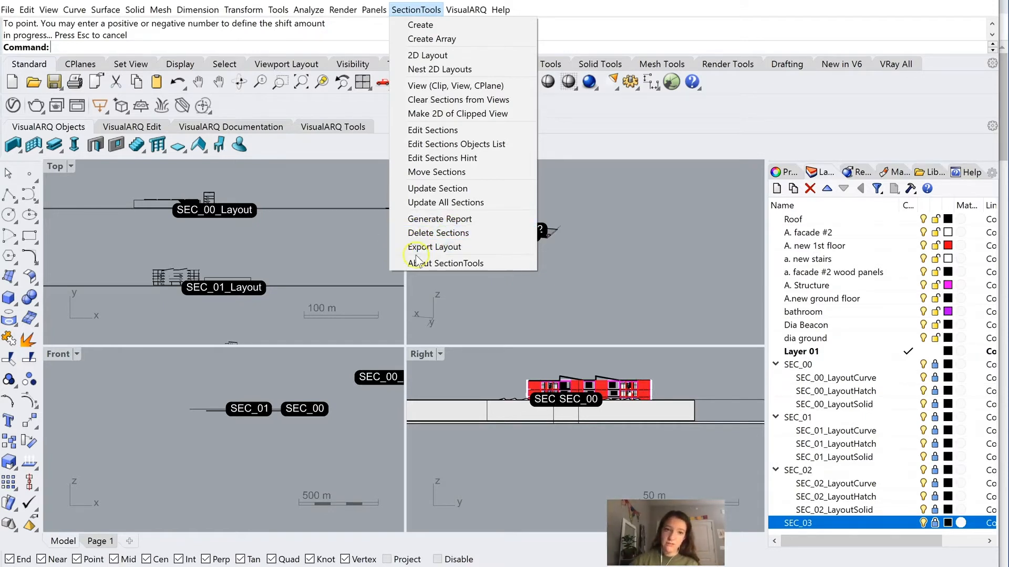
{"action": "left_click", "coordinate": [432, 249]}
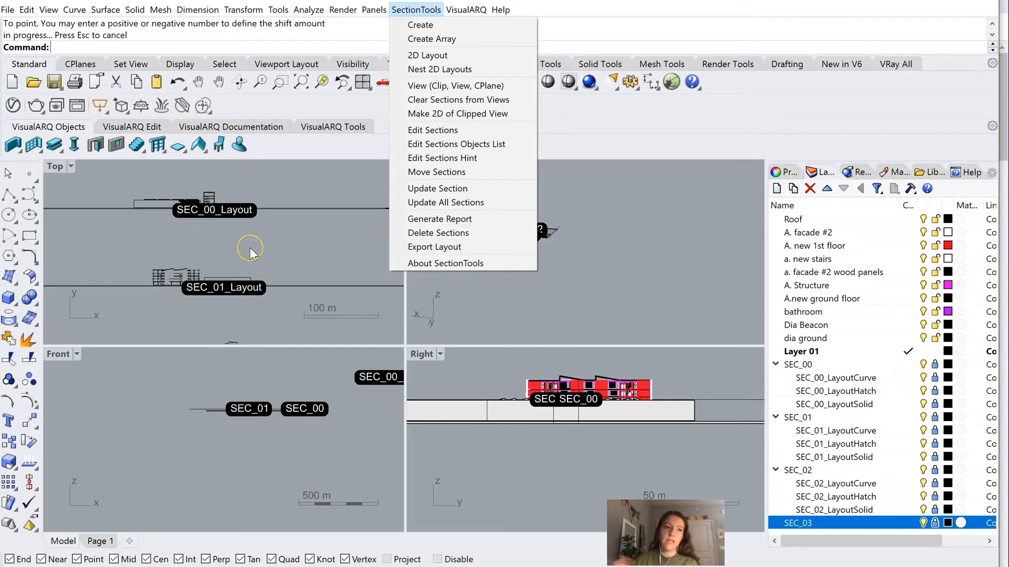
{"action": "left_click", "coordinate": [475, 248]}
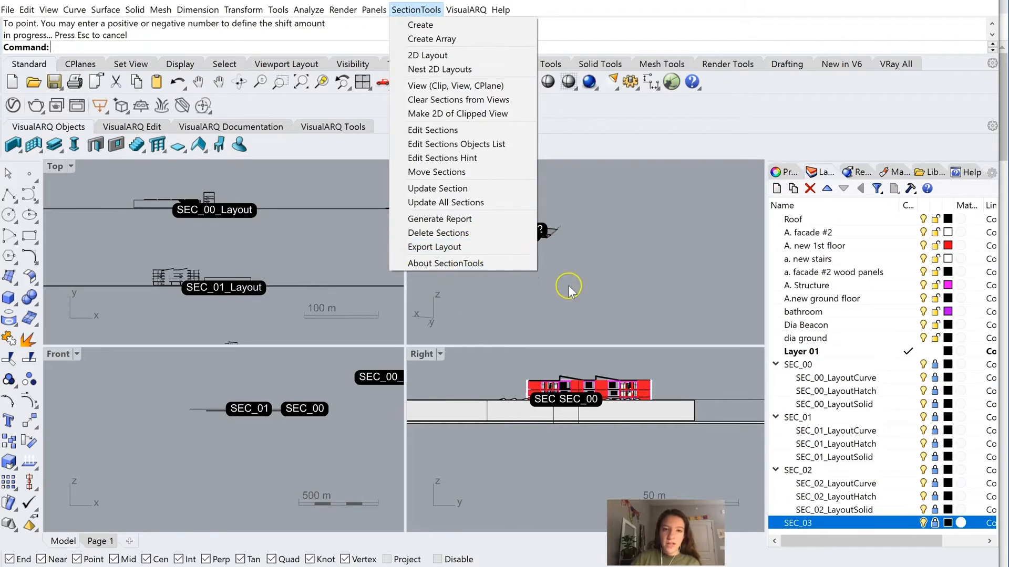
{"action": "left_click", "coordinate": [684, 233]}
Step: Examine the multi-storey block's walls, floors and stairs up close in the Perspective view
{"action": "scroll", "coordinate": [565, 249], "scroll_direction": "up", "scroll_amount": 10}
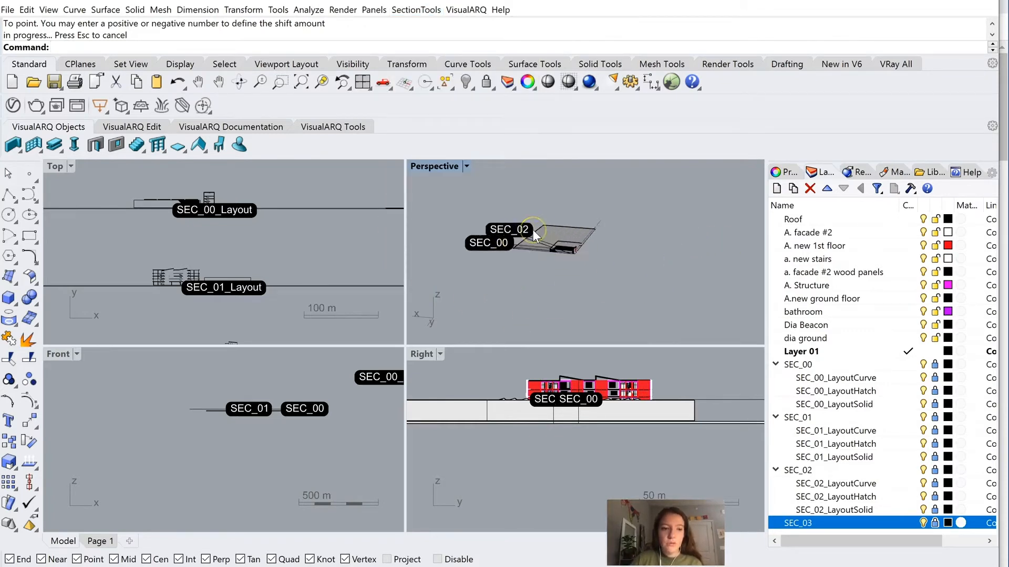
{"action": "scroll", "coordinate": [535, 240], "scroll_direction": "down", "scroll_amount": 2}
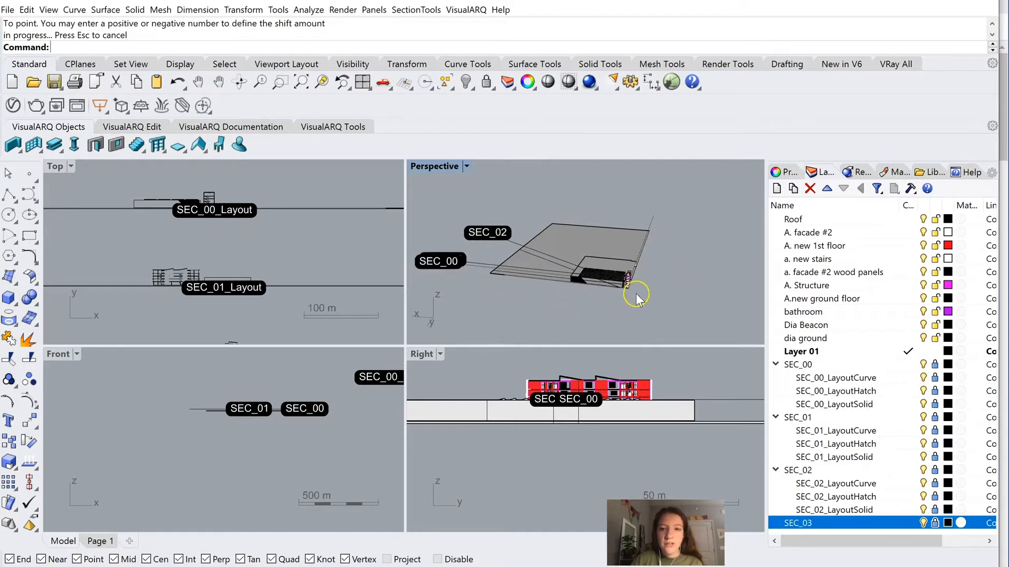
{"action": "scroll", "coordinate": [642, 292], "scroll_direction": "up", "scroll_amount": 6}
{"action": "scroll", "coordinate": [620, 268], "scroll_direction": "up", "scroll_amount": 3}
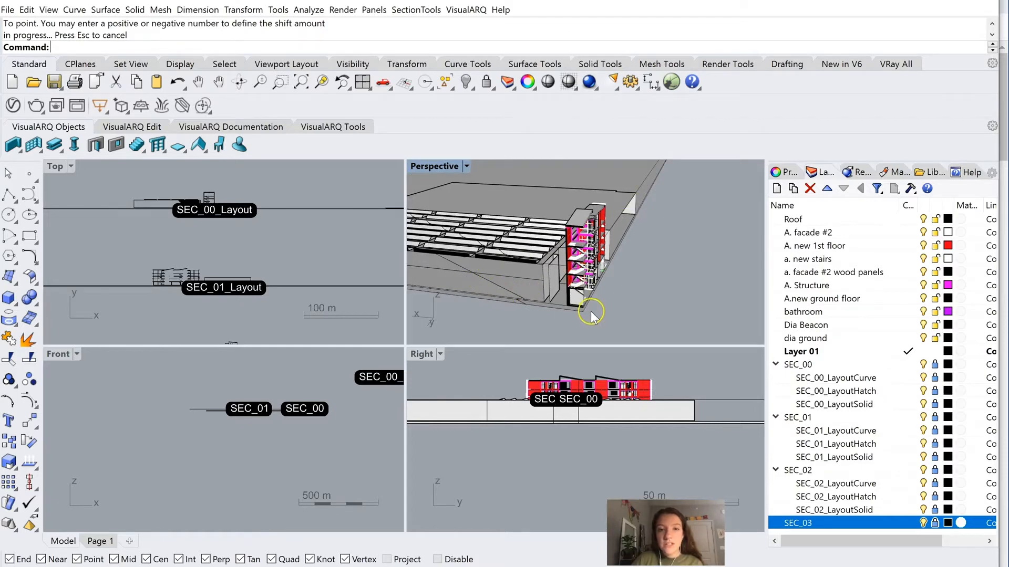
{"action": "scroll", "coordinate": [591, 308], "scroll_direction": "up", "scroll_amount": 3}
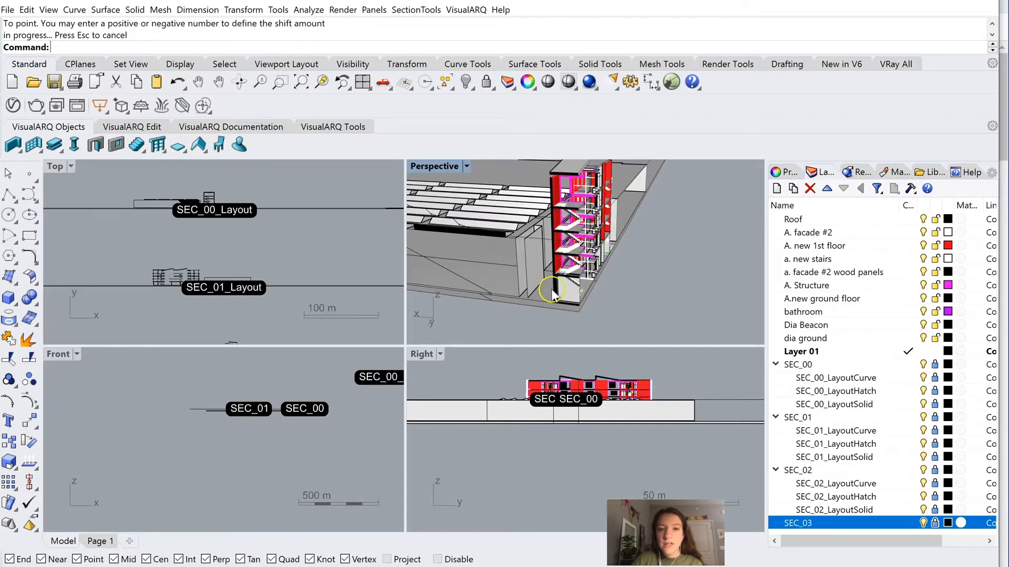
{"action": "scroll", "coordinate": [583, 310], "scroll_direction": "down", "scroll_amount": 3}
{"action": "scroll", "coordinate": [592, 235], "scroll_direction": "up", "scroll_amount": 2}
{"action": "scroll", "coordinate": [513, 250], "scroll_direction": "up", "scroll_amount": 3}
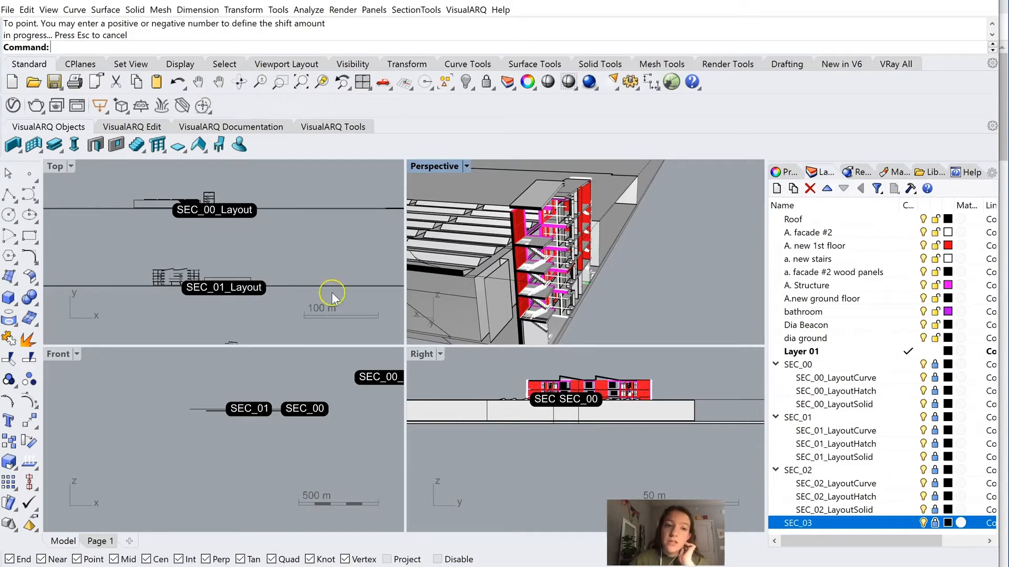
{"action": "scroll", "coordinate": [272, 279], "scroll_direction": "down", "scroll_amount": 4}
{"action": "scroll", "coordinate": [282, 436], "scroll_direction": "down", "scroll_amount": 4}
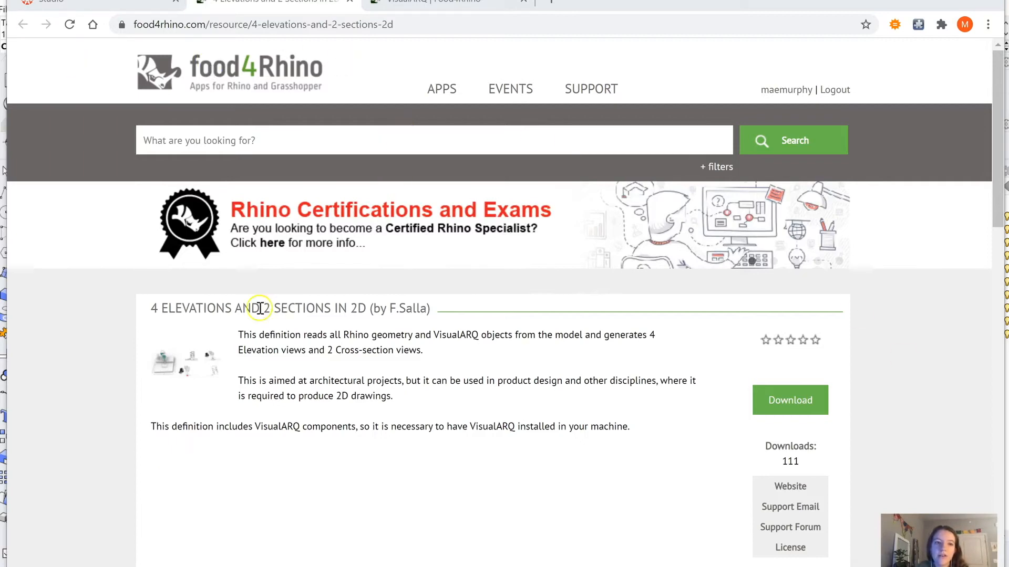
Step: Switch to the browser, read the food4Rhino page on the 4 Elevations and 2 Sections in 2D definition, and open the VisualARQ page
{"action": "scroll", "coordinate": [287, 330], "scroll_direction": "down", "scroll_amount": 1}
{"action": "scroll", "coordinate": [287, 330], "scroll_direction": "down", "scroll_amount": 2}
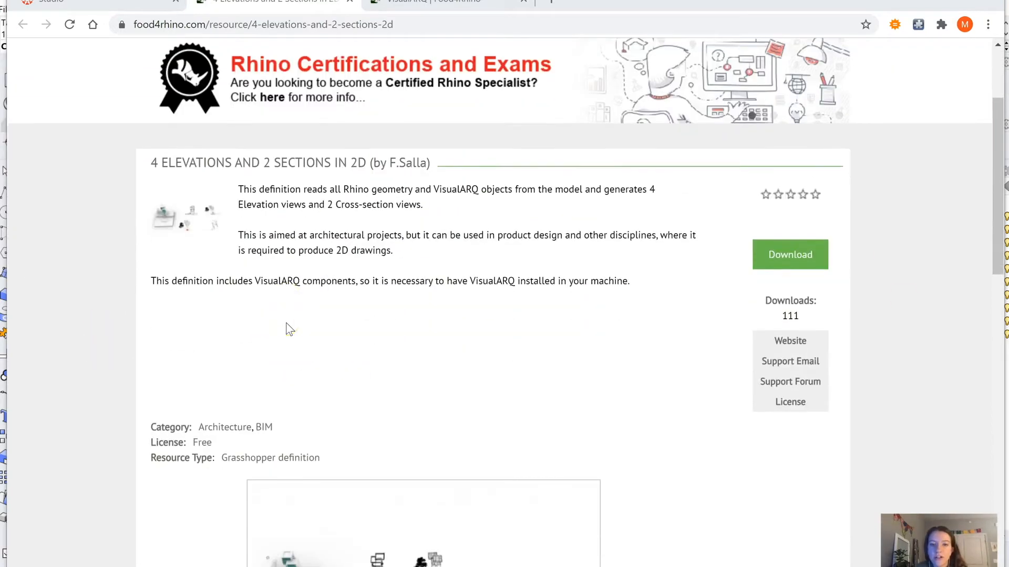
{"action": "scroll", "coordinate": [376, 307], "scroll_direction": "up", "scroll_amount": 3}
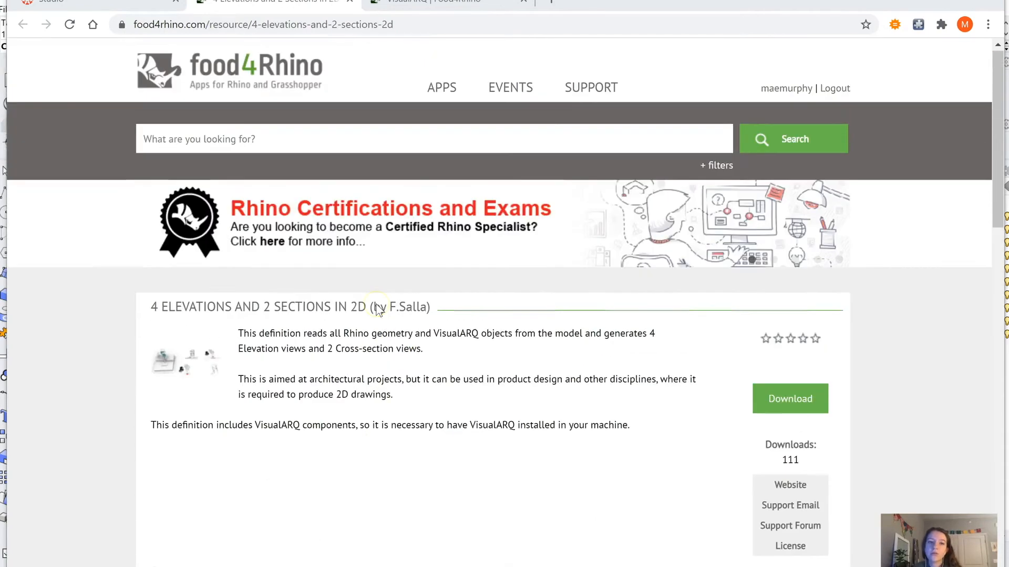
{"action": "left_click", "coordinate": [463, 4]}
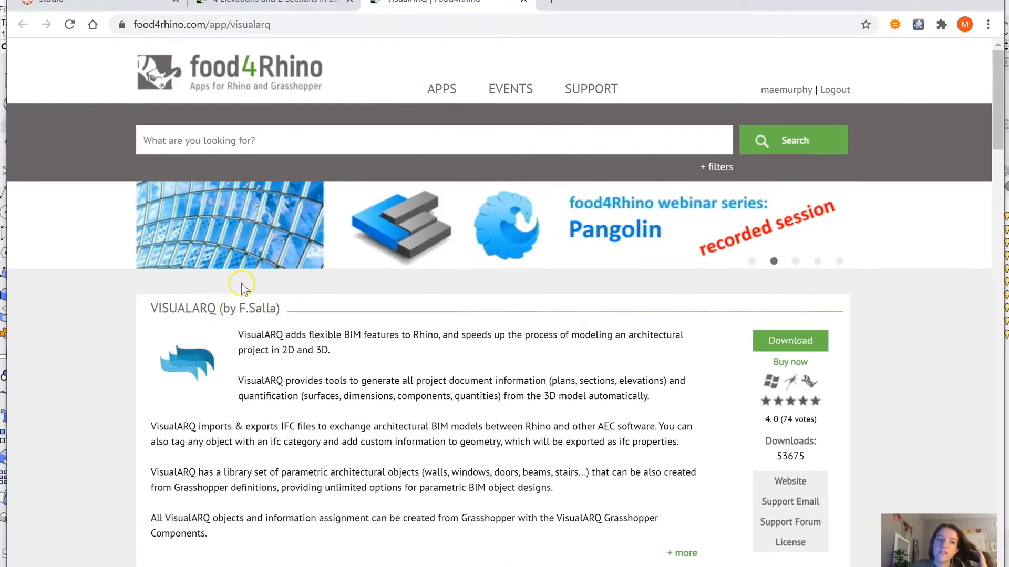
Step: Read the VisualARQ page on food4Rhino, covering its description and the downloads for Rhino 5 and Rhino 6
{"action": "scroll", "coordinate": [227, 348], "scroll_direction": "down", "scroll_amount": 3}
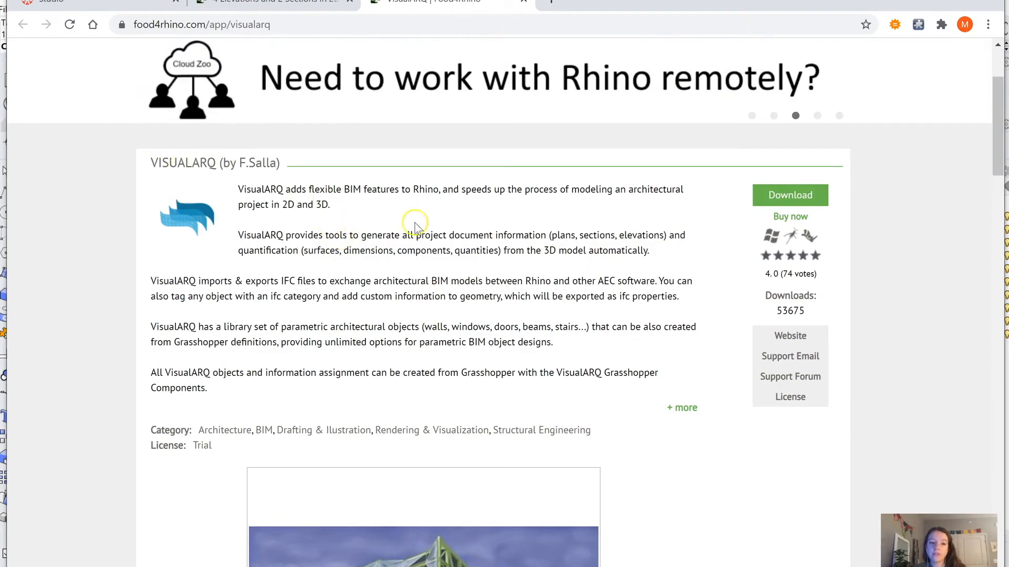
{"action": "scroll", "coordinate": [454, 255], "scroll_direction": "down", "scroll_amount": 10}
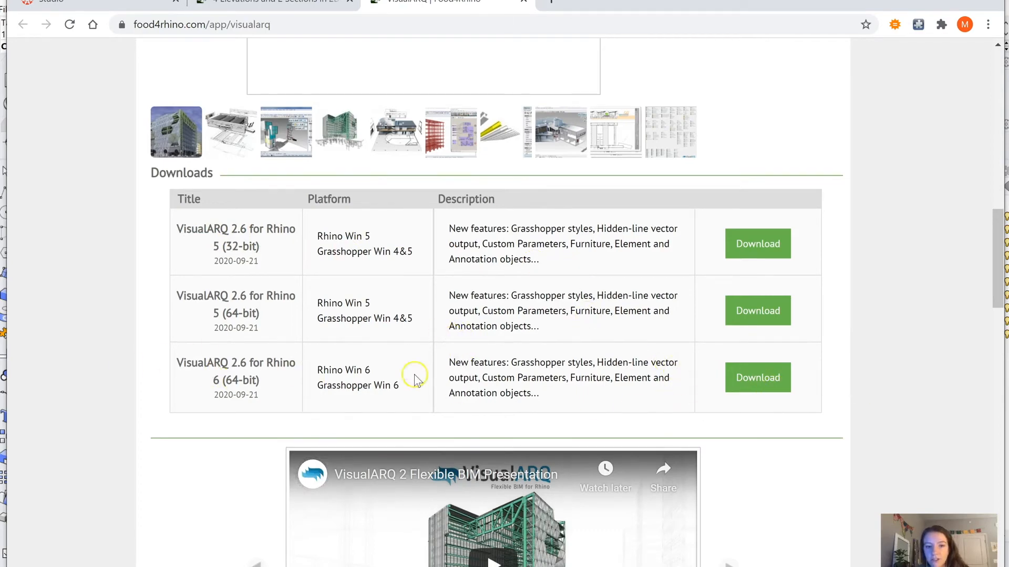
{"action": "scroll", "coordinate": [314, 383], "scroll_direction": "down", "scroll_amount": 3}
{"action": "scroll", "coordinate": [316, 382], "scroll_direction": "up", "scroll_amount": 15}
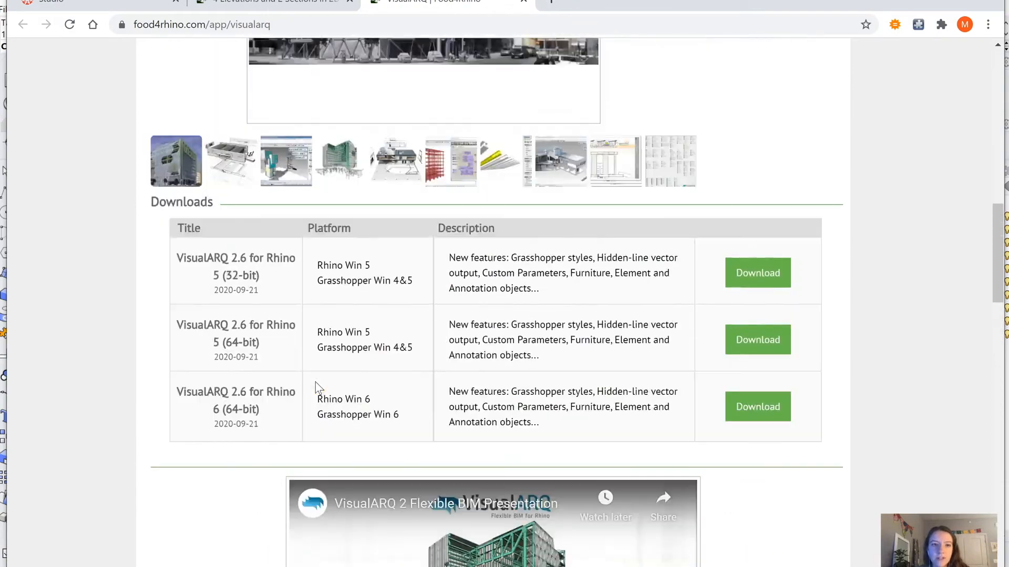
{"action": "scroll", "coordinate": [316, 382], "scroll_direction": "up", "scroll_amount": 2}
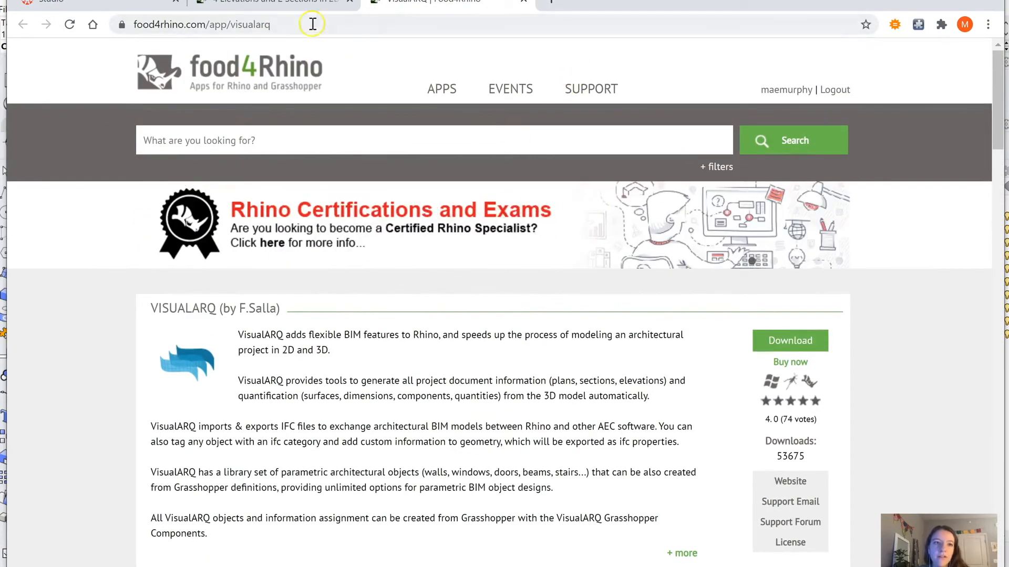
Step: Review the description and preview image on the 4 Elevations and 2 Sections in 2D page
{"action": "left_click", "coordinate": [304, 4]}
{"action": "scroll", "coordinate": [270, 276], "scroll_direction": "down", "scroll_amount": 3}
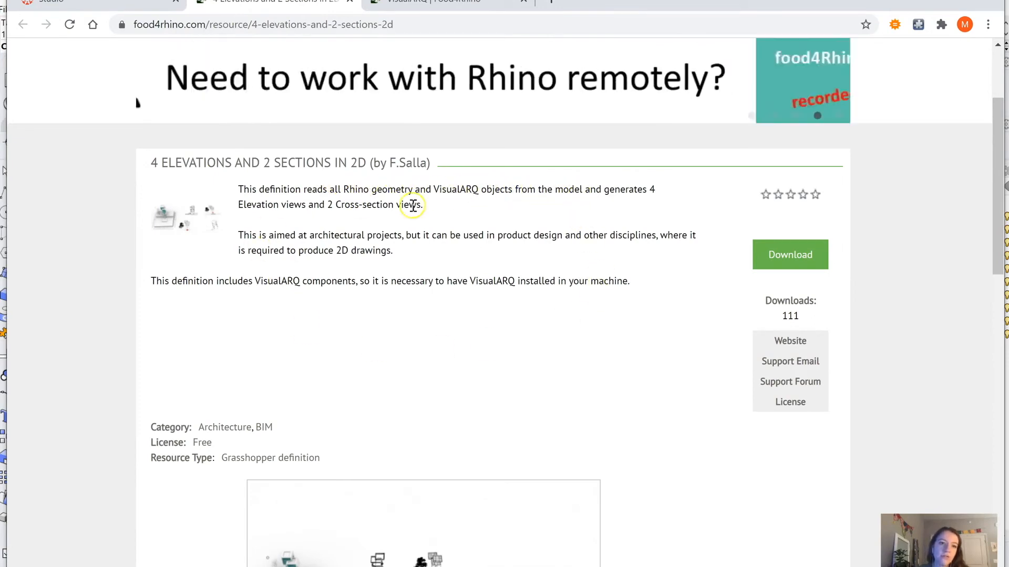
{"action": "scroll", "coordinate": [445, 253], "scroll_direction": "down", "scroll_amount": 3}
{"action": "scroll", "coordinate": [445, 253], "scroll_direction": "down", "scroll_amount": 2}
{"action": "scroll", "coordinate": [444, 253], "scroll_direction": "down", "scroll_amount": 3}
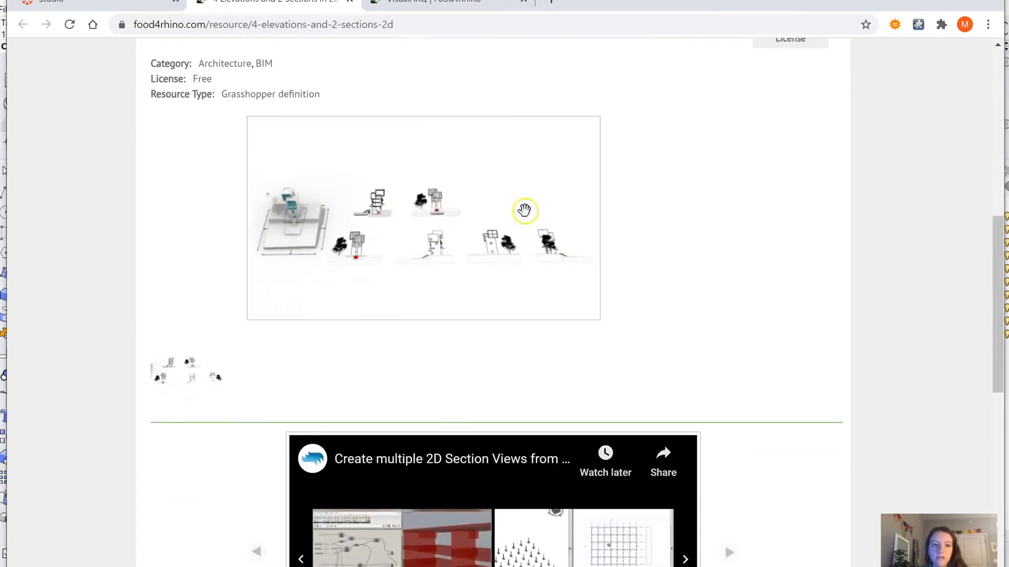
{"action": "left_click", "coordinate": [551, 226]}
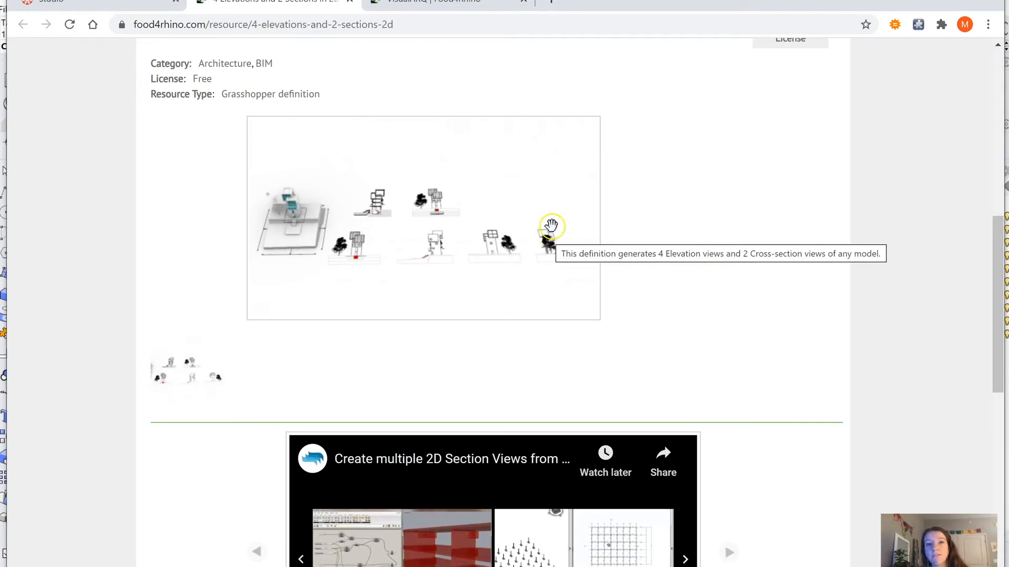
Step: Switch to Rhino and draw a Default-style VisualARQ section's vertical cutting line lengthwise through the narrow block in the Top view
{"action": "left_click", "coordinate": [923, 2]}
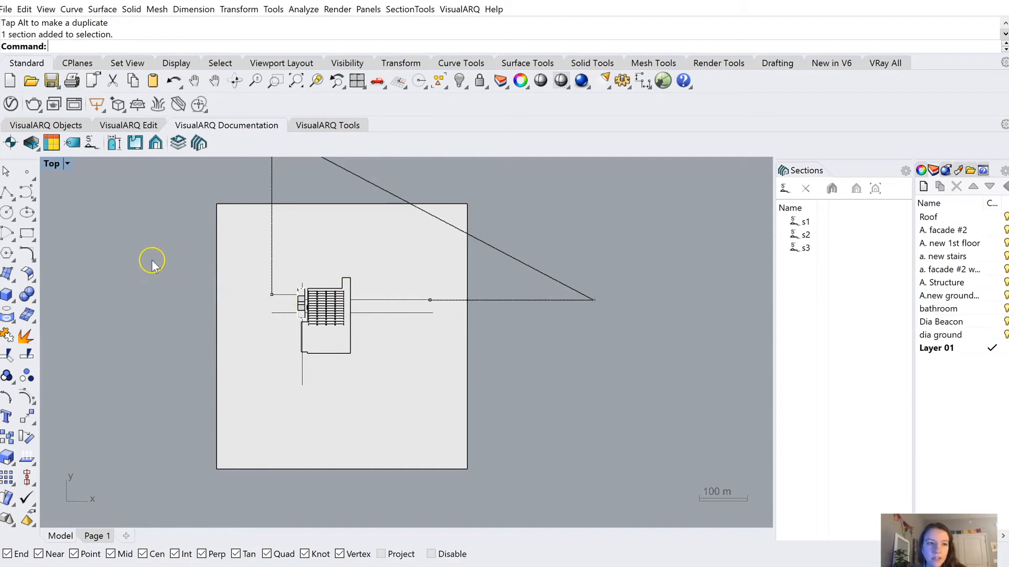
{"action": "left_click", "coordinate": [53, 126]}
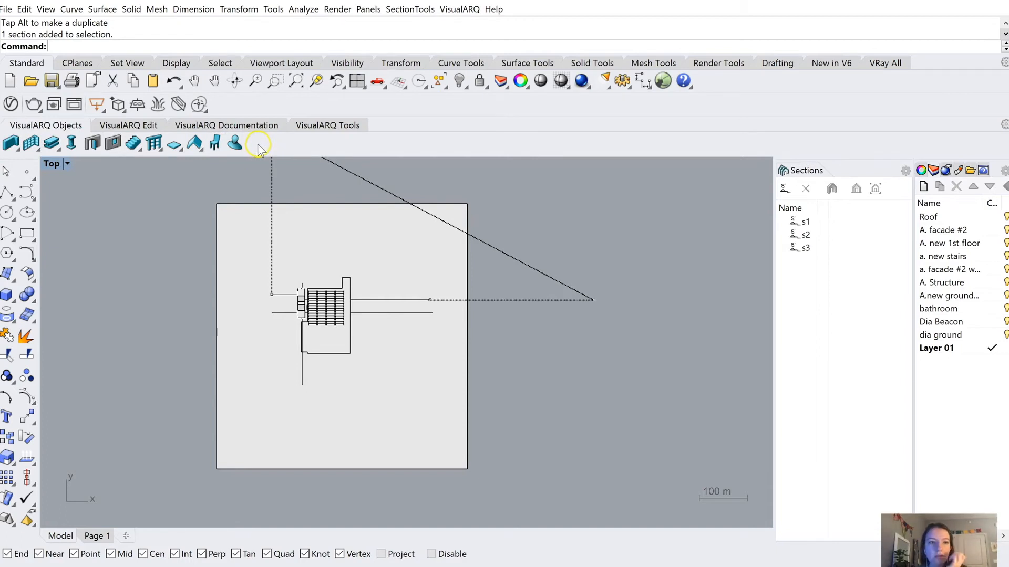
{"action": "left_click", "coordinate": [257, 126]}
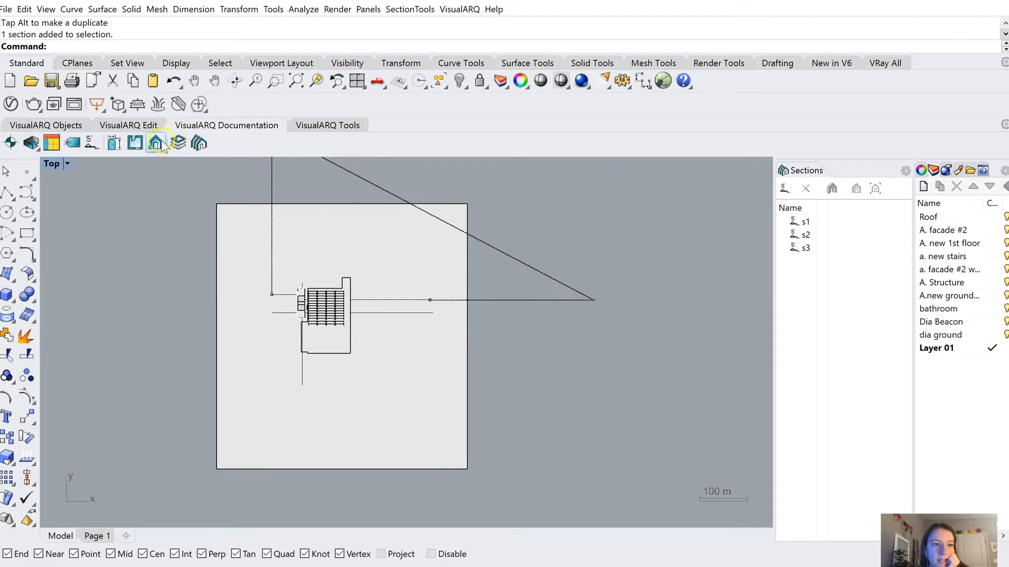
{"action": "left_click", "coordinate": [92, 143]}
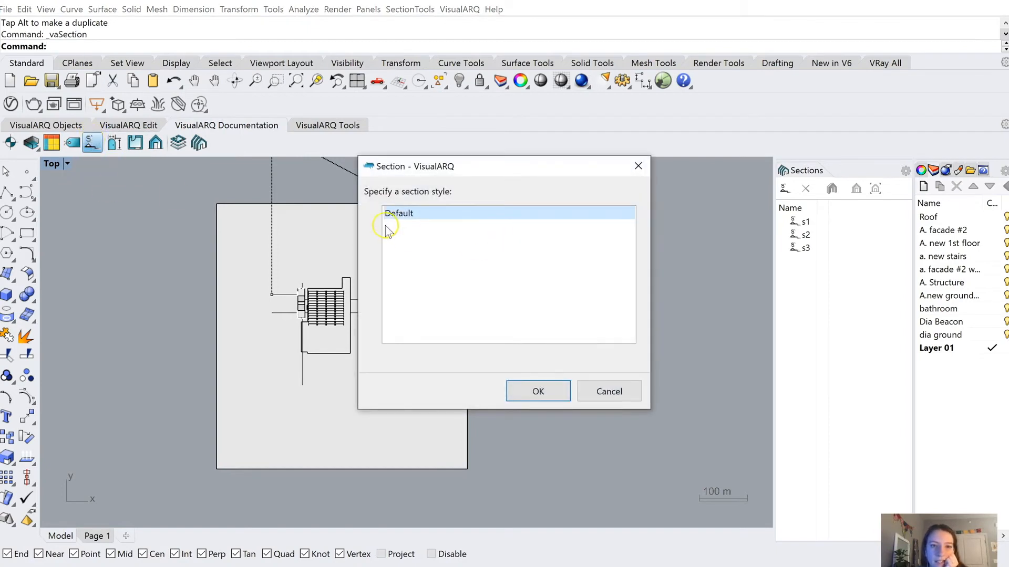
{"action": "left_click", "coordinate": [541, 392]}
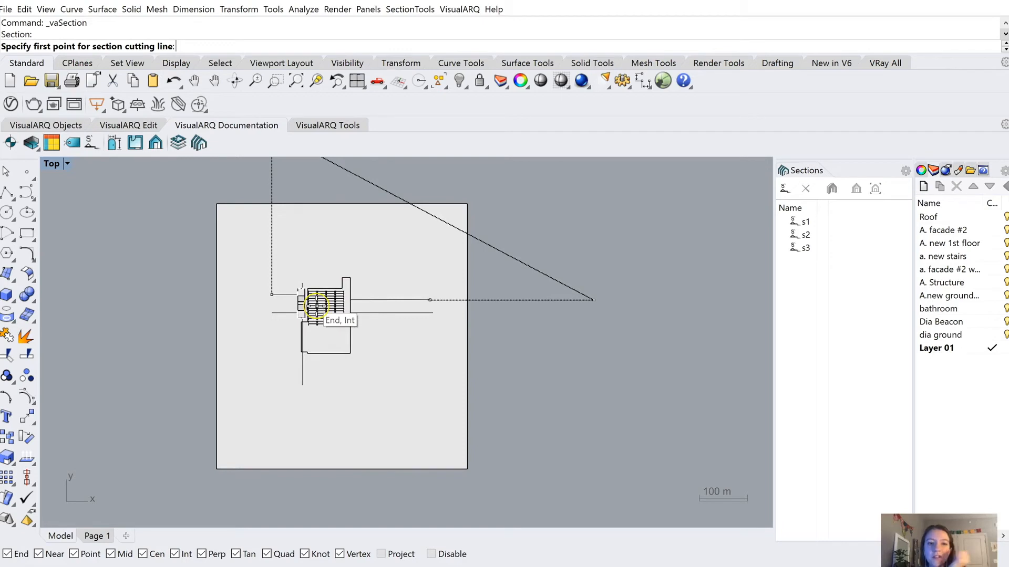
{"action": "scroll", "coordinate": [317, 306], "scroll_direction": "up", "scroll_amount": 3}
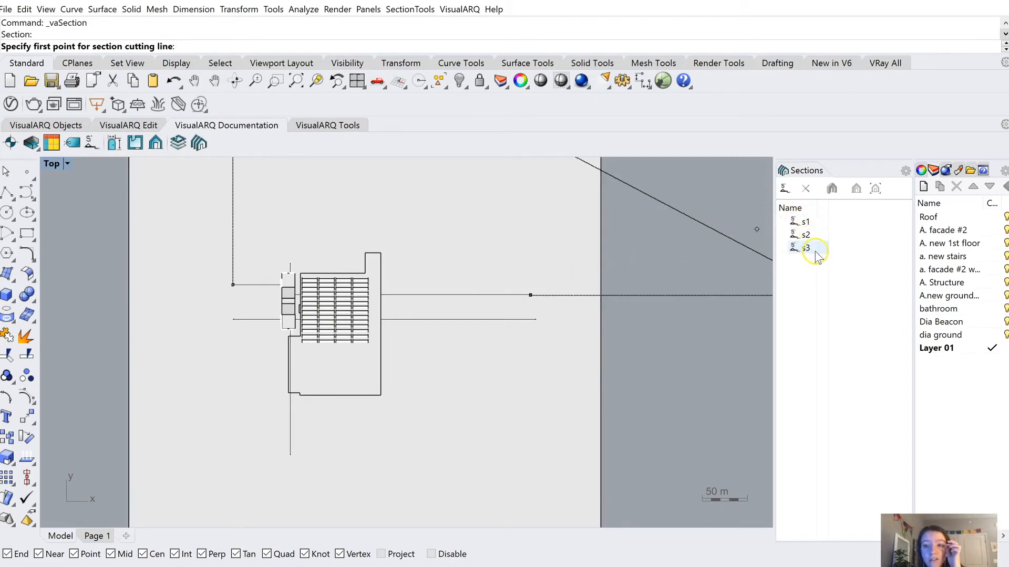
{"action": "scroll", "coordinate": [292, 312], "scroll_direction": "up", "scroll_amount": 3}
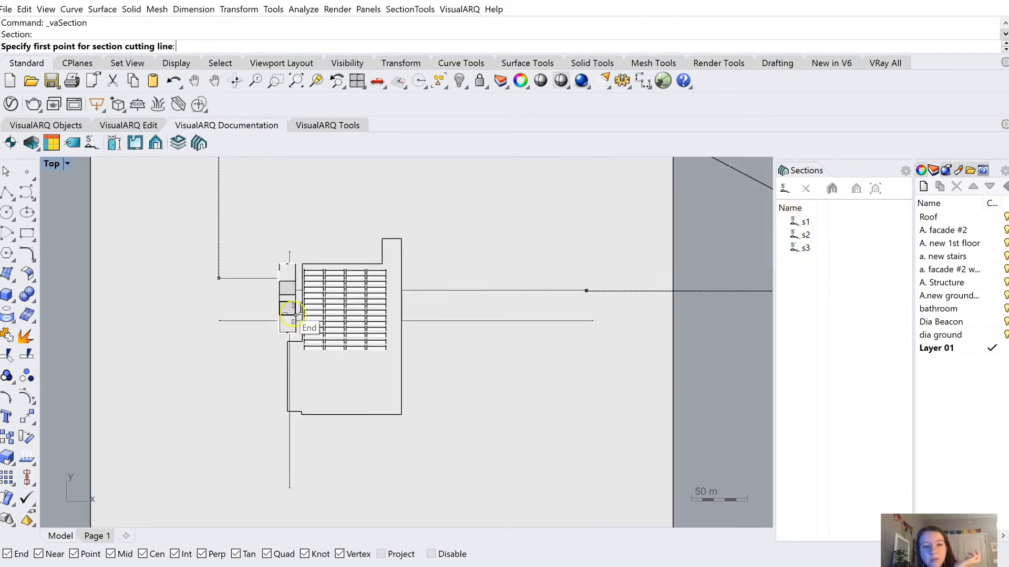
{"action": "scroll", "coordinate": [269, 241], "scroll_direction": "up", "scroll_amount": 2}
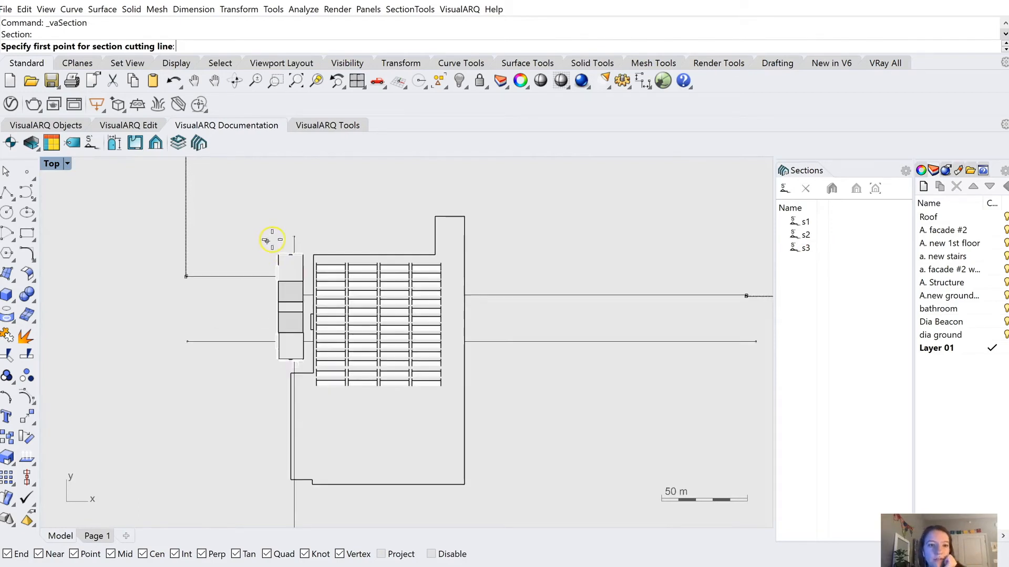
{"action": "left_click", "coordinate": [283, 215]}
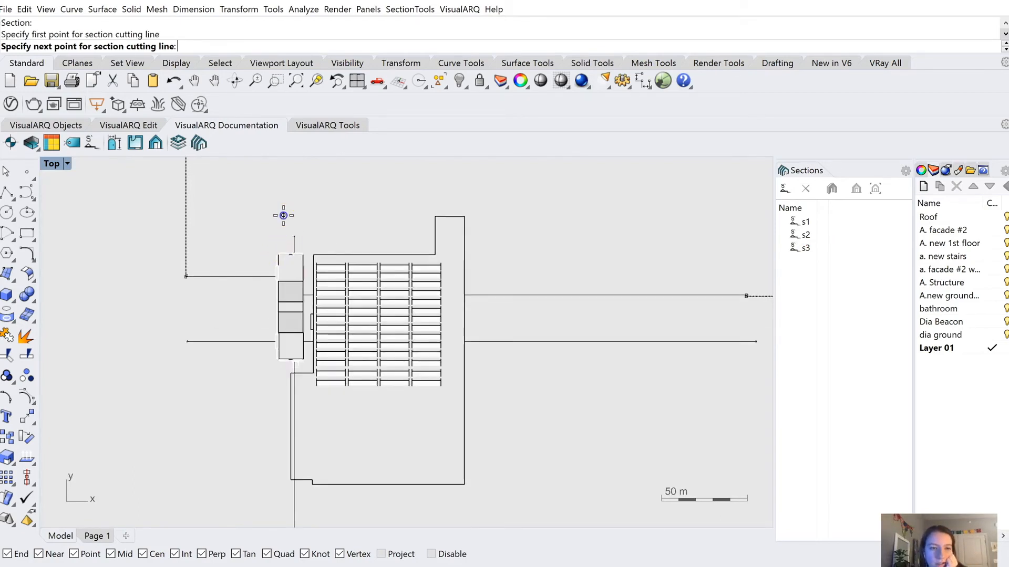
{"action": "left_click", "coordinate": [283, 381]}
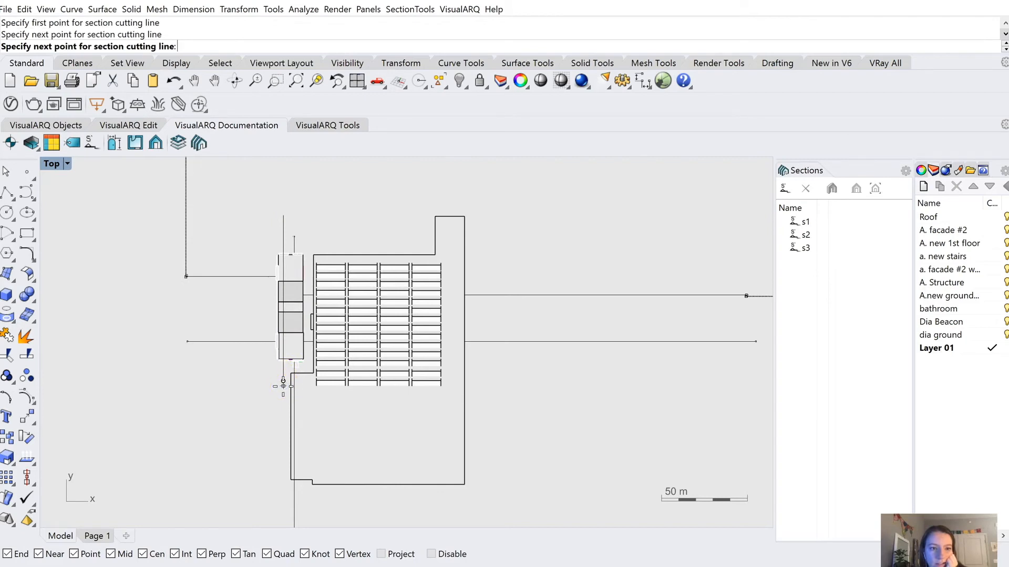
Step: Finish the section by picking its length at the cutting line's lower end, name it s4 and select it in the sections list
{"action": "key", "text": "Return"}
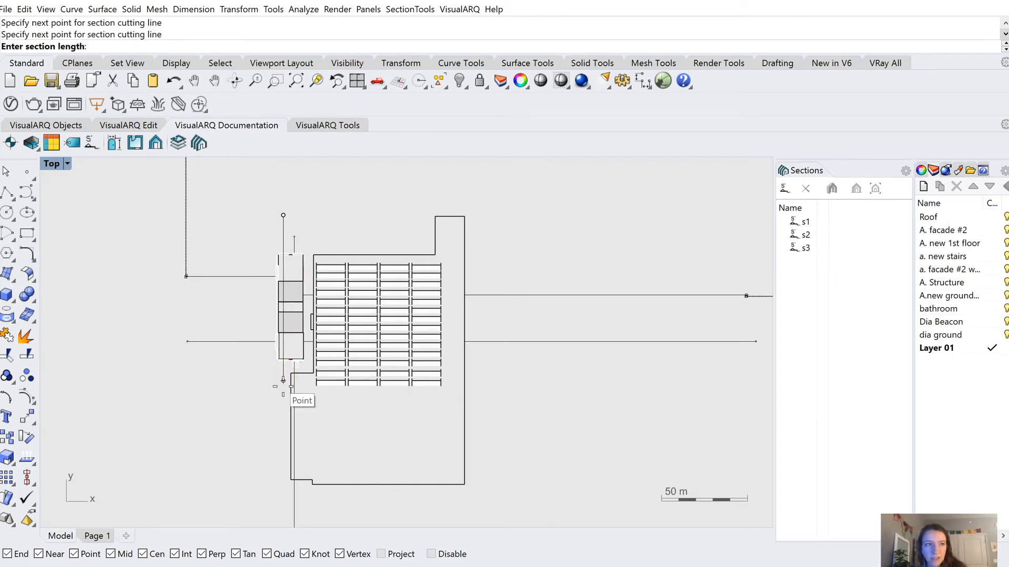
{"action": "left_click", "coordinate": [284, 380]}
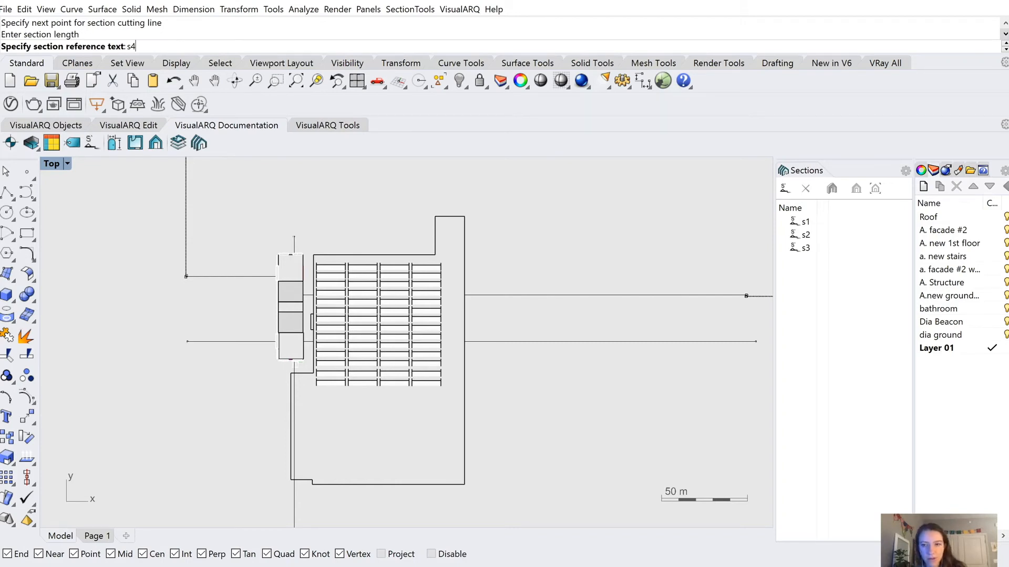
{"action": "type", "text": "s4"}
{"action": "key", "text": "Return"}
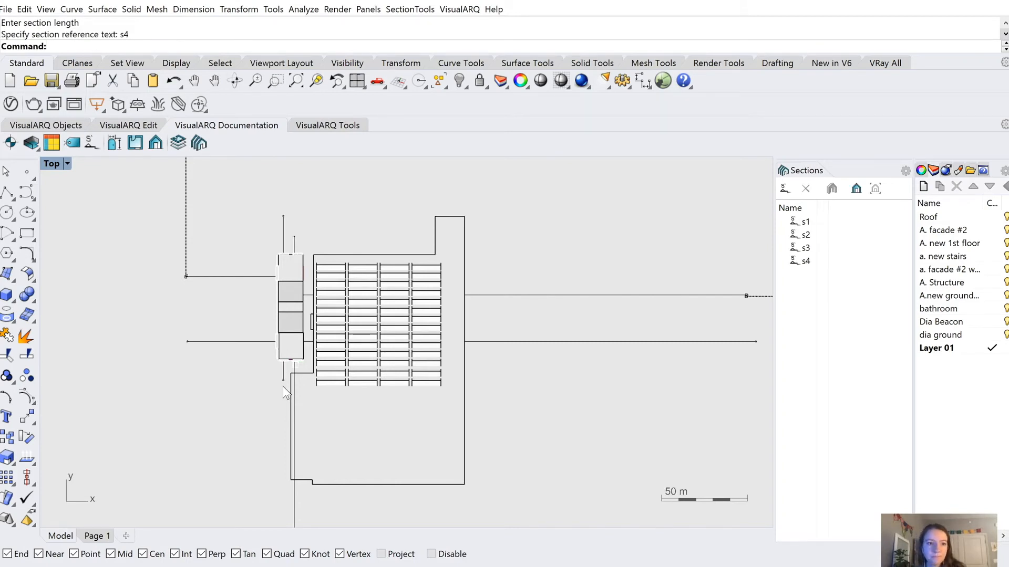
{"action": "left_click", "coordinate": [800, 263]}
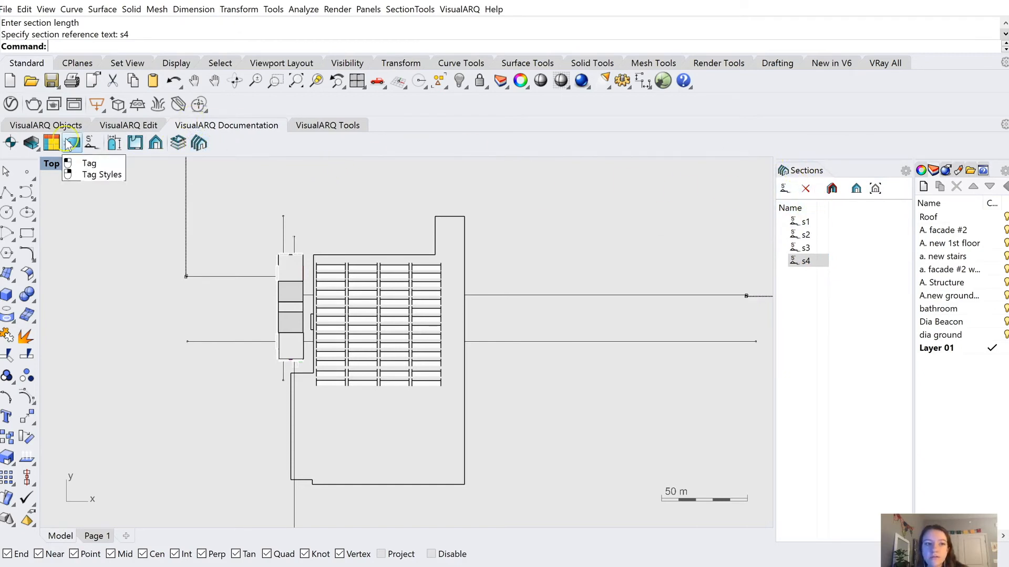
{"action": "left_click", "coordinate": [797, 261]}
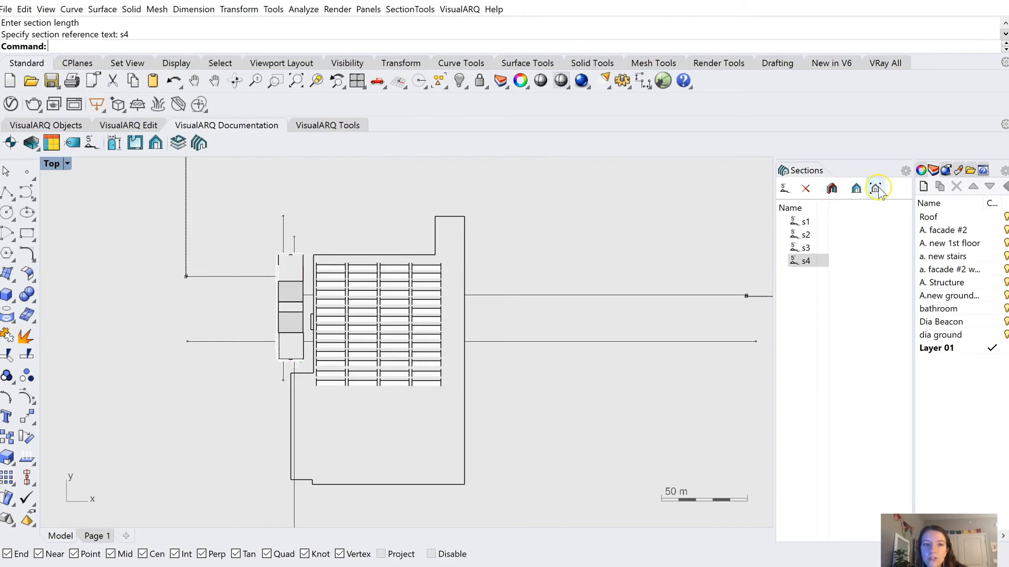
Step: Show the four-viewport layout and set the Perspective view's display mode to Shaded
{"action": "left_click", "coordinate": [357, 81]}
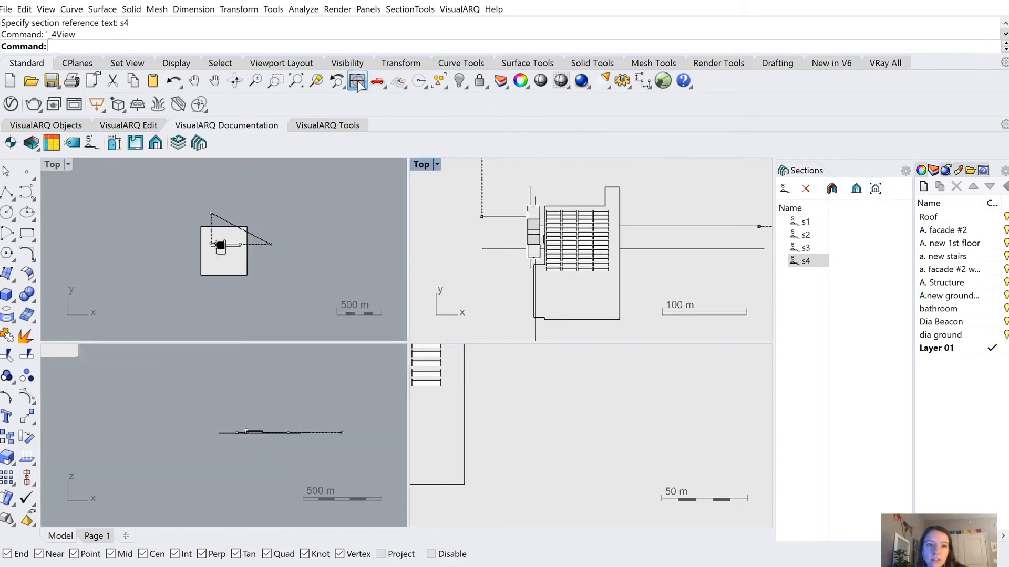
{"action": "scroll", "coordinate": [567, 226], "scroll_direction": "down", "scroll_amount": 6}
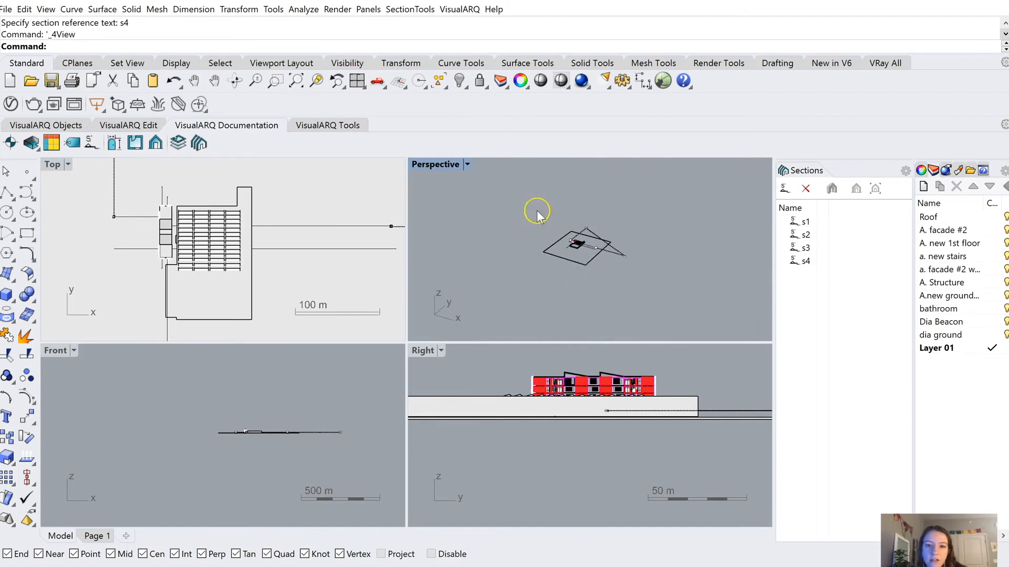
{"action": "left_click", "coordinate": [467, 164]}
{"action": "left_click", "coordinate": [507, 178]}
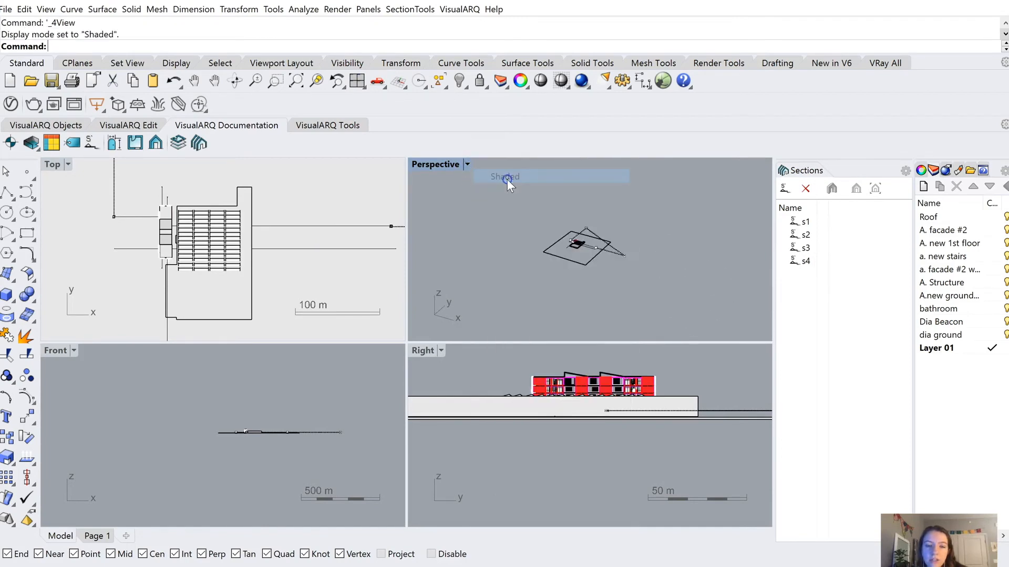
{"action": "scroll", "coordinate": [544, 236], "scroll_direction": "up", "scroll_amount": 3}
{"action": "scroll", "coordinate": [544, 236], "scroll_direction": "up", "scroll_amount": 4}
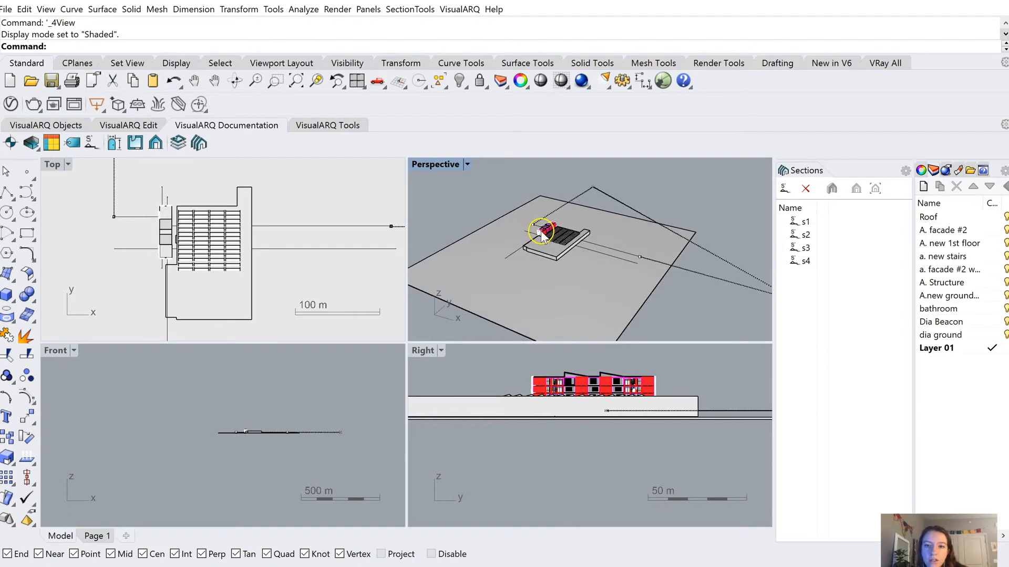
Step: Activate section s4 in the Perspective view and examine the cut through the multi-storey block
{"action": "left_click", "coordinate": [800, 261]}
{"action": "left_click", "coordinate": [832, 188]}
{"action": "scroll", "coordinate": [536, 226], "scroll_direction": "up", "scroll_amount": 6}
{"action": "scroll", "coordinate": [525, 227], "scroll_direction": "down", "scroll_amount": 8}
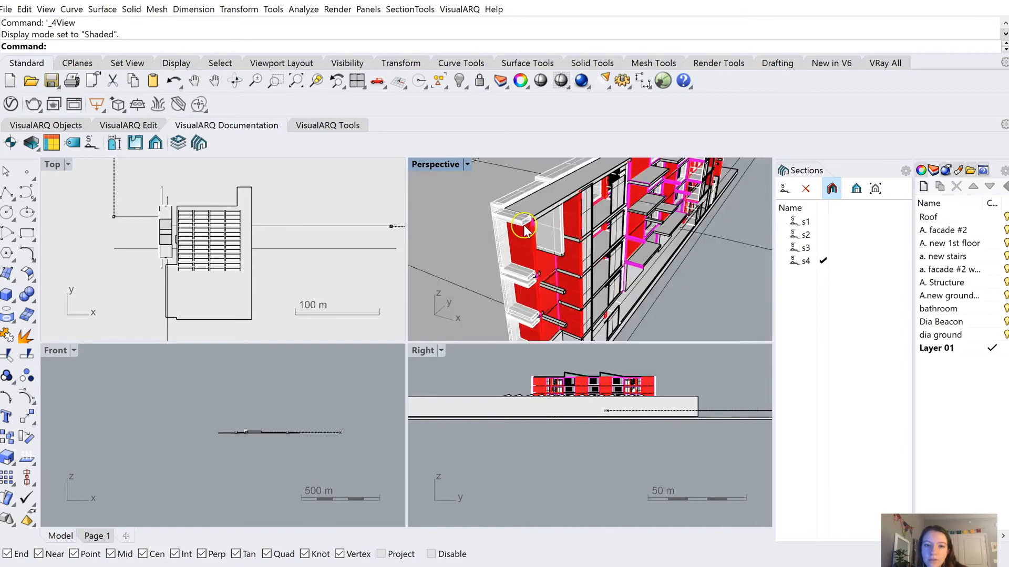
{"action": "right_click_drag", "start_coordinate": [569, 280], "coordinate": [572, 287]}
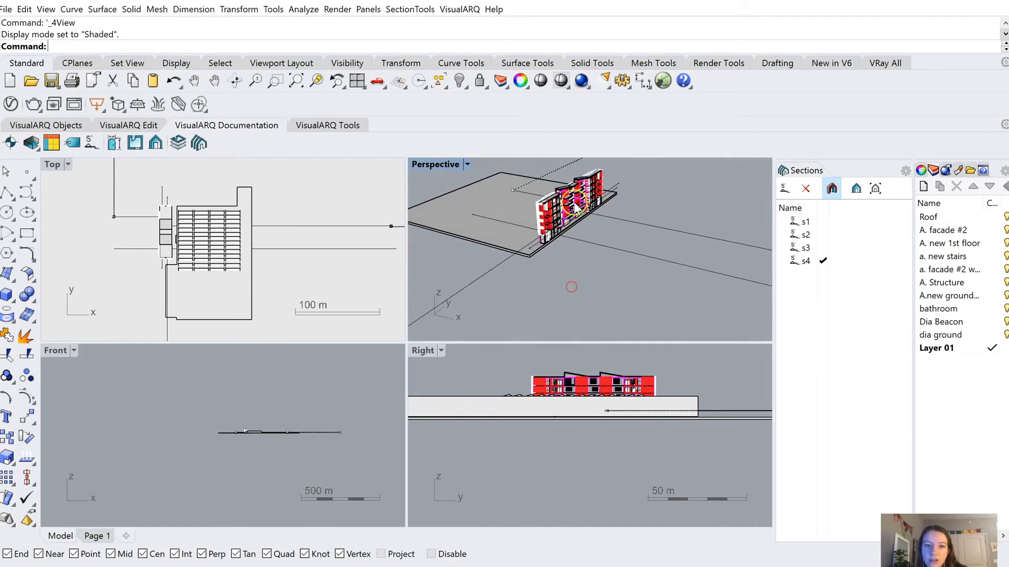
{"action": "scroll", "coordinate": [570, 188], "scroll_direction": "up", "scroll_amount": 8}
{"action": "scroll", "coordinate": [571, 198], "scroll_direction": "down", "scroll_amount": 3}
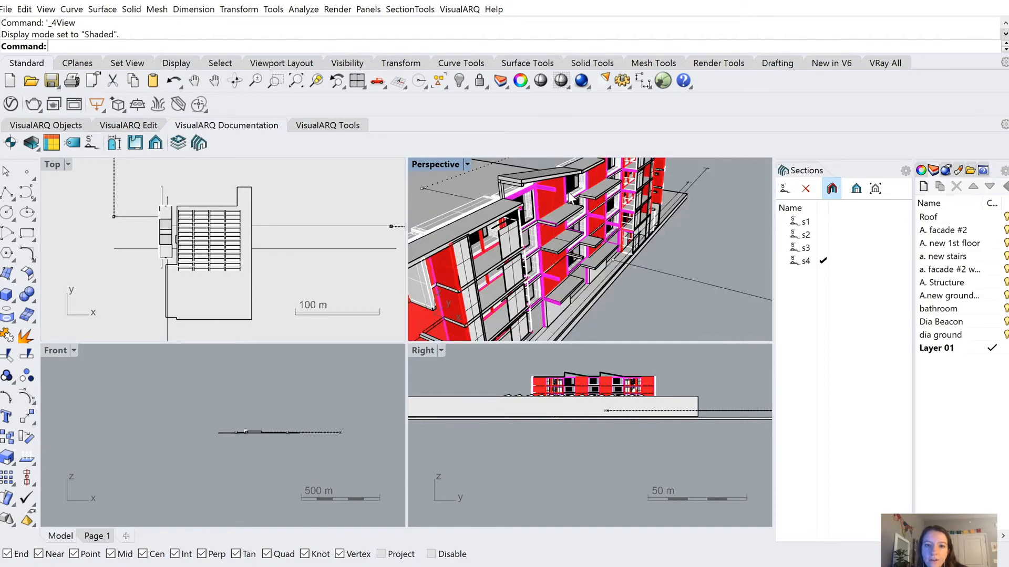
{"action": "scroll", "coordinate": [571, 198], "scroll_direction": "down", "scroll_amount": 5}
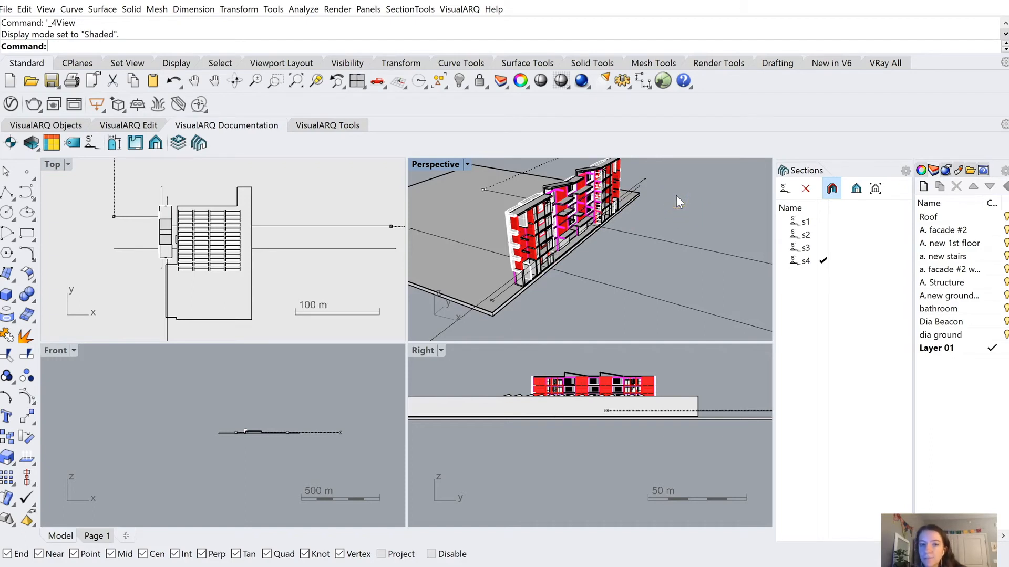
Step: Activate section s1 in the Top view
{"action": "left_click", "coordinate": [152, 237]}
{"action": "scroll", "coordinate": [152, 235], "scroll_direction": "down", "scroll_amount": 5}
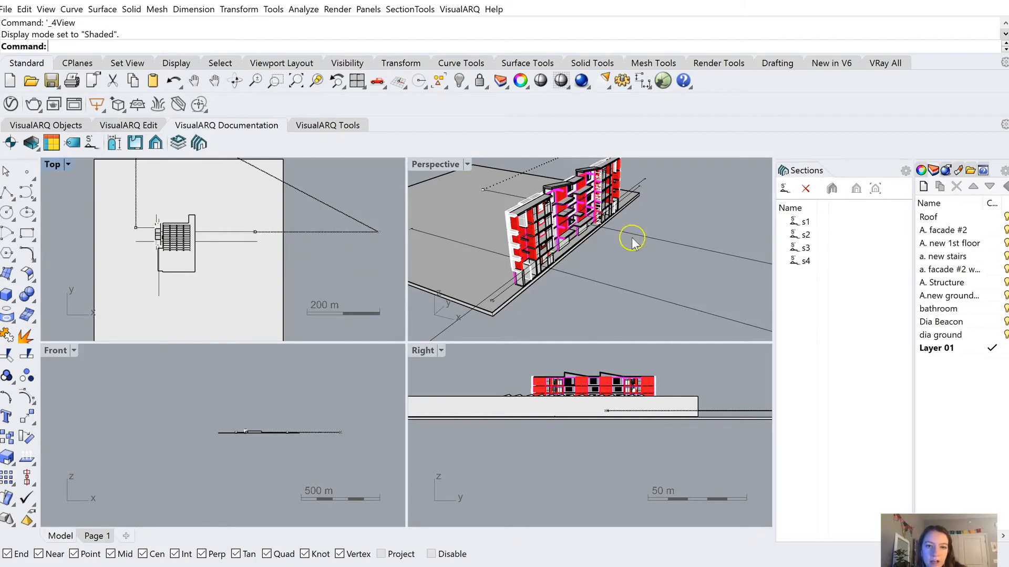
{"action": "left_click", "coordinate": [809, 221]}
{"action": "left_click", "coordinate": [800, 227]}
{"action": "left_click", "coordinate": [816, 222]}
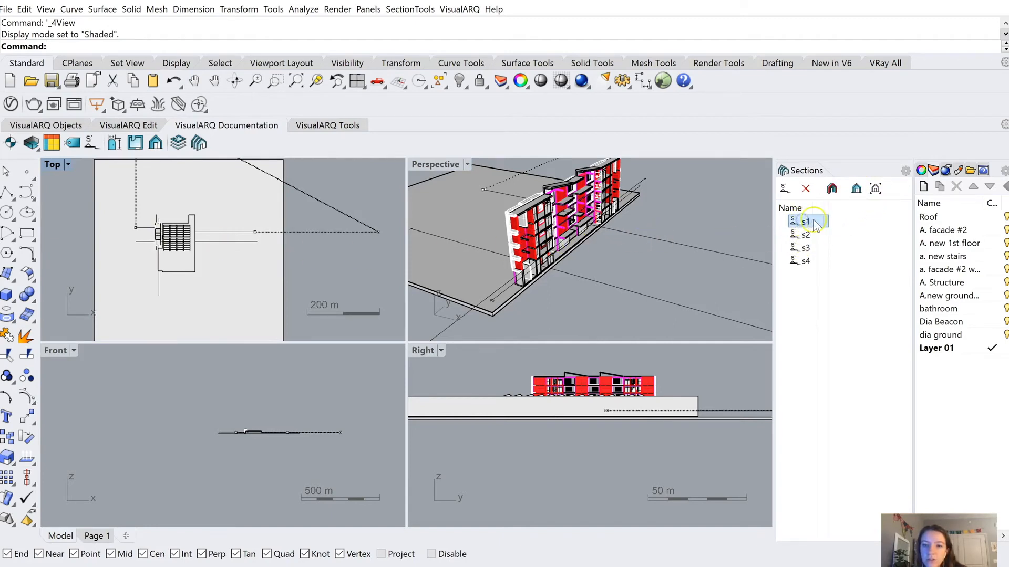
{"action": "left_click", "coordinate": [831, 189]}
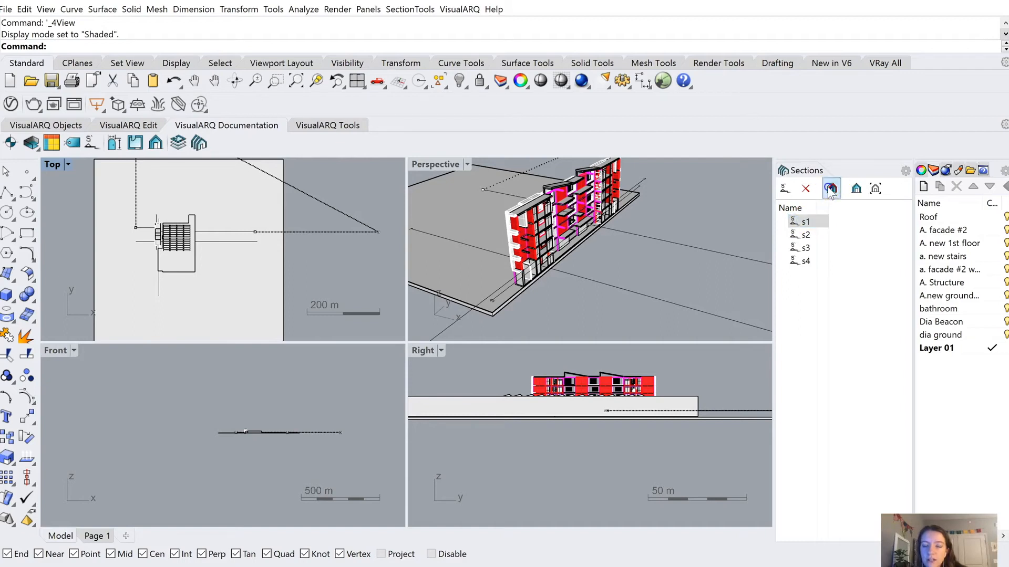
Step: Activate section s1 in the Perspective view and examine the cut through the multi-storey block
{"action": "left_click", "coordinate": [441, 165]}
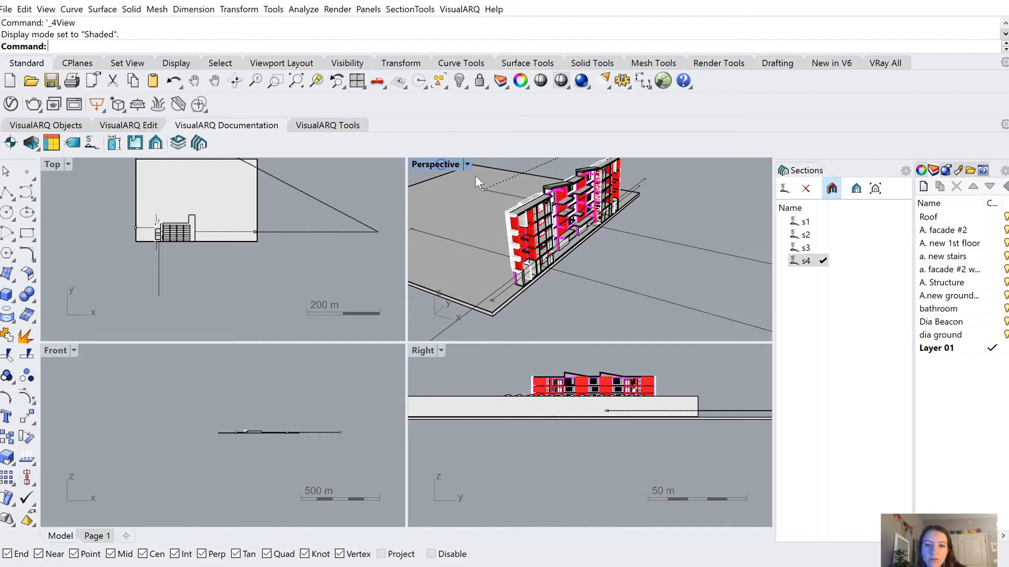
{"action": "left_click", "coordinate": [807, 222]}
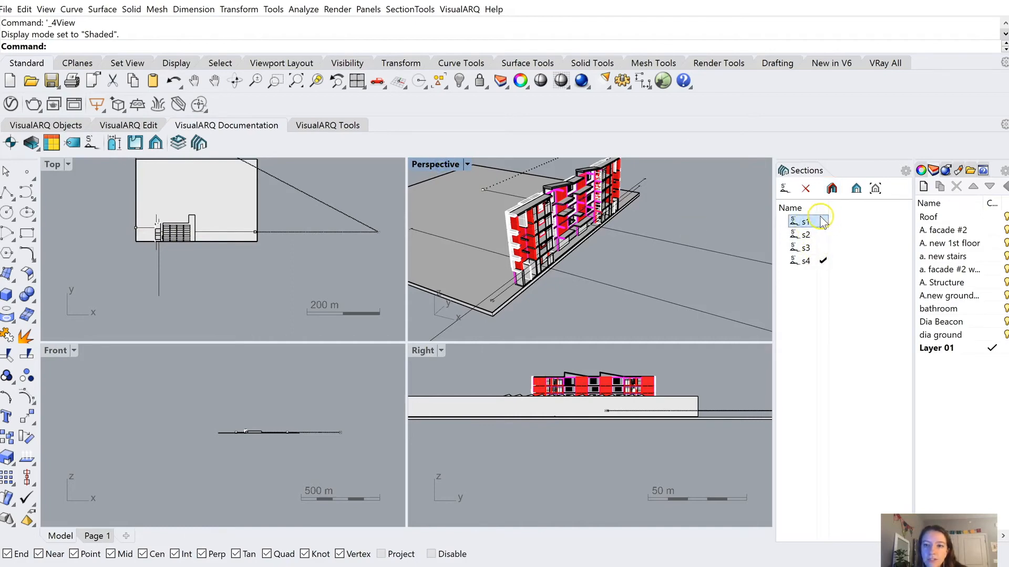
{"action": "left_click", "coordinate": [822, 221]}
{"action": "left_click", "coordinate": [535, 236]}
{"action": "scroll", "coordinate": [536, 239], "scroll_direction": "down", "scroll_amount": 5}
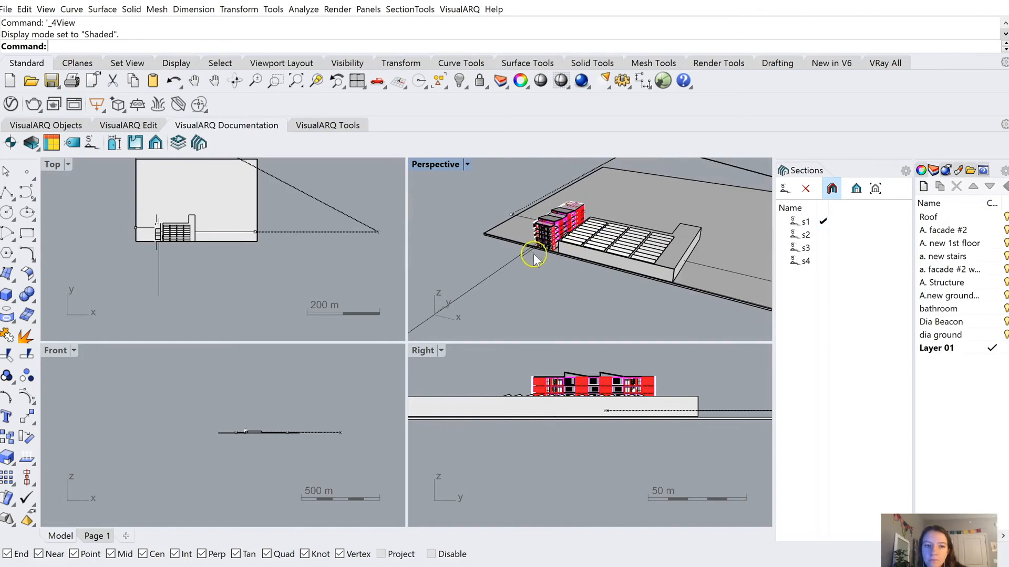
{"action": "scroll", "coordinate": [543, 239], "scroll_direction": "up", "scroll_amount": 8}
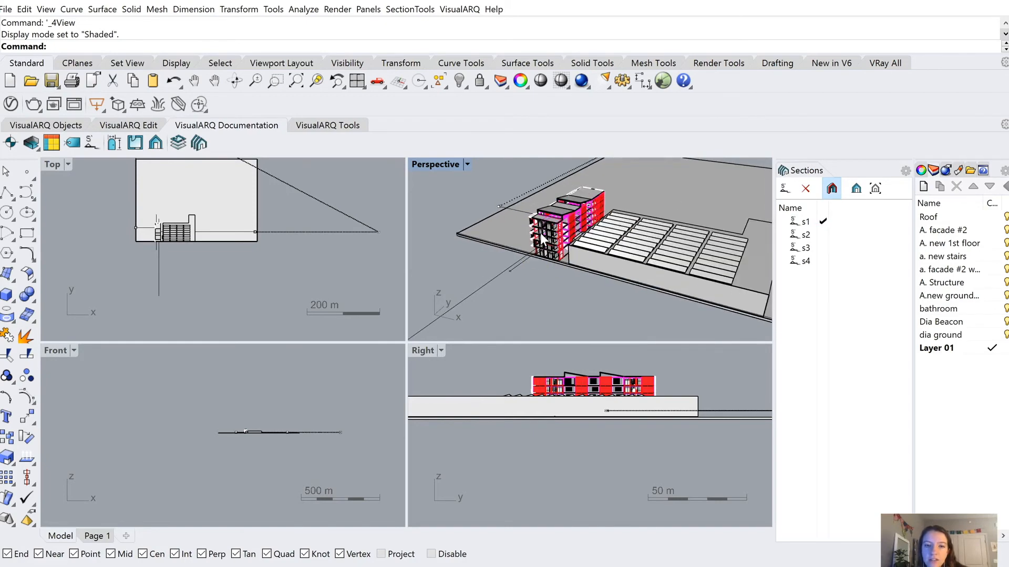
{"action": "scroll", "coordinate": [544, 224], "scroll_direction": "down", "scroll_amount": 8}
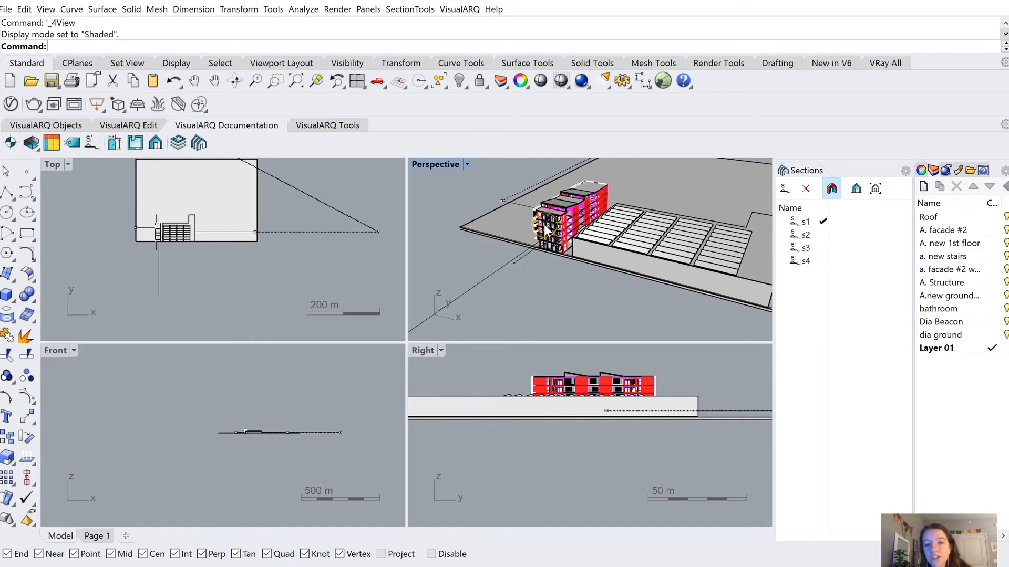
{"action": "scroll", "coordinate": [546, 230], "scroll_direction": "up", "scroll_amount": 3}
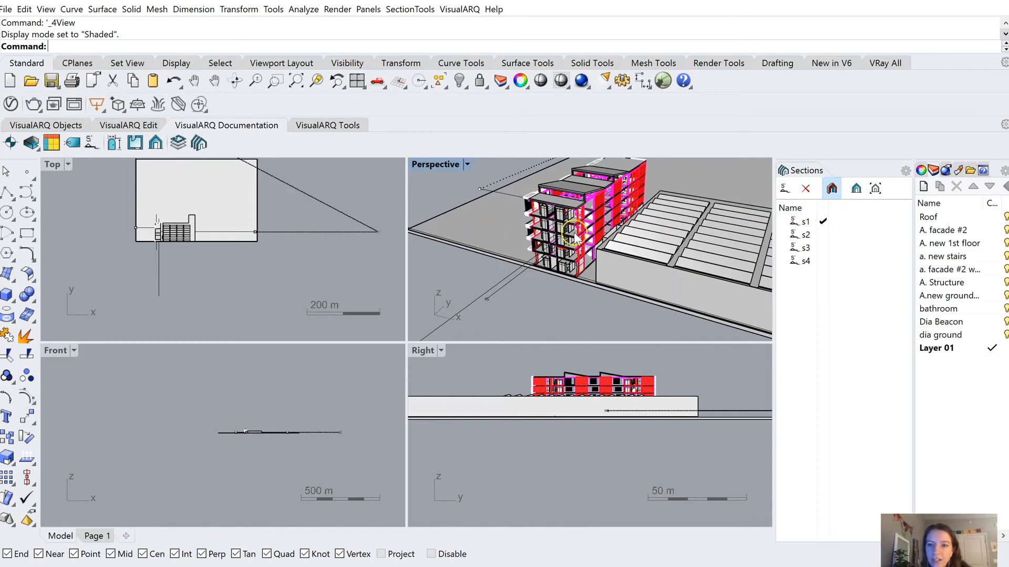
Step: Align the Perspective viewport to section s1 and bring the multi-storey block into view
{"action": "left_click", "coordinate": [856, 189]}
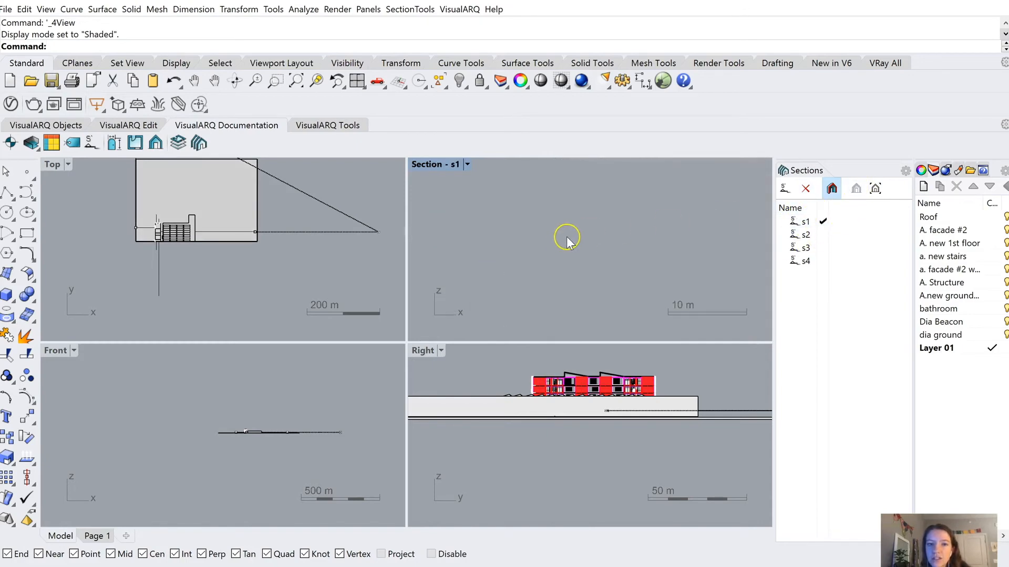
{"action": "scroll", "coordinate": [564, 239], "scroll_direction": "down", "scroll_amount": 10}
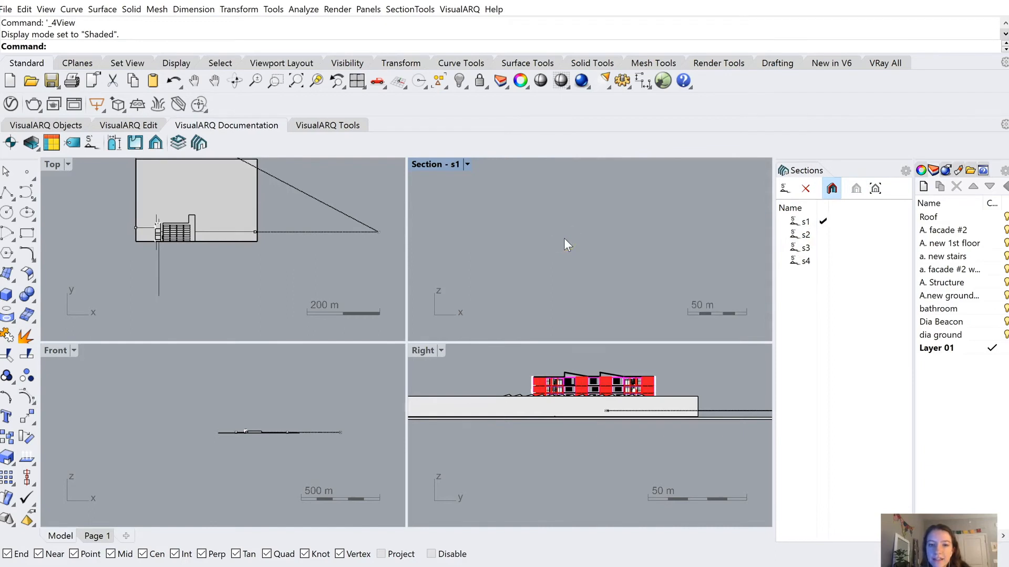
{"action": "scroll", "coordinate": [564, 239], "scroll_direction": "down", "scroll_amount": 1}
{"action": "scroll", "coordinate": [574, 234], "scroll_direction": "down", "scroll_amount": 3}
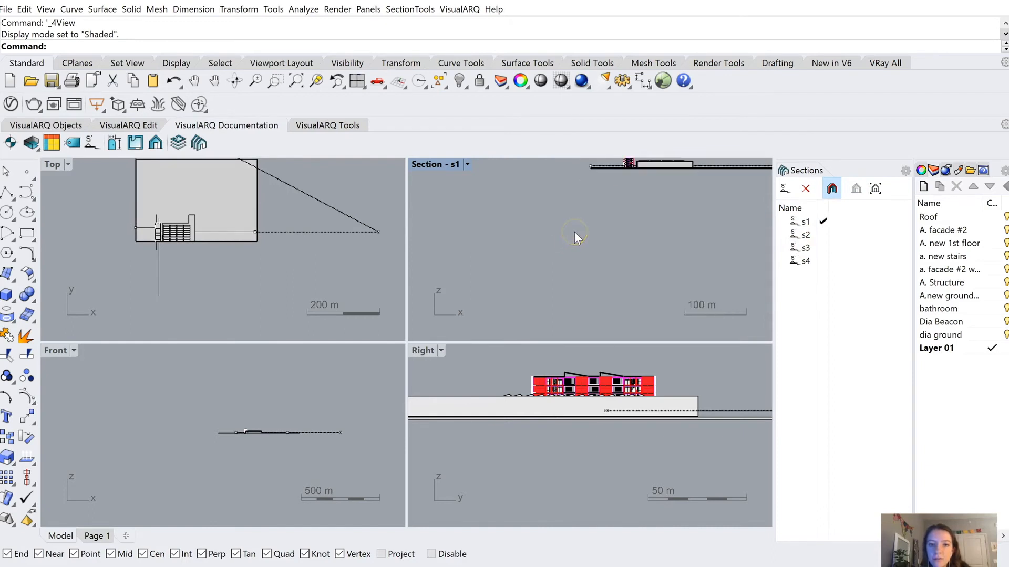
{"action": "scroll", "coordinate": [575, 232], "scroll_direction": "down", "scroll_amount": 1}
{"action": "left_click", "coordinate": [604, 198]}
{"action": "scroll", "coordinate": [607, 195], "scroll_direction": "up", "scroll_amount": 10}
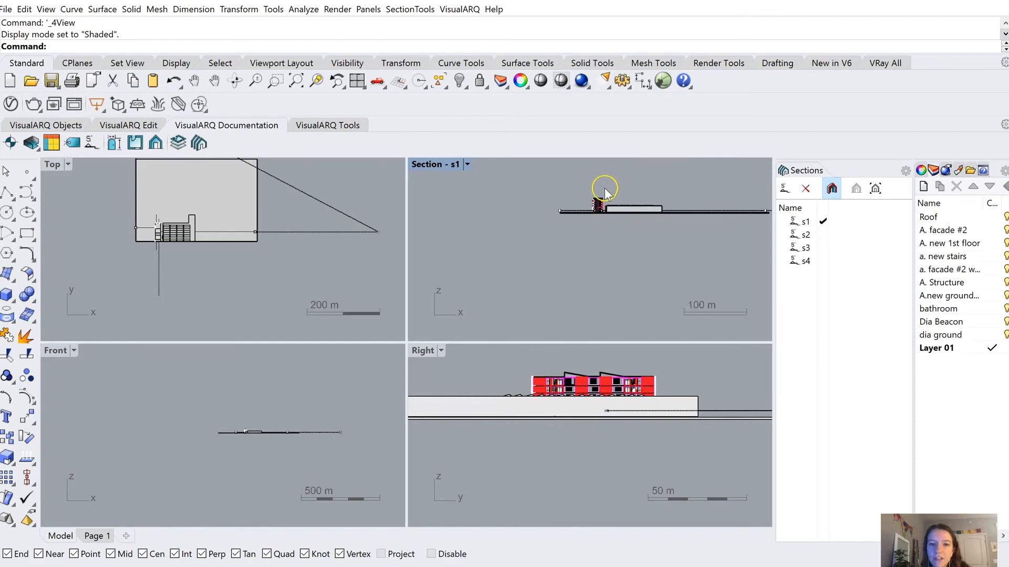
{"action": "scroll", "coordinate": [590, 236], "scroll_direction": "up", "scroll_amount": 1}
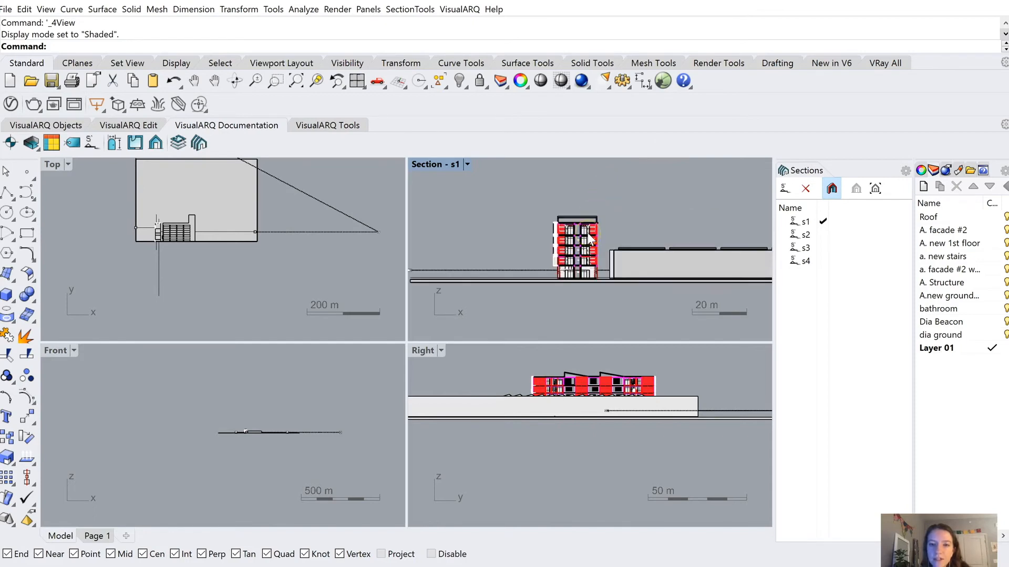
Step: Fit section s1 in its viewport on a white background and examine the multi-storey block's floors
{"action": "left_click", "coordinate": [875, 189]}
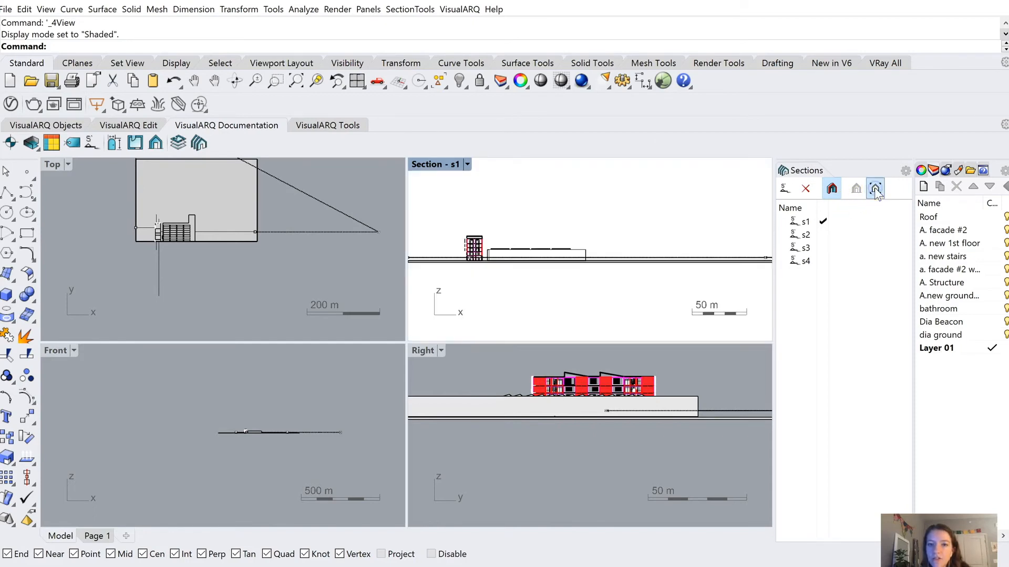
{"action": "left_click", "coordinate": [461, 251]}
{"action": "scroll", "coordinate": [462, 252], "scroll_direction": "down", "scroll_amount": 2}
{"action": "scroll", "coordinate": [462, 251], "scroll_direction": "up", "scroll_amount": 7}
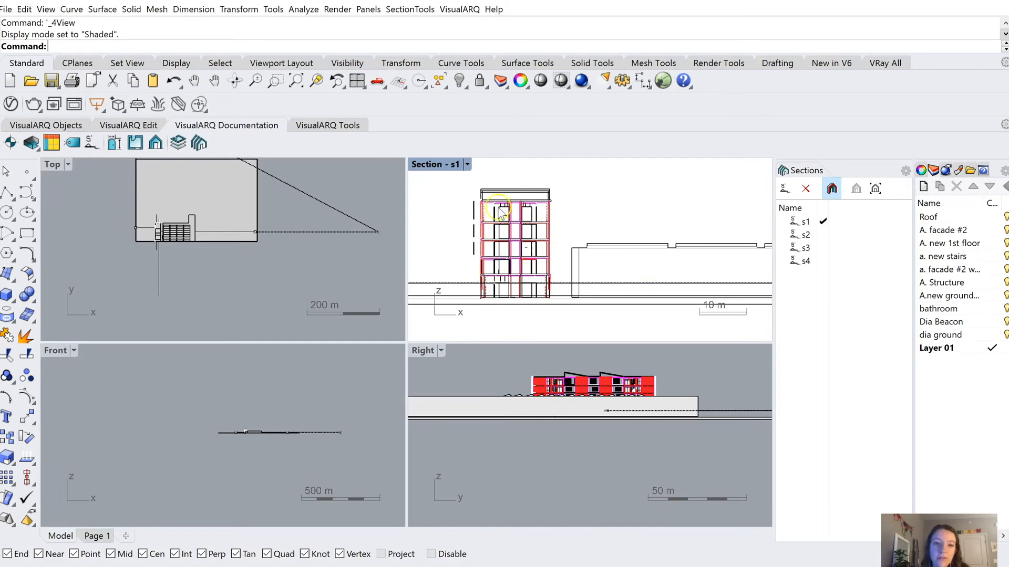
{"action": "scroll", "coordinate": [585, 234], "scroll_direction": "down", "scroll_amount": 10}
{"action": "scroll", "coordinate": [585, 236], "scroll_direction": "down", "scroll_amount": 3}
Step: Activate section s3 in the Top view in place of s1
{"action": "left_click", "coordinate": [200, 278]}
{"action": "scroll", "coordinate": [198, 286], "scroll_direction": "down", "scroll_amount": 3}
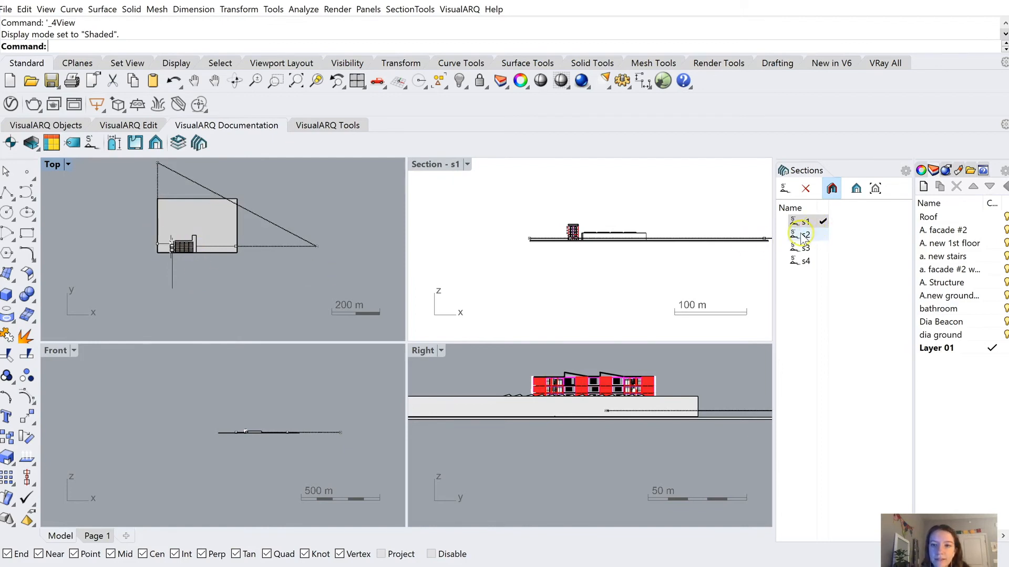
{"action": "left_click", "coordinate": [215, 247]}
{"action": "left_click", "coordinate": [166, 243]}
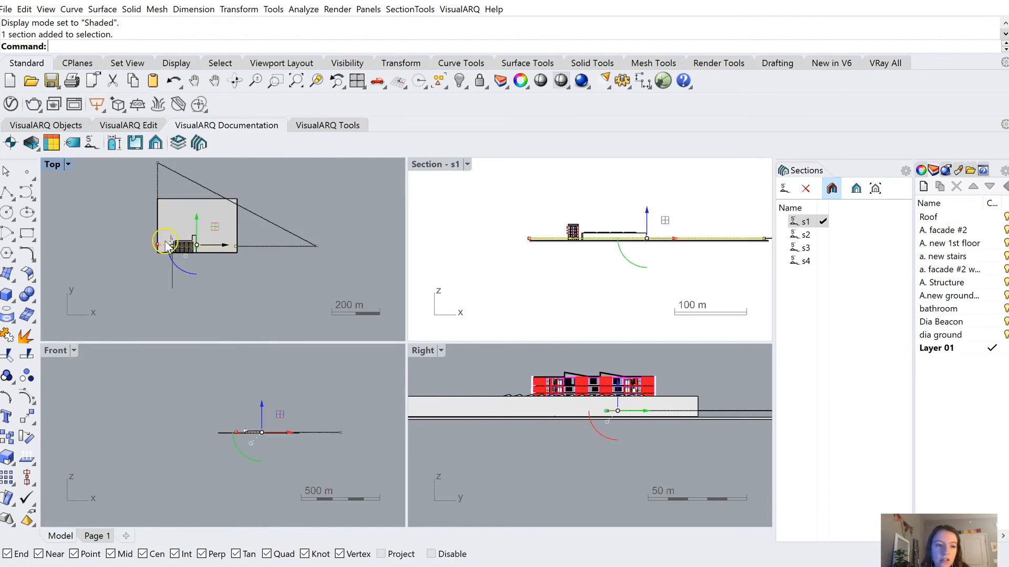
{"action": "scroll", "coordinate": [173, 251], "scroll_direction": "up", "scroll_amount": 3}
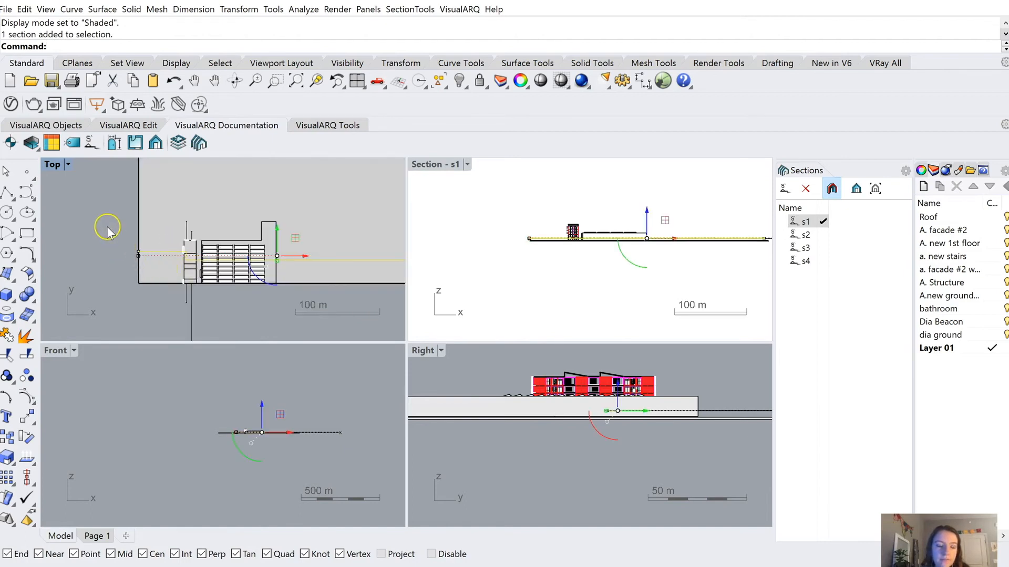
{"action": "left_click", "coordinate": [783, 199]}
{"action": "left_click", "coordinate": [806, 235]}
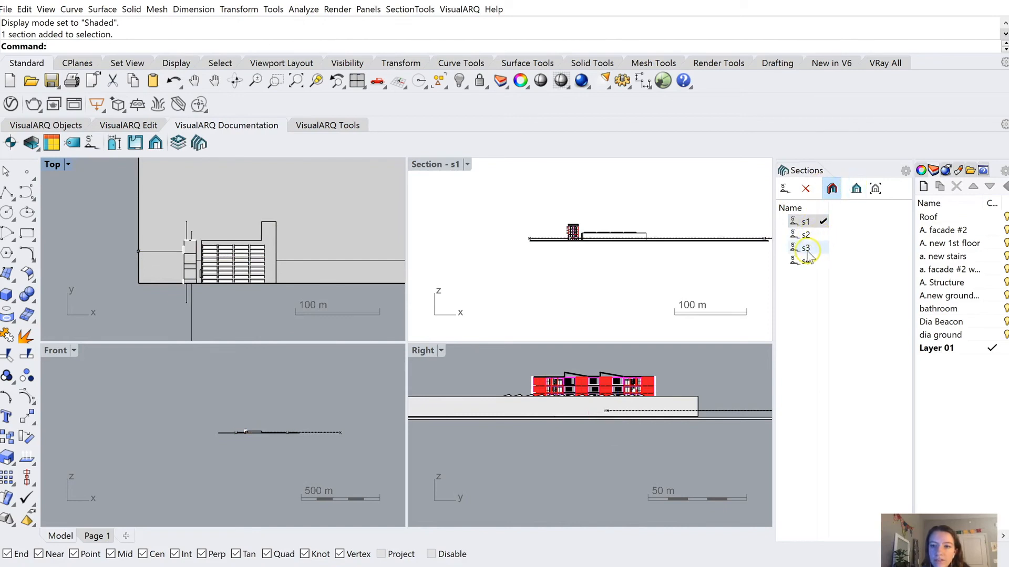
{"action": "left_click", "coordinate": [807, 249]}
{"action": "left_click", "coordinate": [822, 248]}
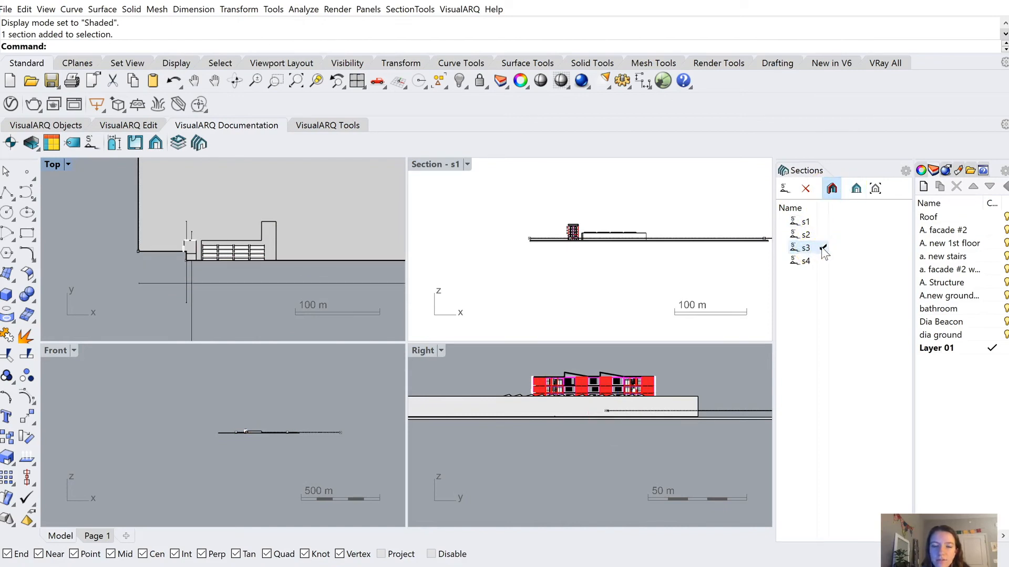
Step: Maximize the Top view, rotate it to an oblique angle and examine section s3's stepped cut through the multi-storey block
{"action": "scroll", "coordinate": [172, 252], "scroll_direction": "up", "scroll_amount": 2}
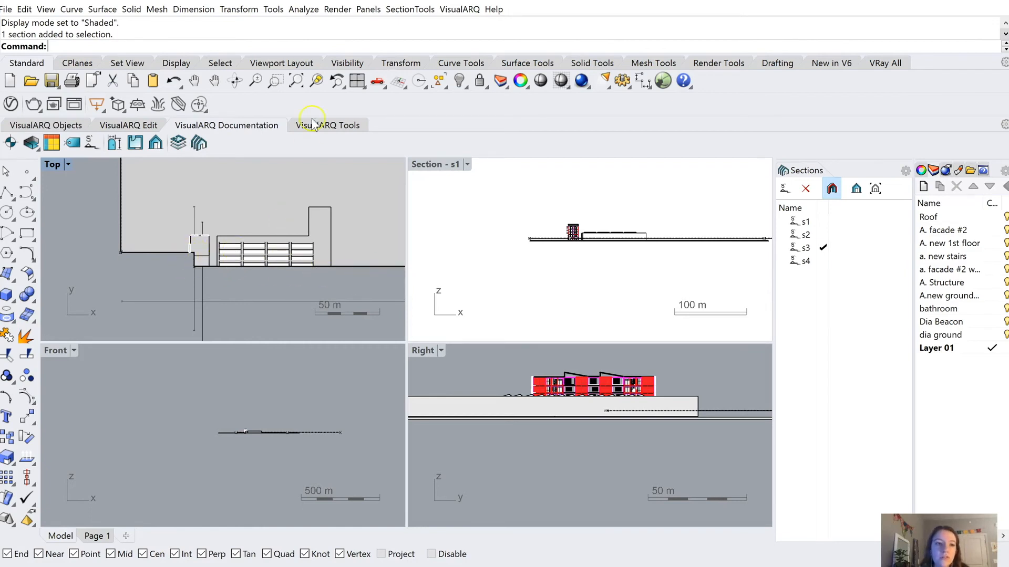
{"action": "double_click", "coordinate": [55, 168]}
{"action": "left_click", "coordinate": [235, 80]}
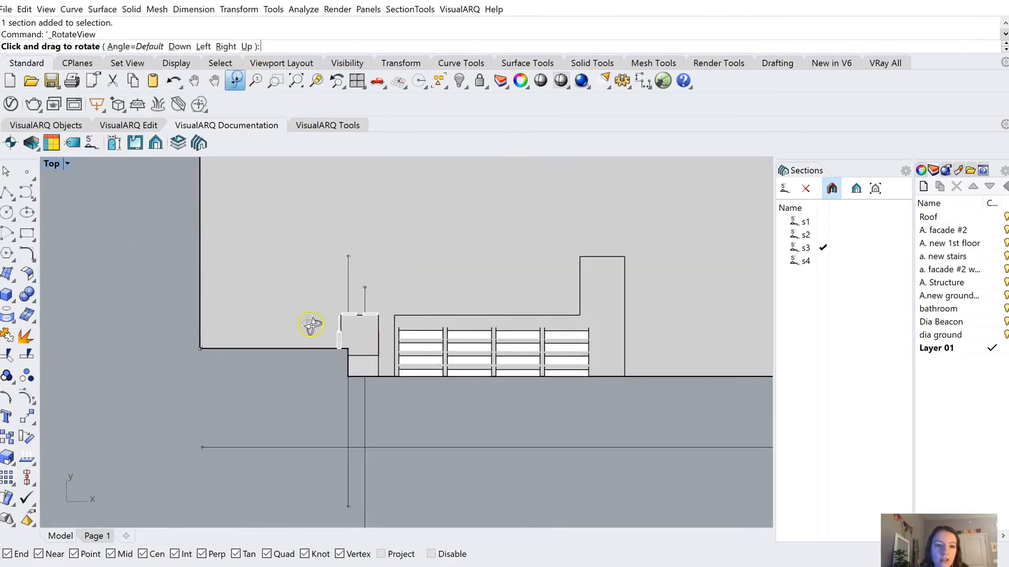
{"action": "left_click_drag", "start_coordinate": [322, 395], "coordinate": [335, 364]}
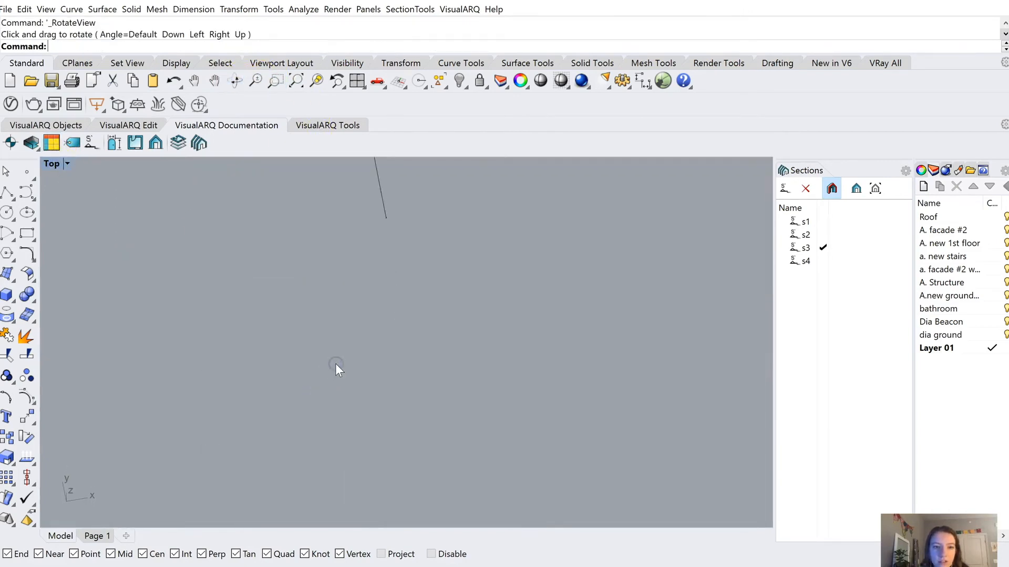
{"action": "scroll", "coordinate": [335, 364], "scroll_direction": "down", "scroll_amount": 14}
{"action": "left_click", "coordinate": [344, 326]}
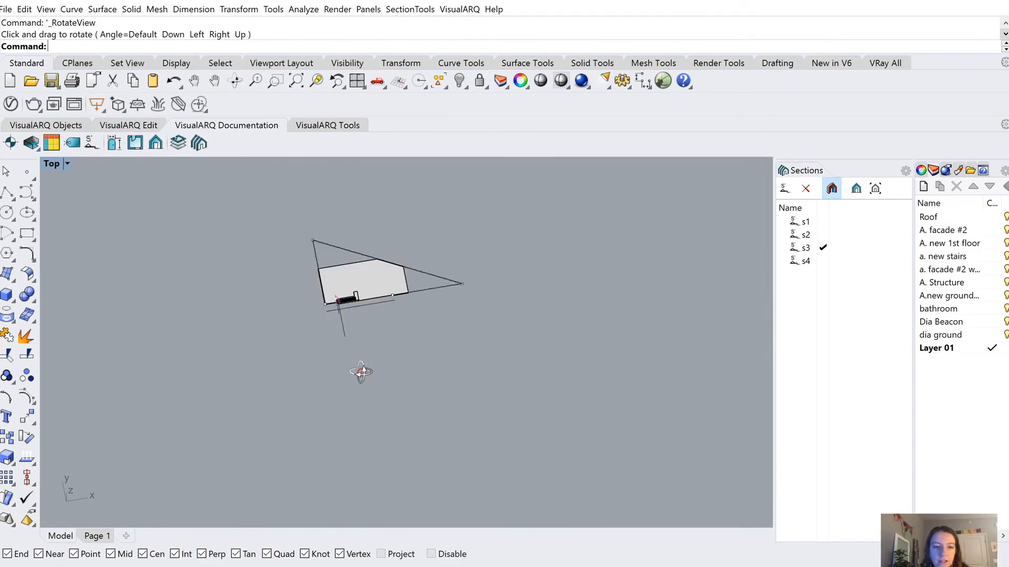
{"action": "left_click_drag", "start_coordinate": [361, 376], "coordinate": [370, 352]}
{"action": "right_click_drag", "start_coordinate": [369, 352], "coordinate": [376, 345]}
{"action": "scroll", "coordinate": [348, 235], "scroll_direction": "up", "scroll_amount": 2}
{"action": "scroll", "coordinate": [346, 238], "scroll_direction": "up", "scroll_amount": 2}
{"action": "scroll", "coordinate": [340, 261], "scroll_direction": "up", "scroll_amount": 4}
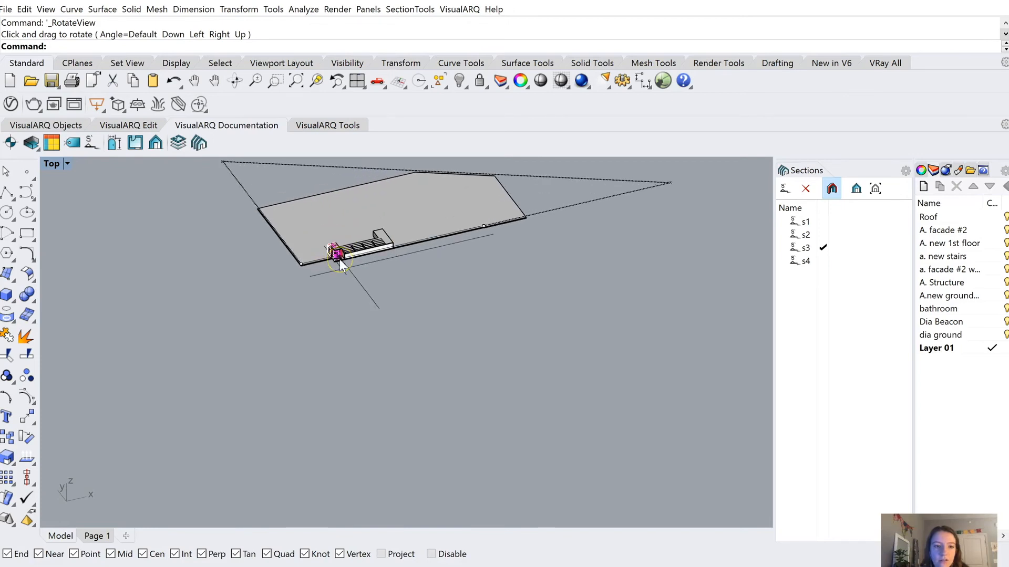
{"action": "scroll", "coordinate": [318, 253], "scroll_direction": "up", "scroll_amount": 4}
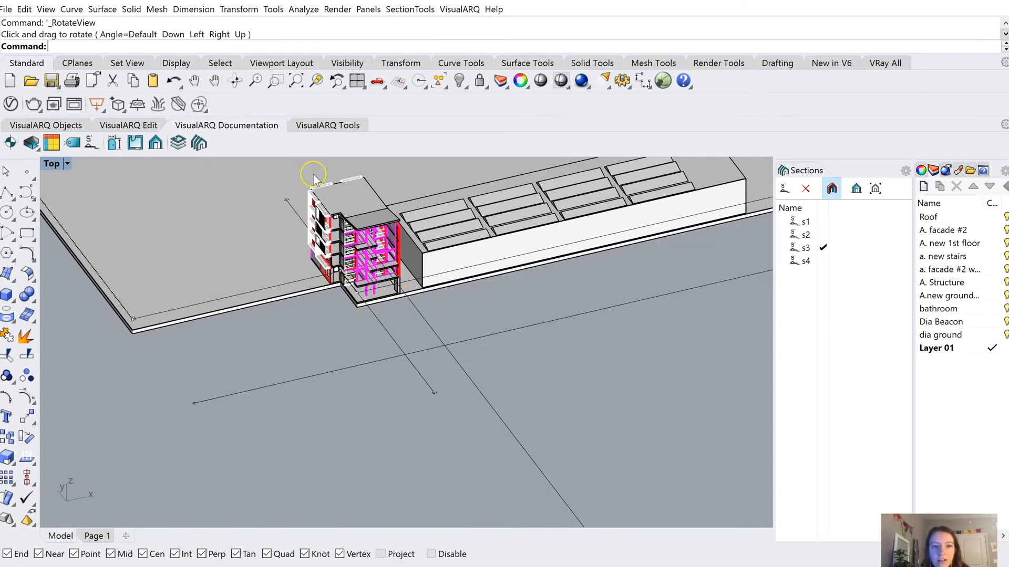
{"action": "scroll", "coordinate": [313, 179], "scroll_direction": "up", "scroll_amount": 3}
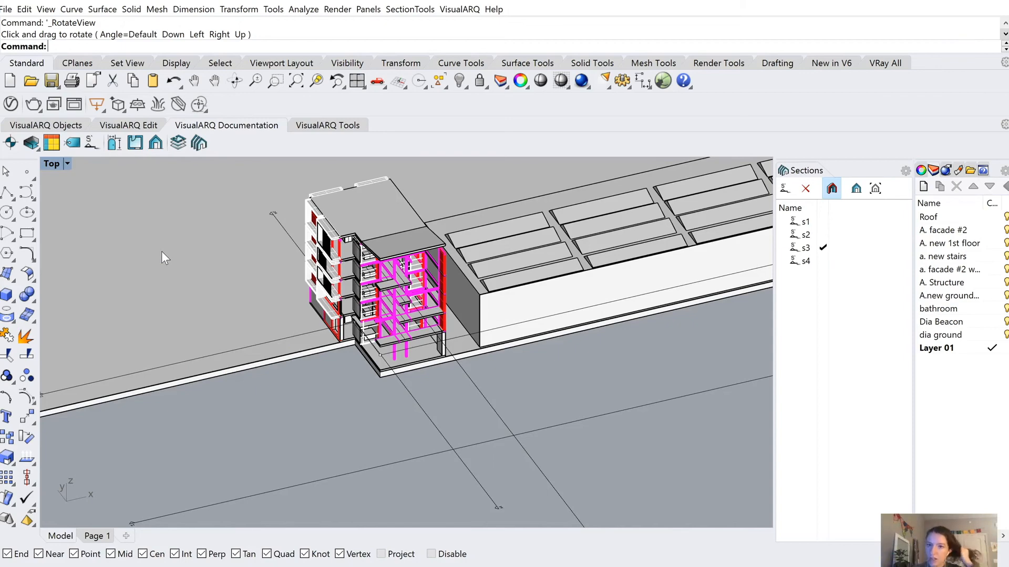
{"action": "scroll", "coordinate": [343, 296], "scroll_direction": "down", "scroll_amount": 2}
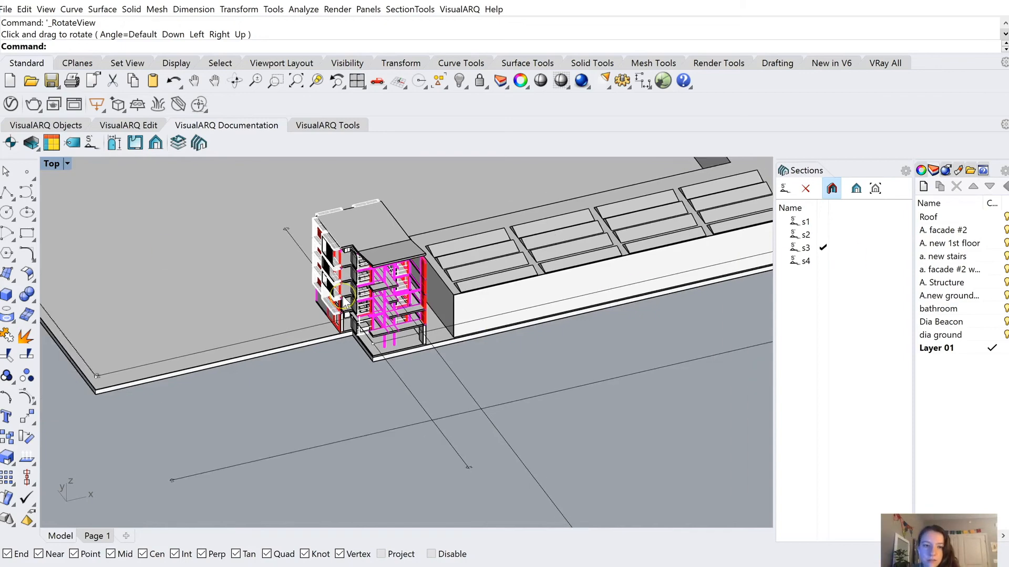
{"action": "scroll", "coordinate": [344, 301], "scroll_direction": "down", "scroll_amount": 5}
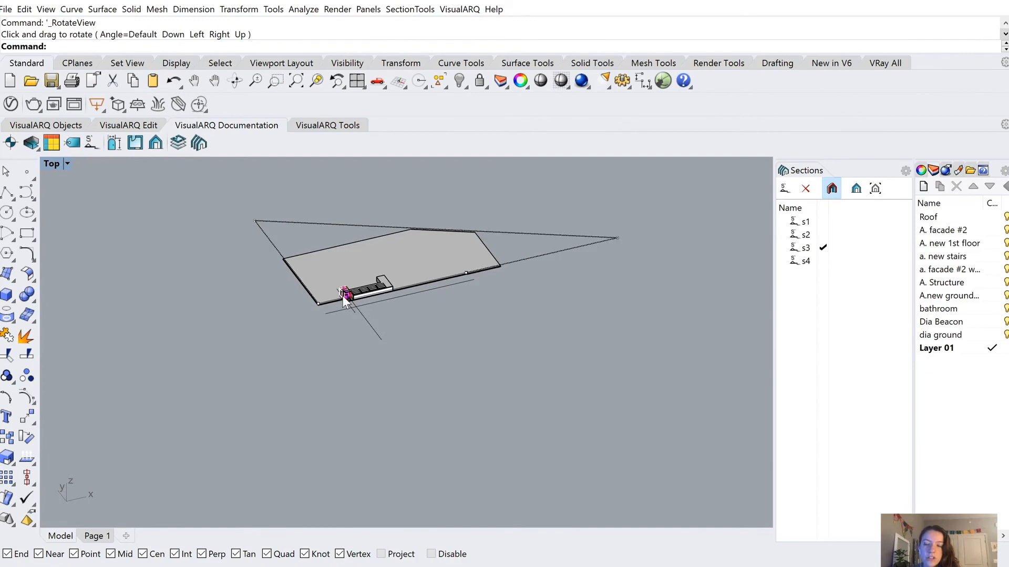
{"action": "scroll", "coordinate": [345, 300], "scroll_direction": "down", "scroll_amount": 2}
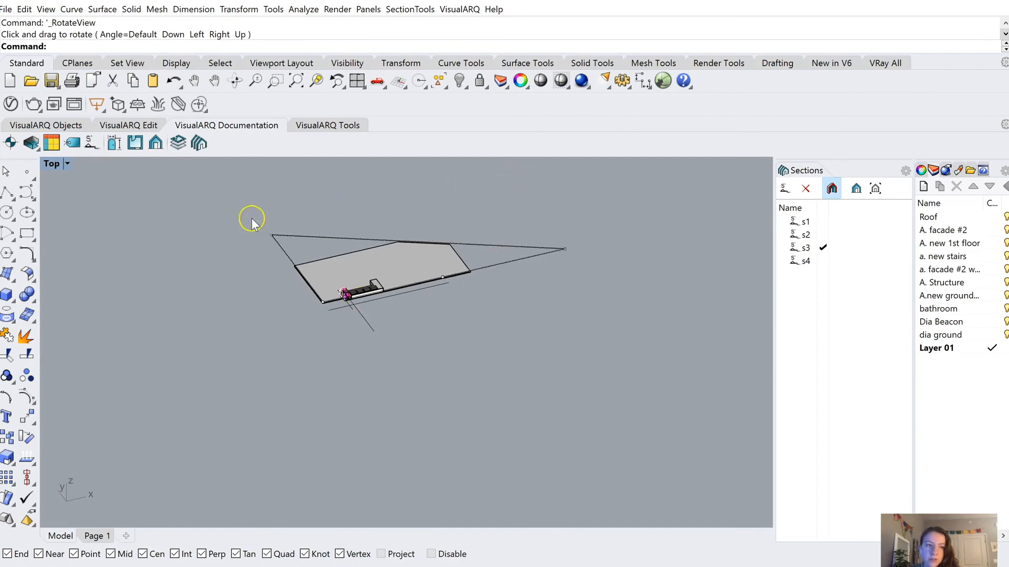
Step: Restore the default four-viewport layout with the Perspective view and no active sections
{"action": "left_click", "coordinate": [357, 81]}
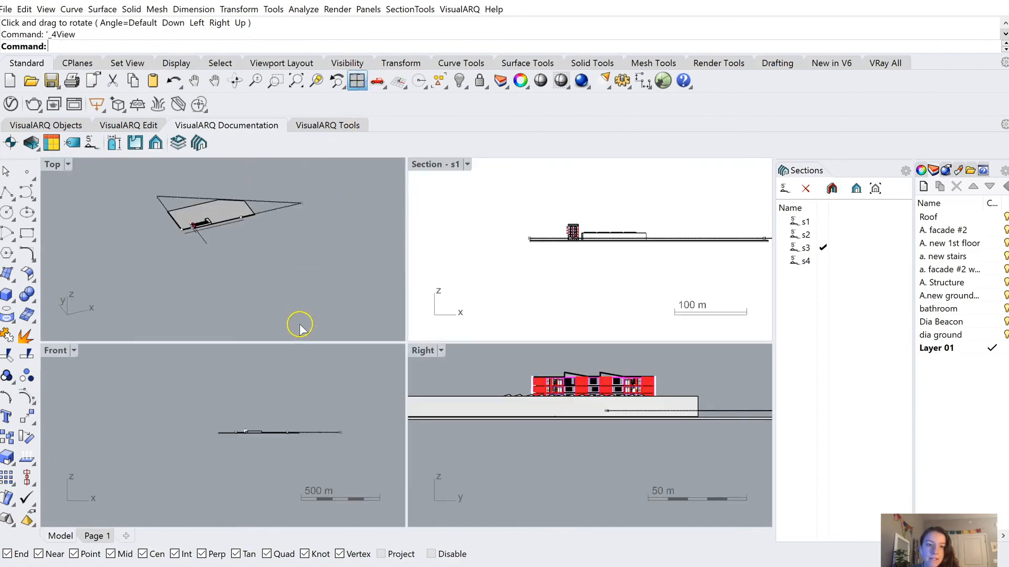
{"action": "left_click", "coordinate": [253, 282]}
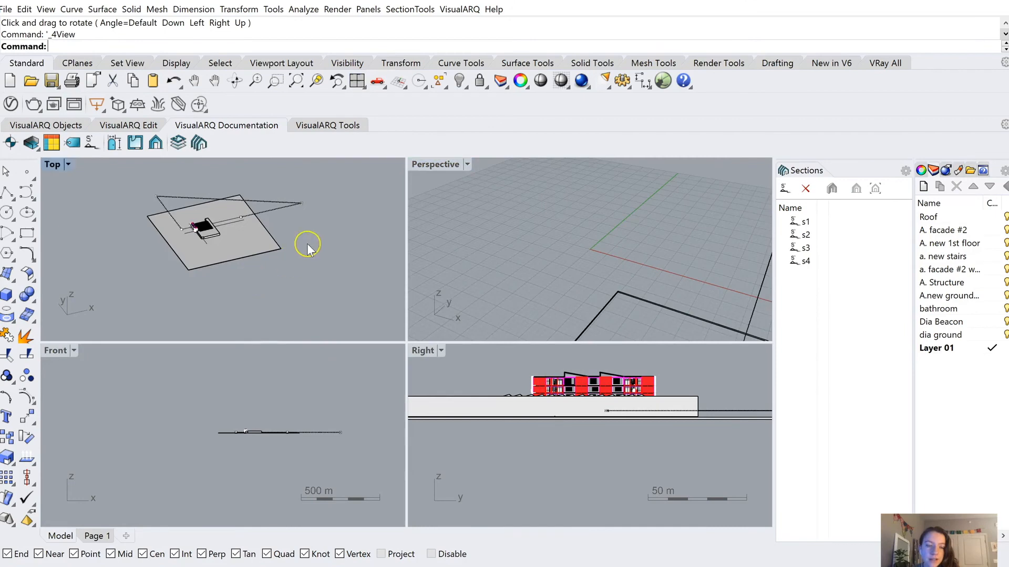
{"action": "scroll", "coordinate": [310, 221], "scroll_direction": "down", "scroll_amount": 2}
{"action": "scroll", "coordinate": [304, 214], "scroll_direction": "up", "scroll_amount": 2}
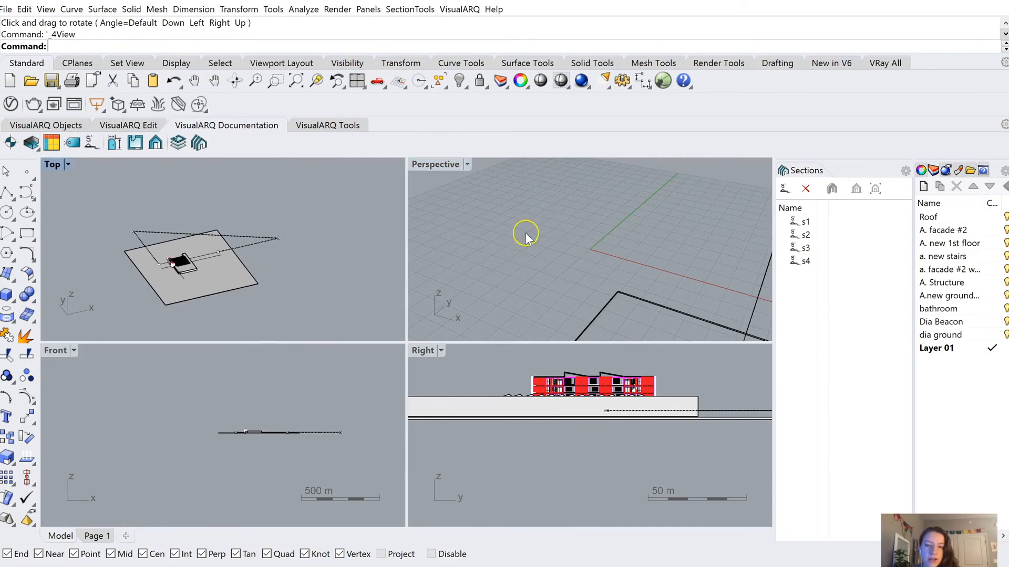
Step: Delete sections s1, s2, s3 and s4 from the model
{"action": "left_click", "coordinate": [794, 222]}
{"action": "left_click", "coordinate": [805, 189]}
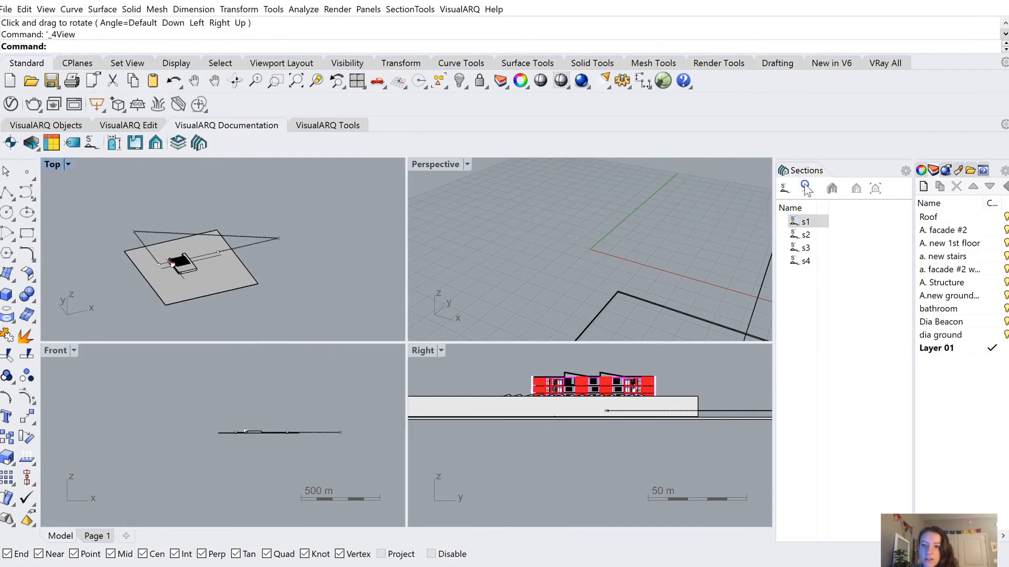
{"action": "left_click", "coordinate": [799, 221]}
{"action": "left_click", "coordinate": [806, 189]}
{"action": "left_click", "coordinate": [799, 221]}
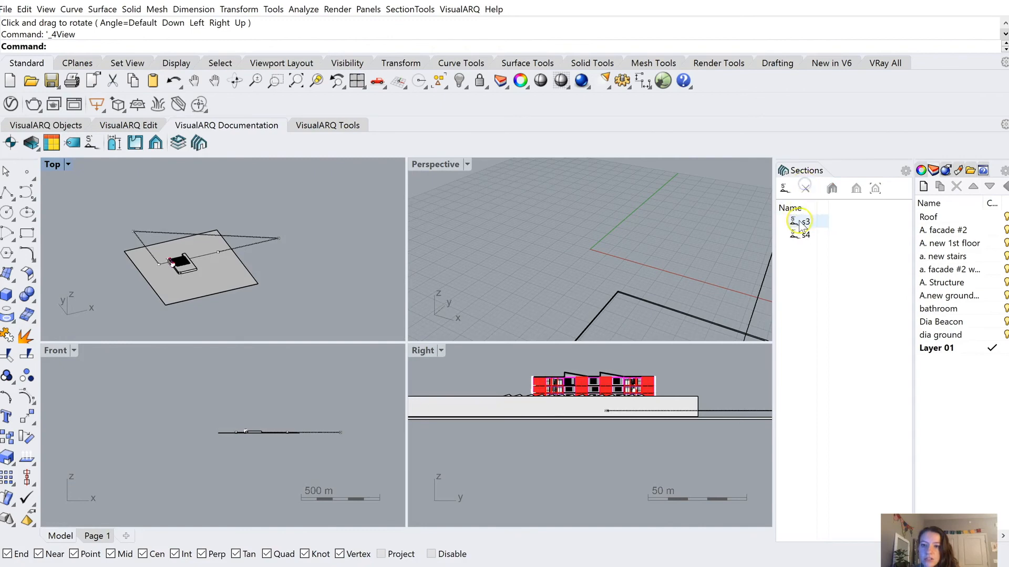
{"action": "left_click", "coordinate": [805, 188]}
{"action": "left_click", "coordinate": [800, 221]}
{"action": "left_click", "coordinate": [805, 189]}
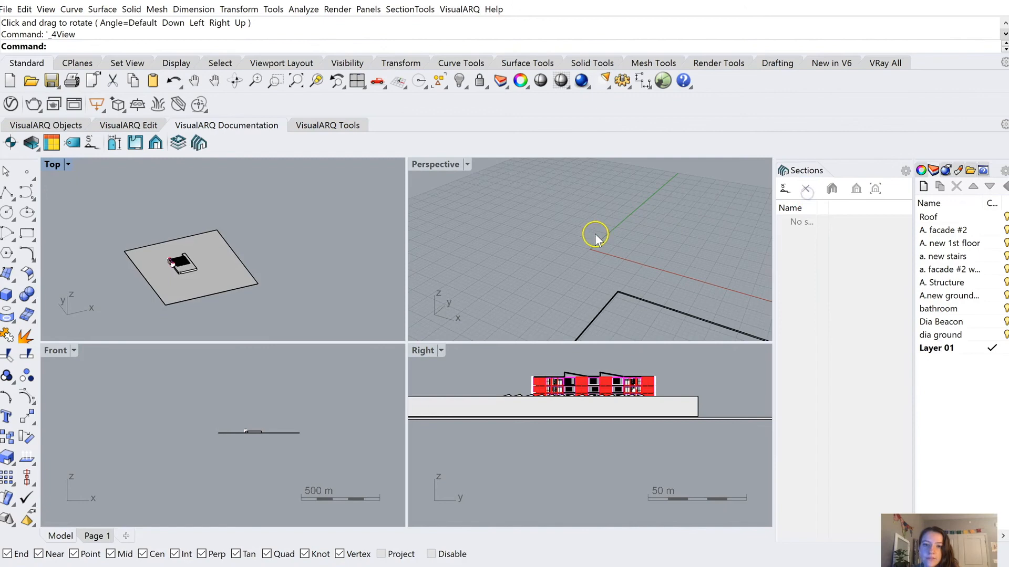
Step: Switch to Grasshopper to show the section and elevation views definition
{"action": "left_click", "coordinate": [661, 83]}
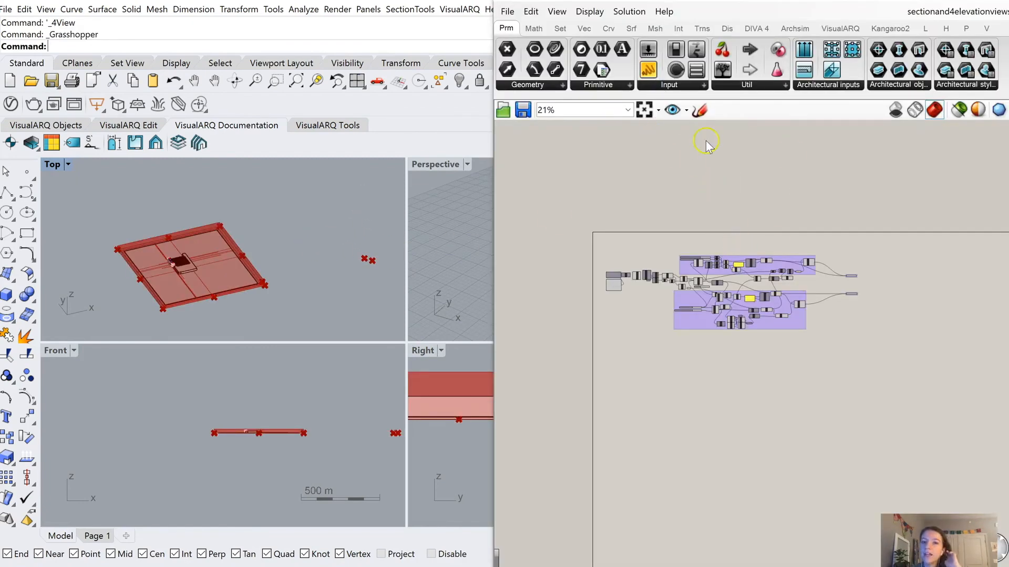
Step: Review the 4 Elevations and 2 Sections in 2D definition page on food4Rhino and return to Rhino and Grasshopper
{"action": "scroll", "coordinate": [654, 298], "scroll_direction": "up", "scroll_amount": 3}
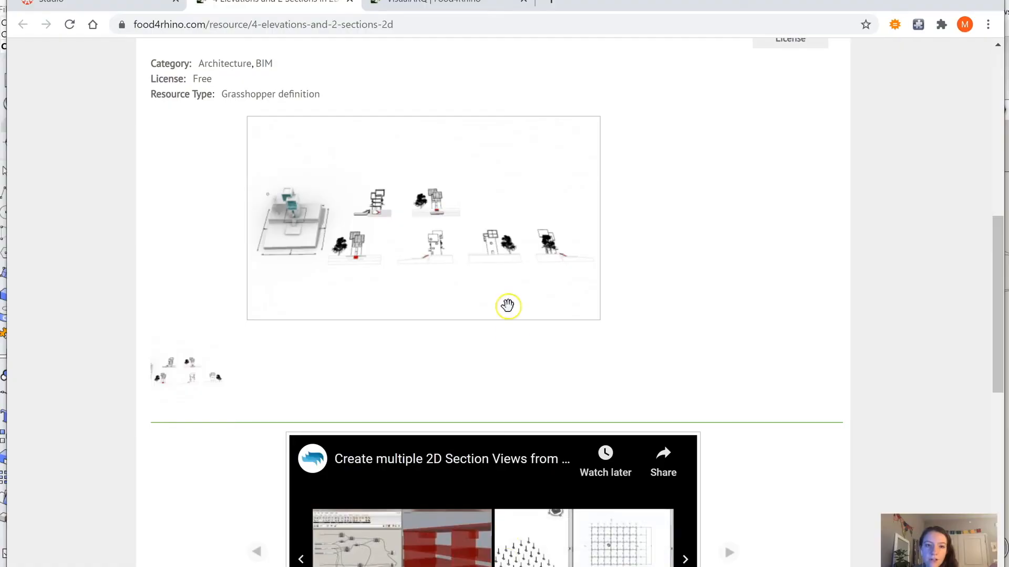
{"action": "scroll", "coordinate": [505, 294], "scroll_direction": "up", "scroll_amount": 10}
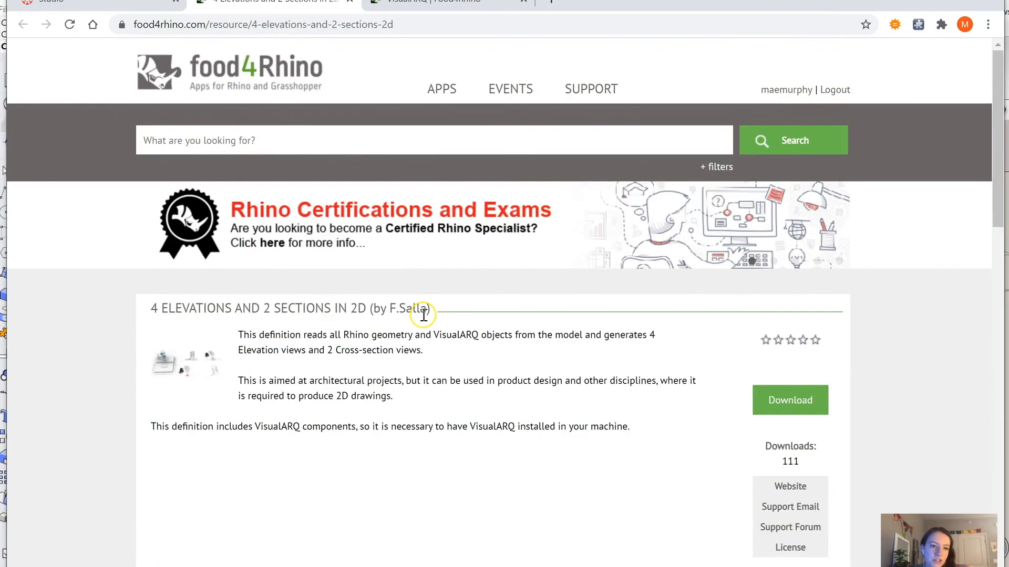
{"action": "left_click", "coordinate": [923, 2]}
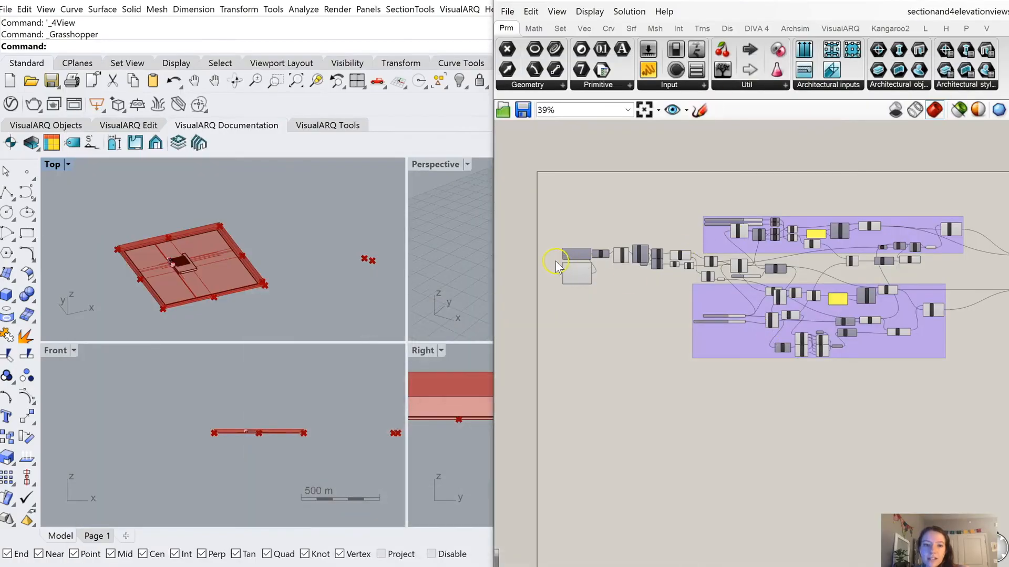
Step: Examine the Geometry Pipeline and VisualARQ Pipeline inputs and how they feed the Group and Bounding Box components
{"action": "scroll", "coordinate": [557, 265], "scroll_direction": "up", "scroll_amount": 7}
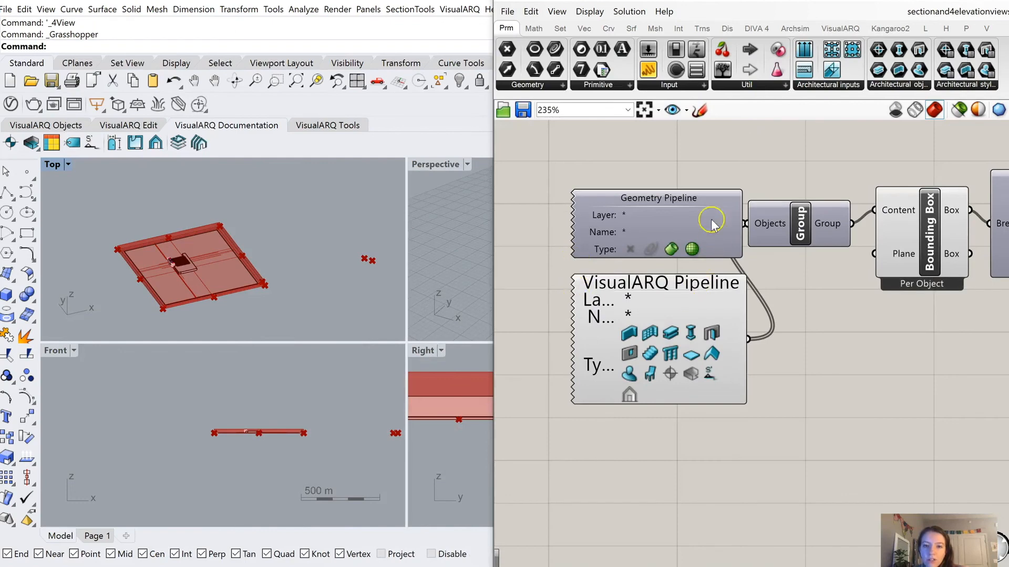
{"action": "scroll", "coordinate": [604, 246], "scroll_direction": "down", "scroll_amount": 7}
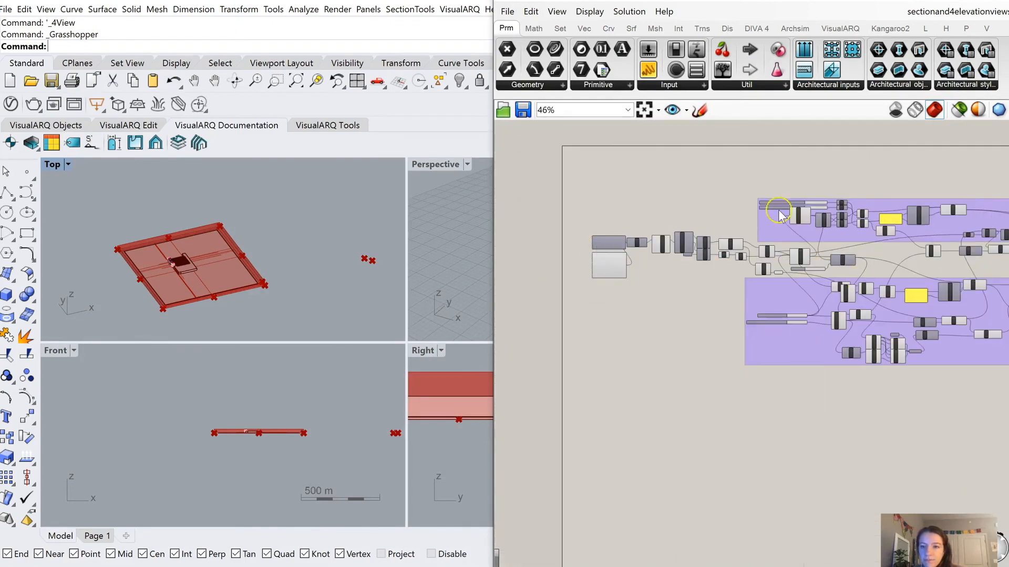
{"action": "scroll", "coordinate": [656, 221], "scroll_direction": "down", "scroll_amount": 2}
{"action": "scroll", "coordinate": [647, 235], "scroll_direction": "up", "scroll_amount": 5}
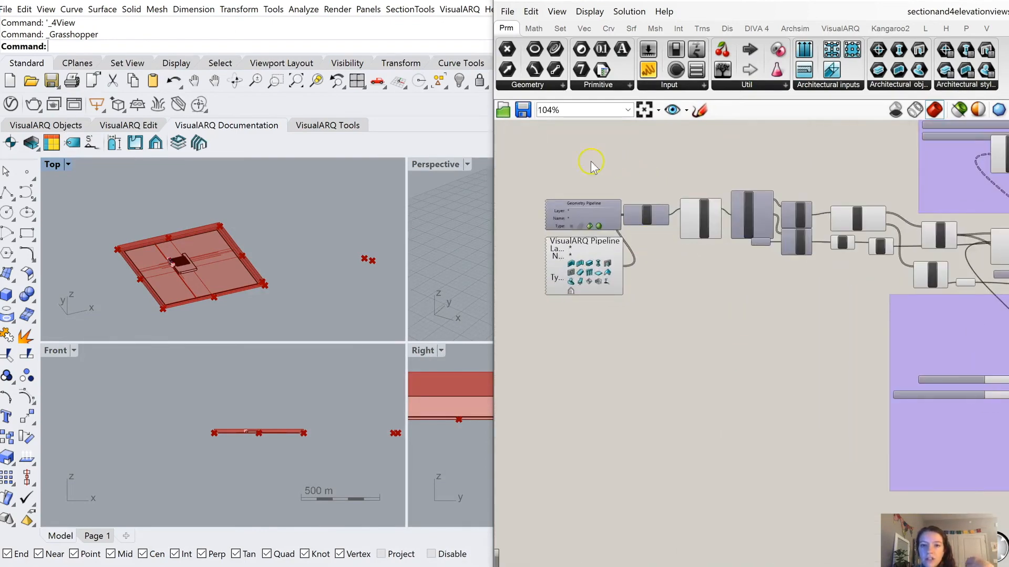
{"action": "scroll", "coordinate": [706, 215], "scroll_direction": "up", "scroll_amount": 5}
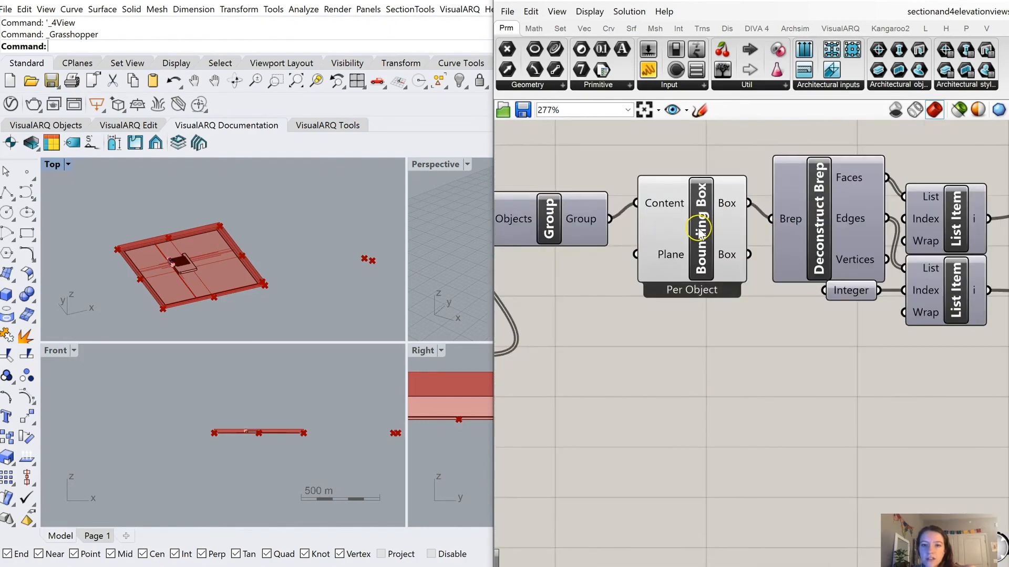
Step: Select the Bounding Box component to highlight its extent around the model and inspect it in the Top viewport
{"action": "left_click", "coordinate": [693, 226]}
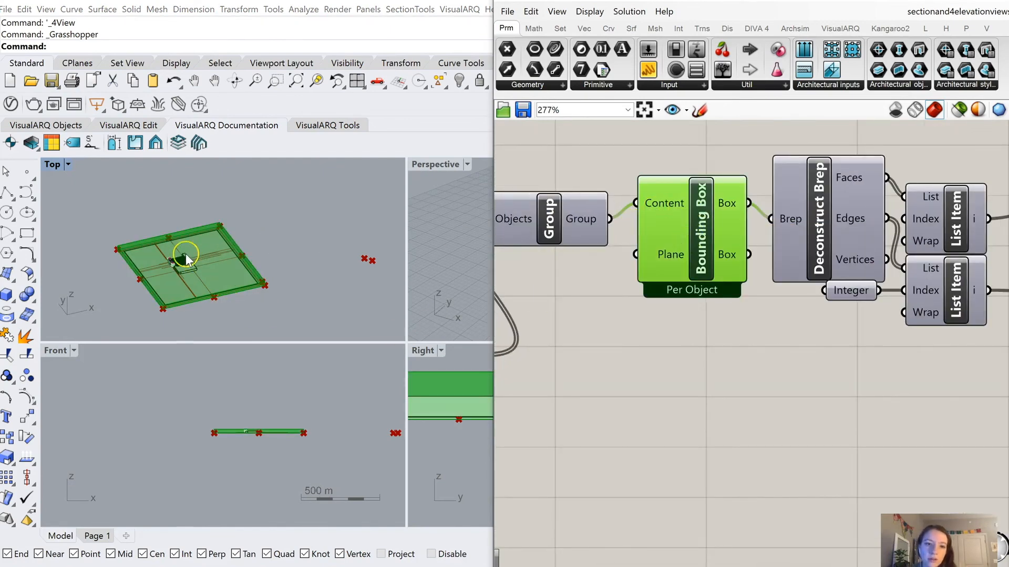
{"action": "scroll", "coordinate": [174, 281], "scroll_direction": "up", "scroll_amount": 4}
{"action": "scroll", "coordinate": [176, 247], "scroll_direction": "up", "scroll_amount": 2}
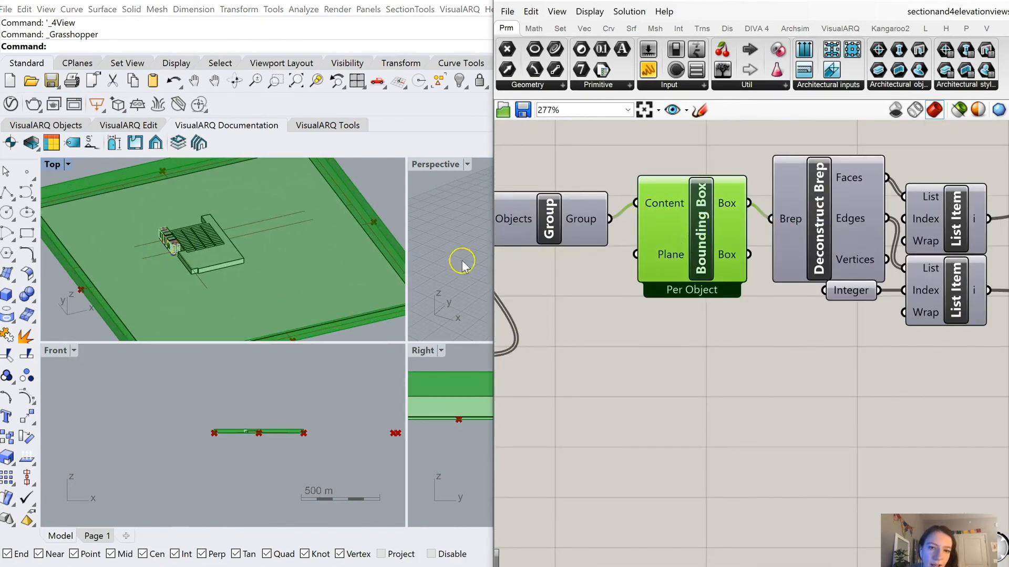
{"action": "scroll", "coordinate": [674, 268], "scroll_direction": "down", "scroll_amount": 4}
{"action": "scroll", "coordinate": [674, 268], "scroll_direction": "down", "scroll_amount": 1}
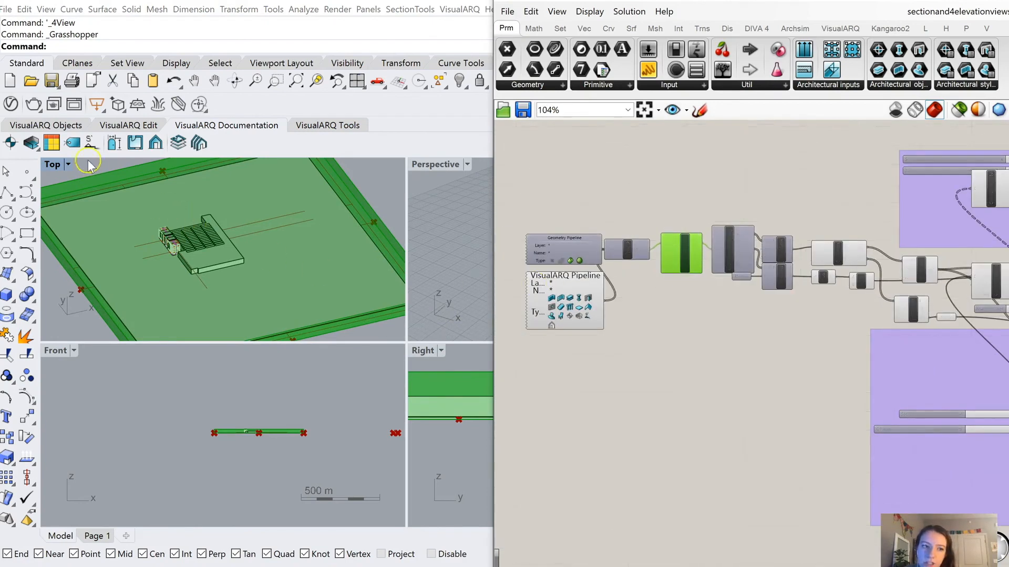
Step: Reset the obliquely rotated Top viewport to the Top view and frame the building within its bounding box
{"action": "left_click", "coordinate": [67, 164]}
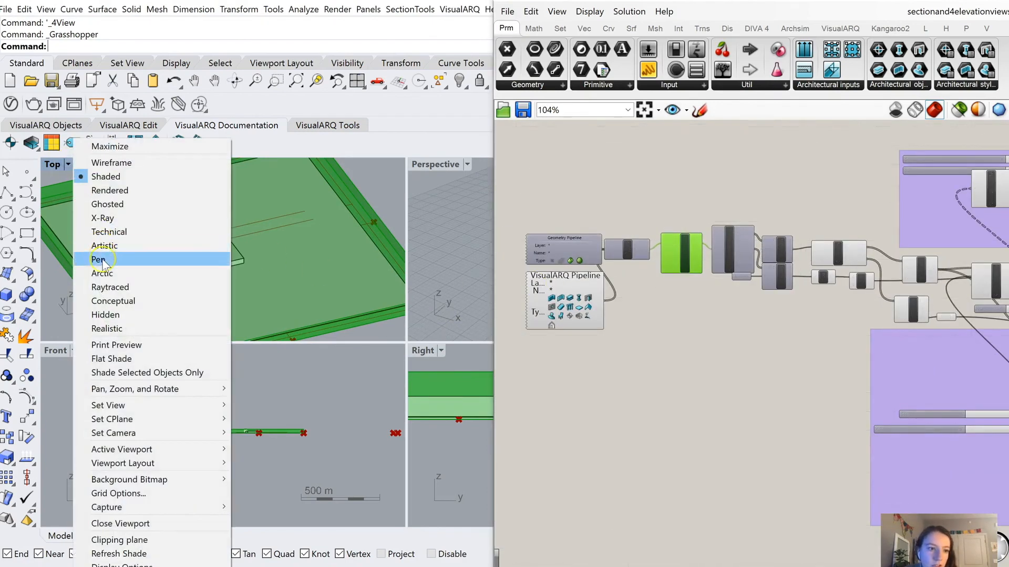
{"action": "mouse_move", "coordinate": [147, 406]}
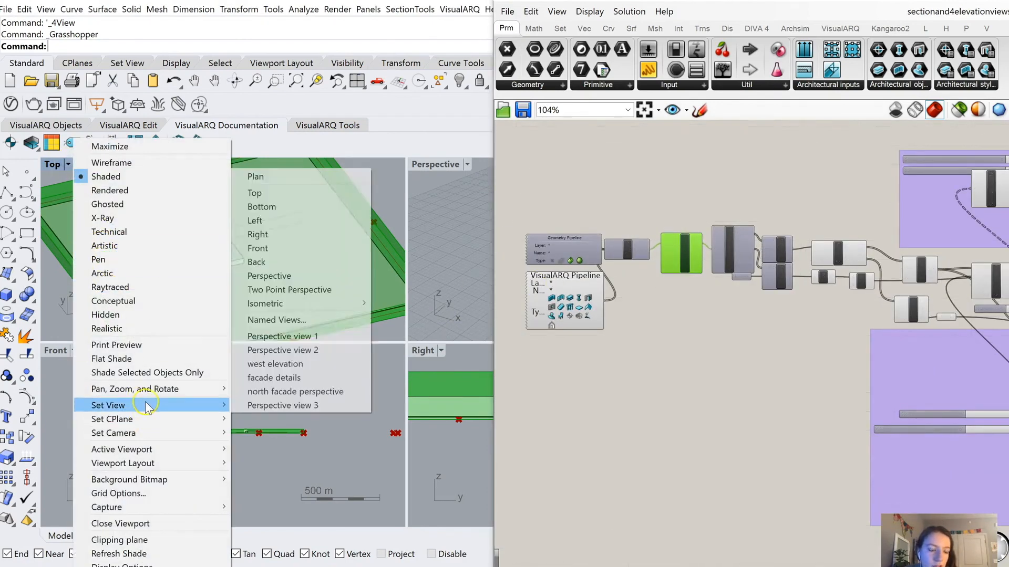
{"action": "left_click", "coordinate": [304, 192]}
{"action": "scroll", "coordinate": [213, 226], "scroll_direction": "down", "scroll_amount": 5}
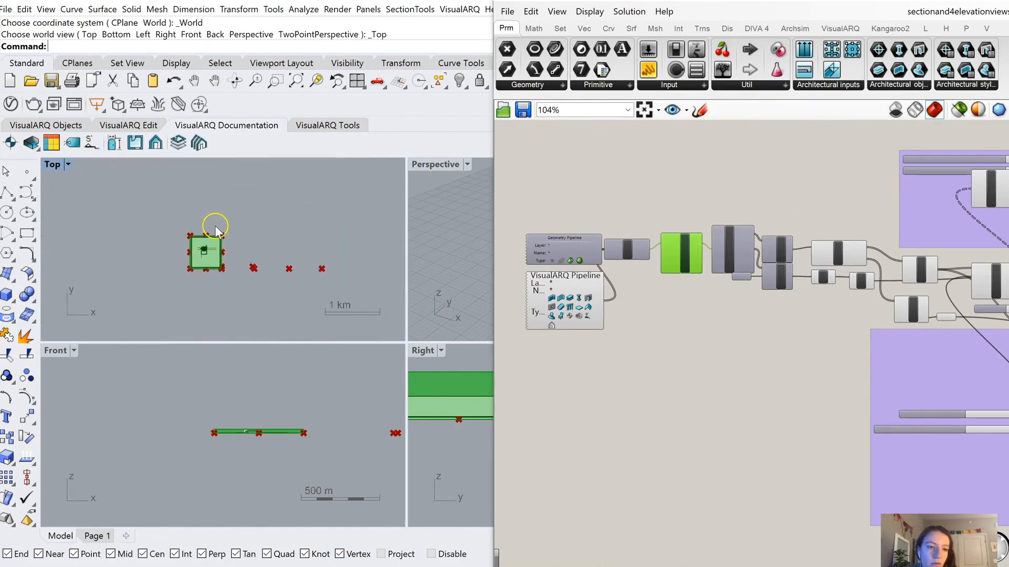
{"action": "scroll", "coordinate": [204, 247], "scroll_direction": "up", "scroll_amount": 2}
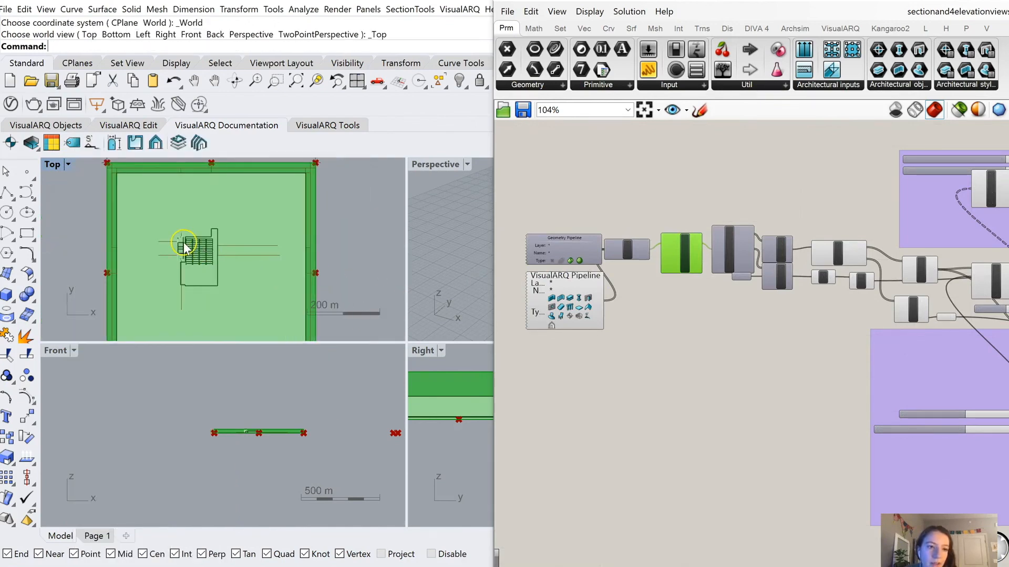
{"action": "scroll", "coordinate": [187, 257], "scroll_direction": "down", "scroll_amount": 3}
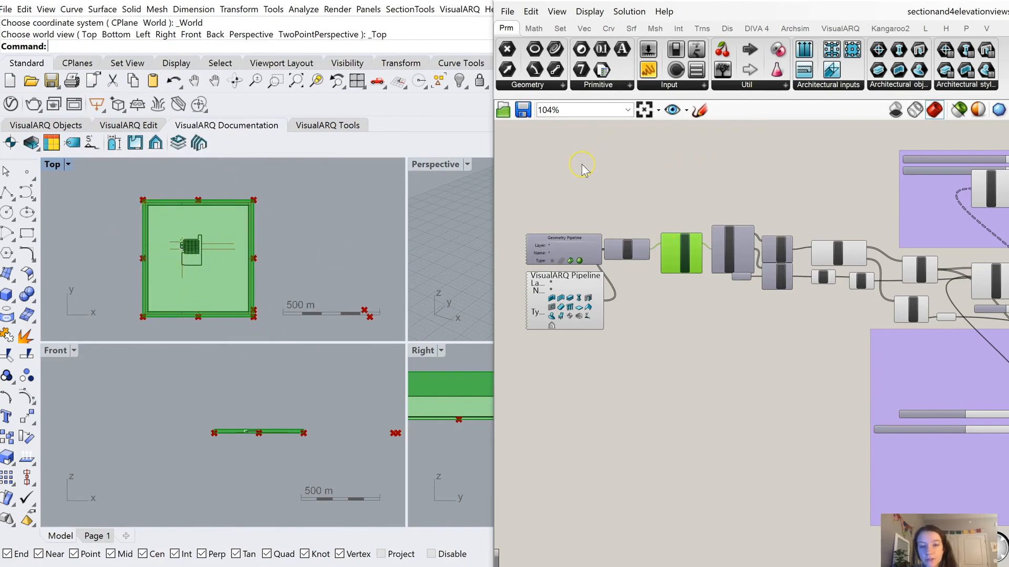
Step: Check which object types the VisualARQ Pipeline includes, and highlight the Bounding Box component's extent again
{"action": "left_click", "coordinate": [564, 325]}
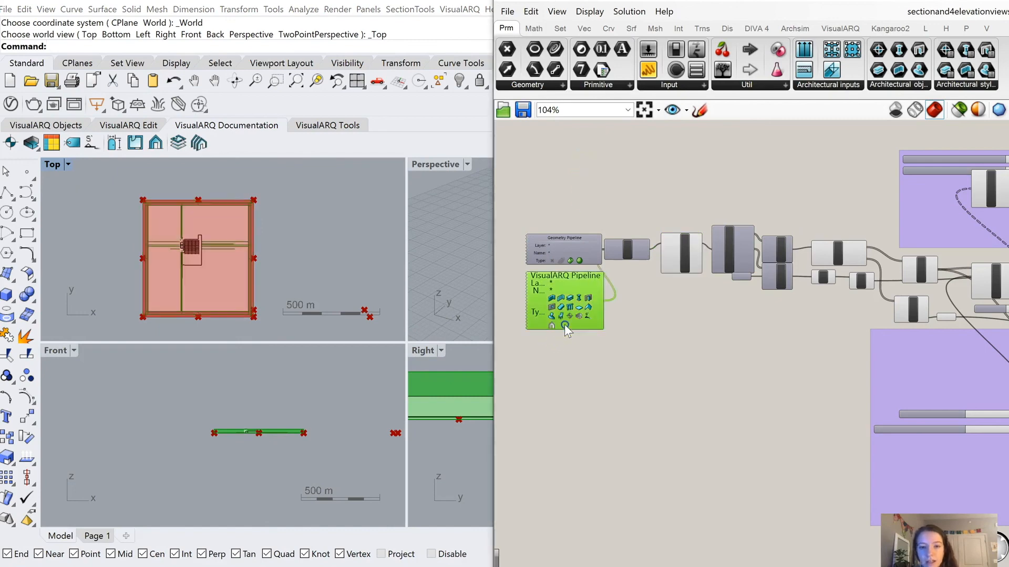
{"action": "right_click", "coordinate": [564, 323]}
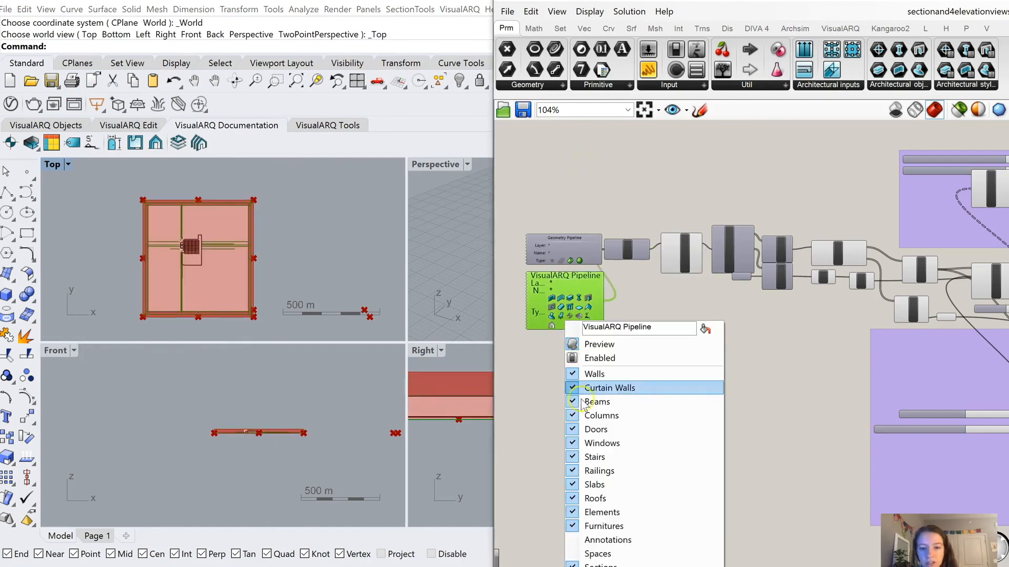
{"action": "left_click", "coordinate": [655, 300]}
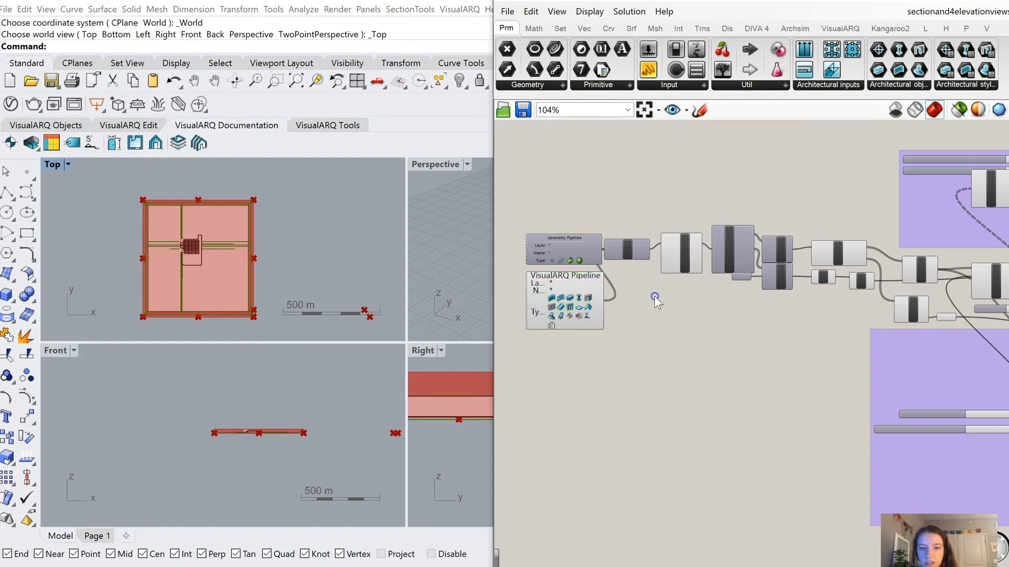
{"action": "left_click", "coordinate": [680, 250]}
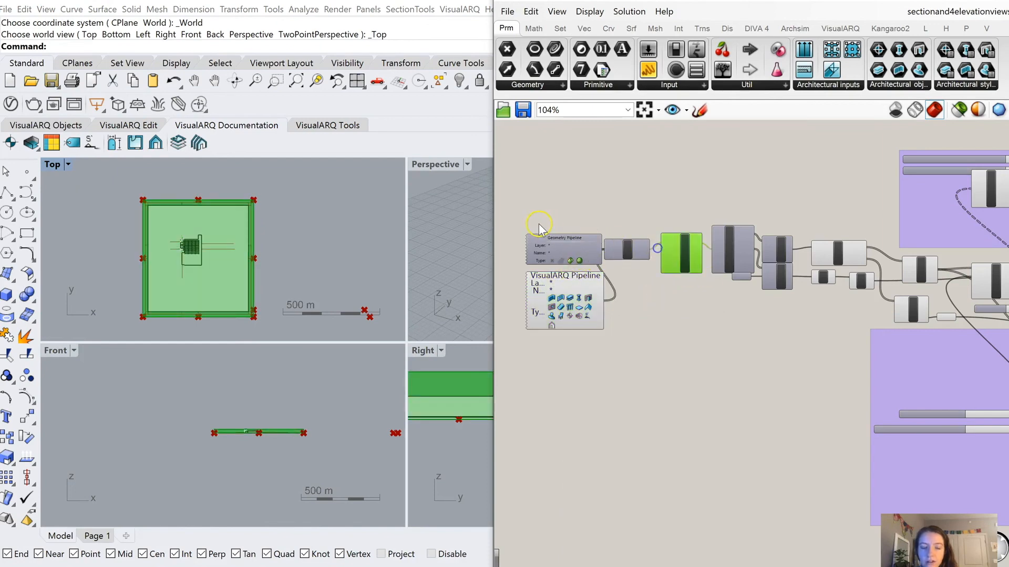
Step: Examine the section and elevation groups and their Sections + Section Views and Sections + Elevation Views outputs
{"action": "scroll", "coordinate": [539, 227], "scroll_direction": "down", "scroll_amount": 5}
{"action": "scroll", "coordinate": [852, 243], "scroll_direction": "up", "scroll_amount": 5}
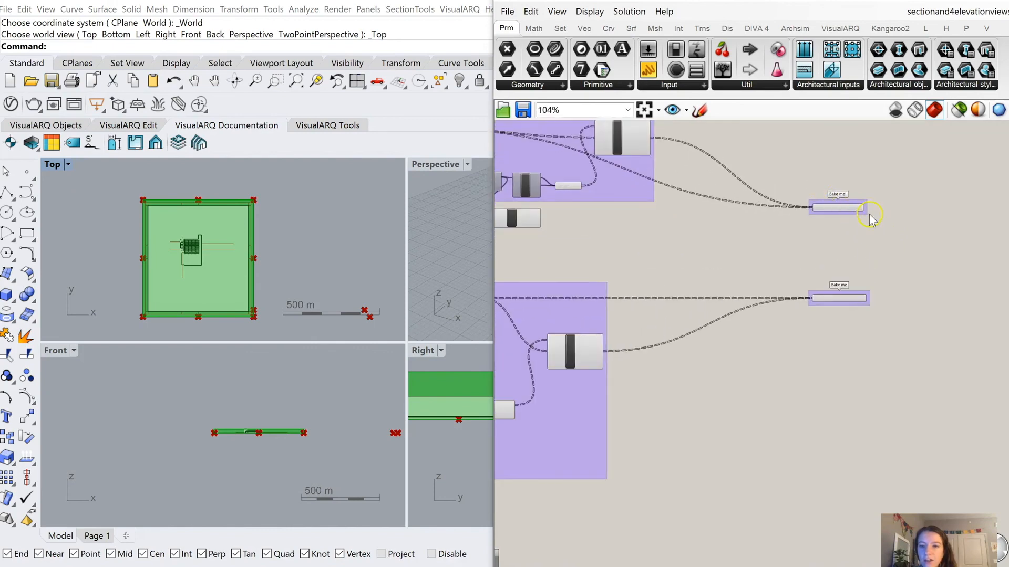
{"action": "scroll", "coordinate": [870, 218], "scroll_direction": "up", "scroll_amount": 3}
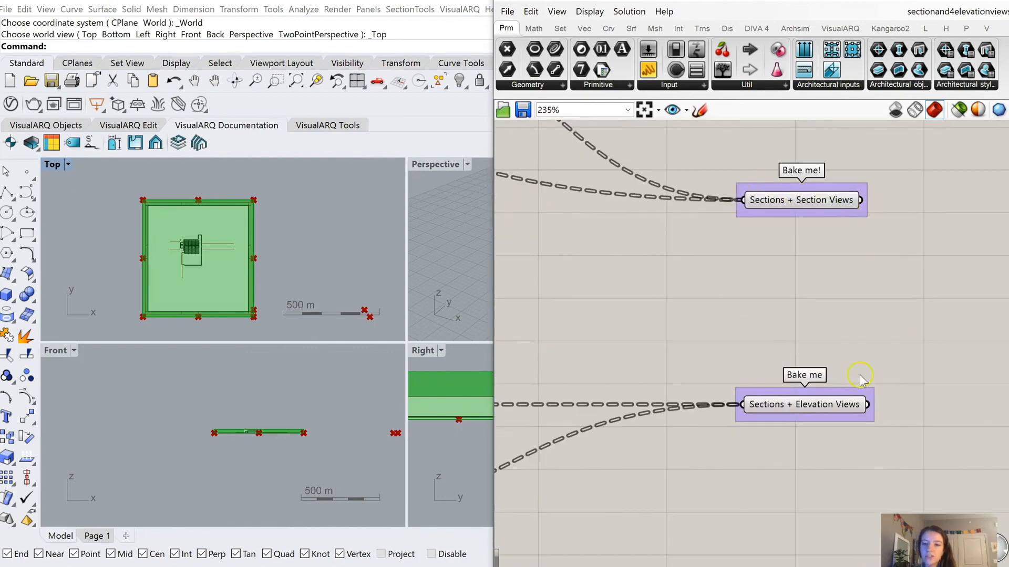
{"action": "scroll", "coordinate": [936, 295], "scroll_direction": "down", "scroll_amount": 5}
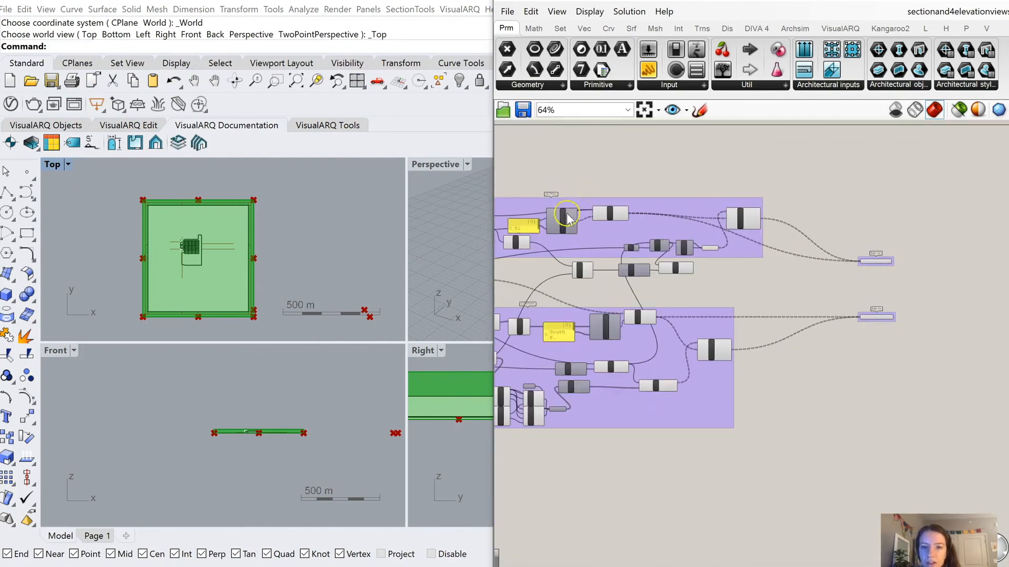
{"action": "scroll", "coordinate": [567, 218], "scroll_direction": "up", "scroll_amount": 3}
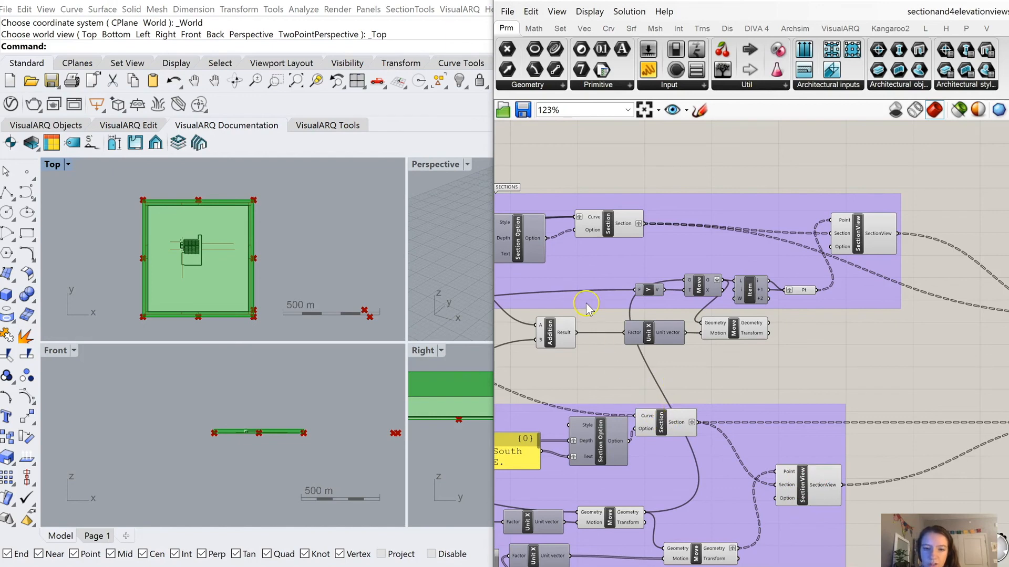
{"action": "scroll", "coordinate": [585, 302], "scroll_direction": "down", "scroll_amount": 2}
{"action": "scroll", "coordinate": [955, 331], "scroll_direction": "up", "scroll_amount": 3}
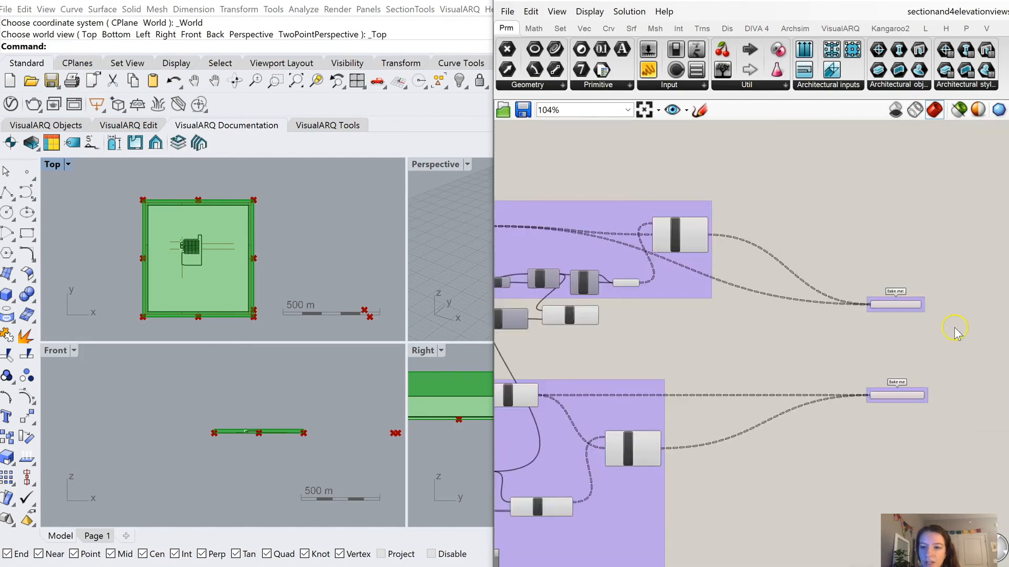
Step: Bake the Sections + Section Views and Sections + Elevation Views outputs together into the Rhino model
{"action": "scroll", "coordinate": [160, 268], "scroll_direction": "down", "scroll_amount": 4}
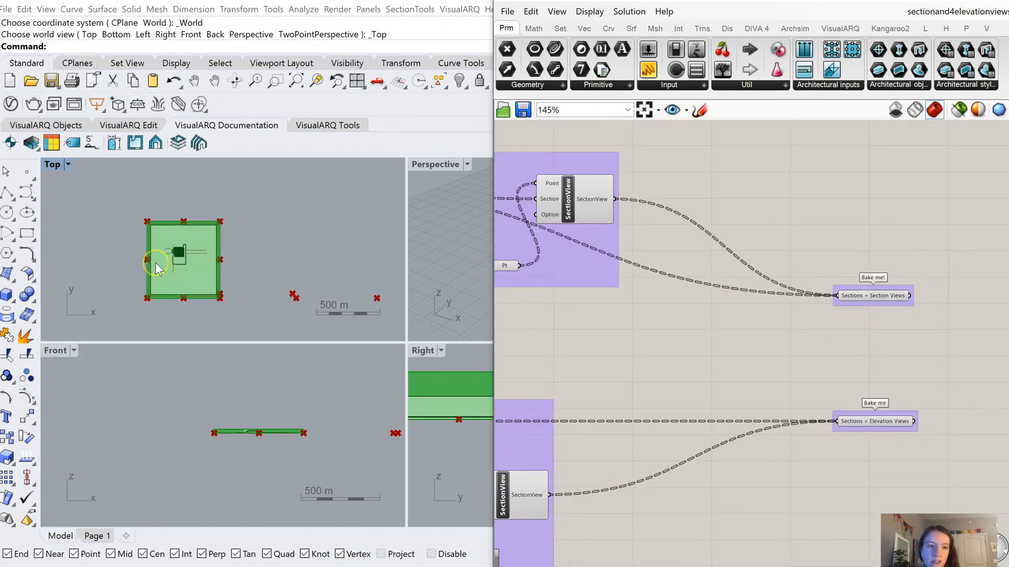
{"action": "scroll", "coordinate": [875, 307], "scroll_direction": "up", "scroll_amount": 2}
{"action": "left_click", "coordinate": [886, 292]}
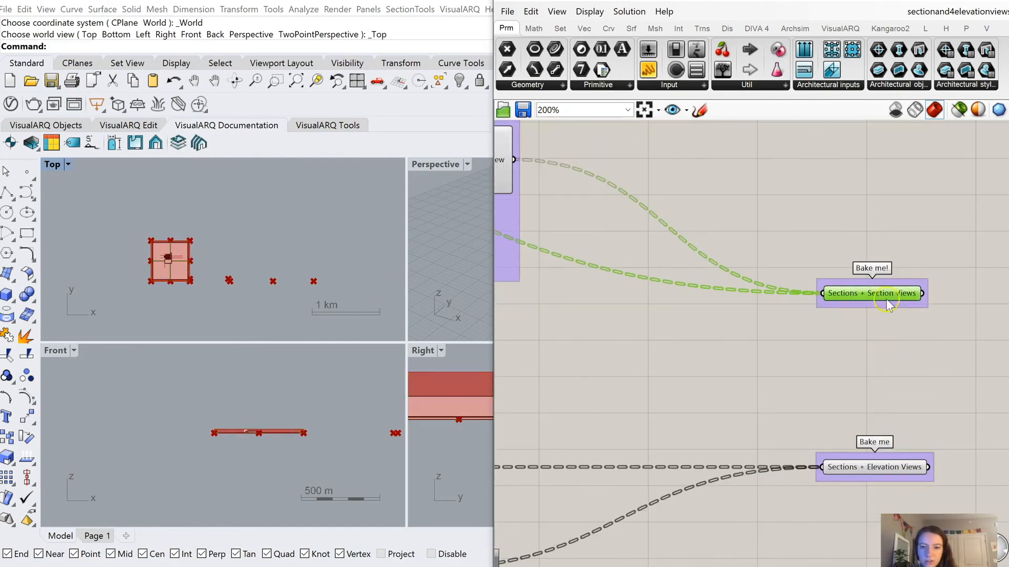
{"action": "left_click", "coordinate": [876, 466], "text": "shift"}
{"action": "right_click", "coordinate": [863, 393]}
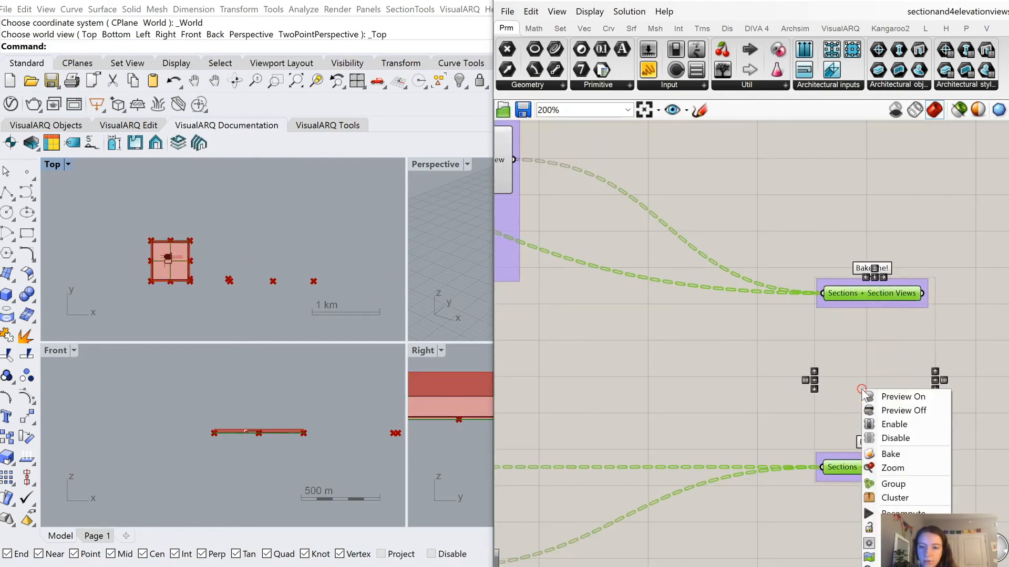
{"action": "left_click", "coordinate": [889, 452]}
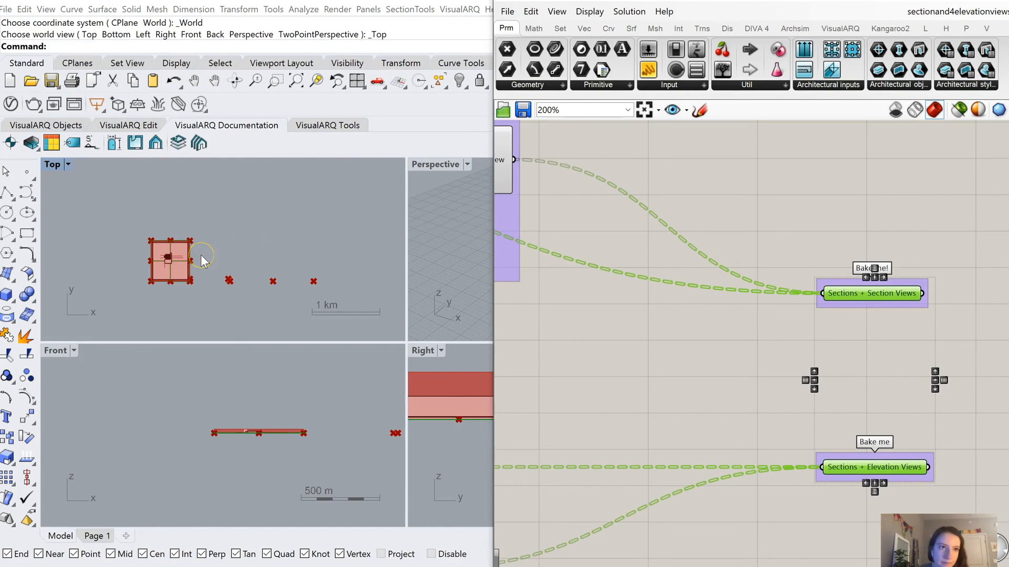
Step: Examine the baked 2D section and elevation drawings beside the model and maximize the Top viewport
{"action": "scroll", "coordinate": [231, 265], "scroll_direction": "down", "scroll_amount": 3}
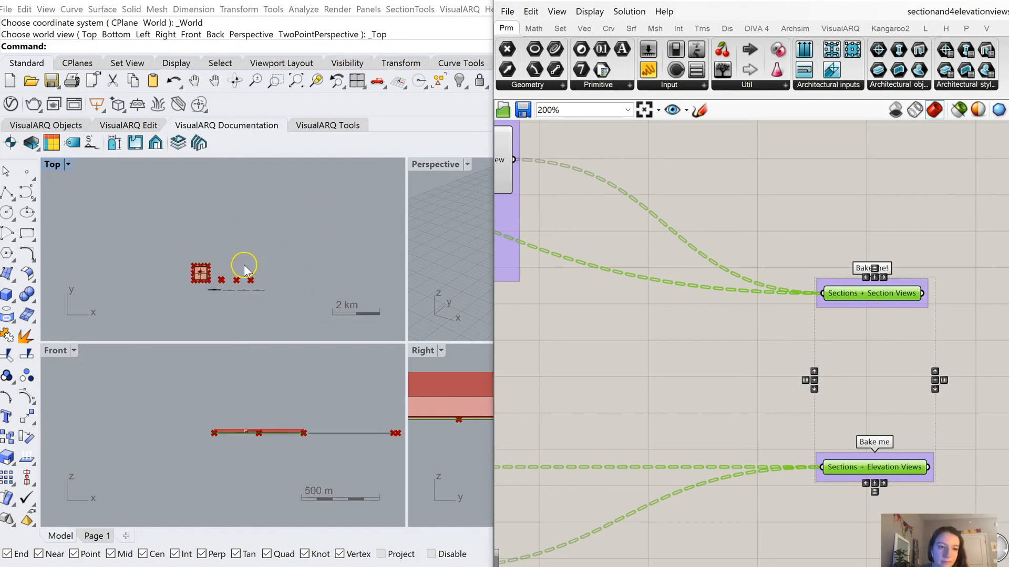
{"action": "scroll", "coordinate": [221, 296], "scroll_direction": "up", "scroll_amount": 8}
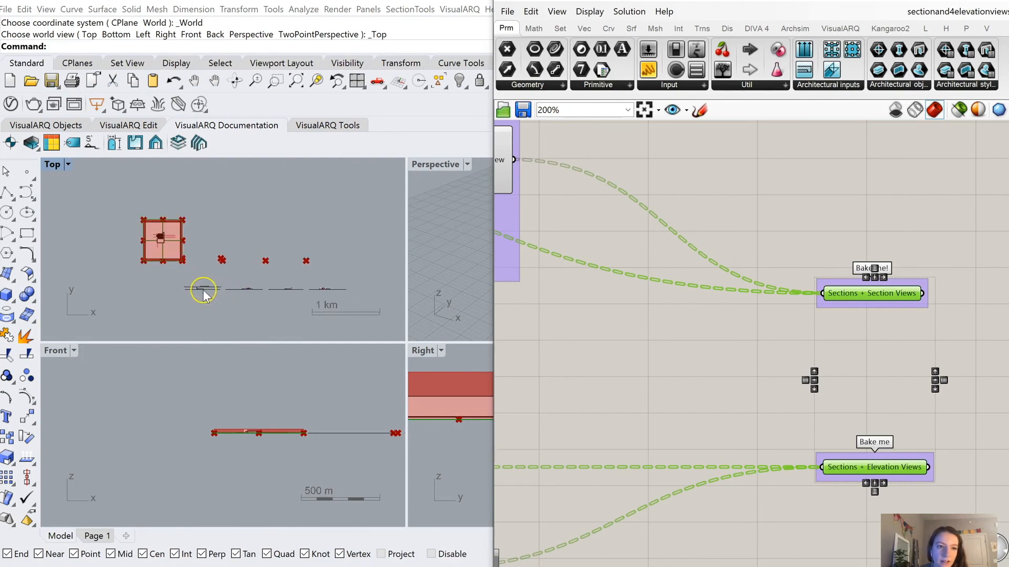
{"action": "scroll", "coordinate": [199, 294], "scroll_direction": "up", "scroll_amount": 5}
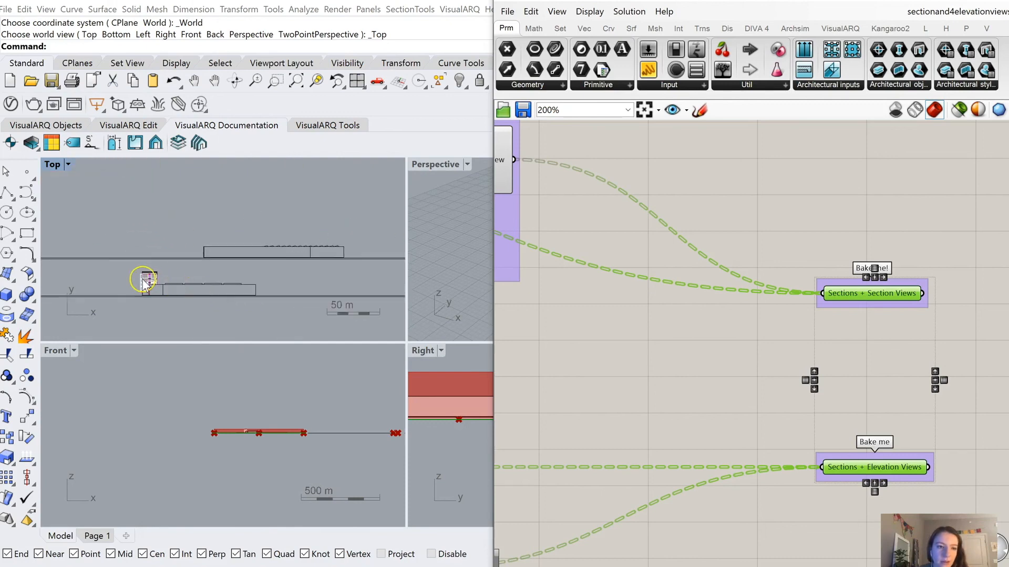
{"action": "scroll", "coordinate": [169, 288], "scroll_direction": "down", "scroll_amount": 2}
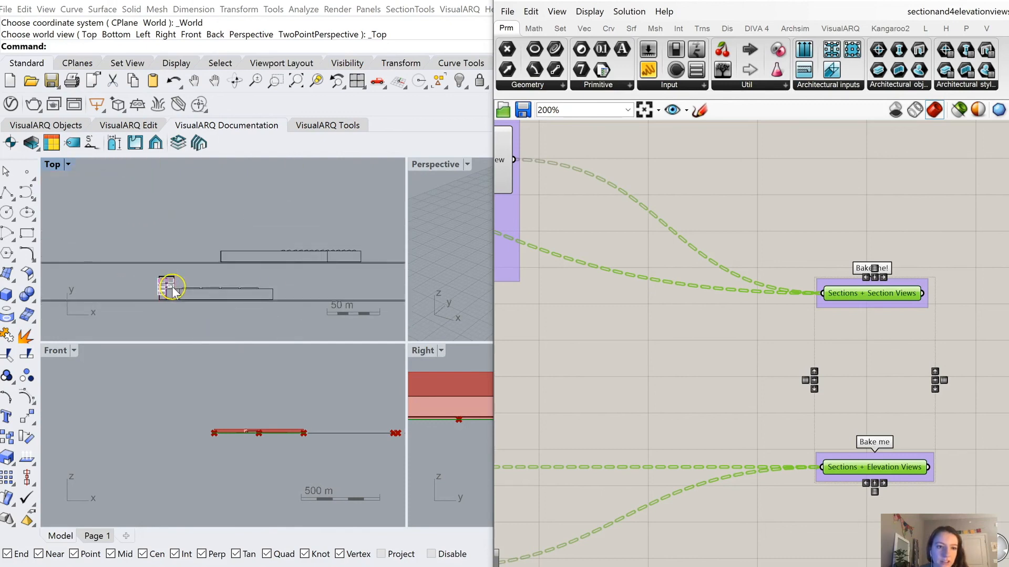
{"action": "scroll", "coordinate": [118, 252], "scroll_direction": "down", "scroll_amount": 6}
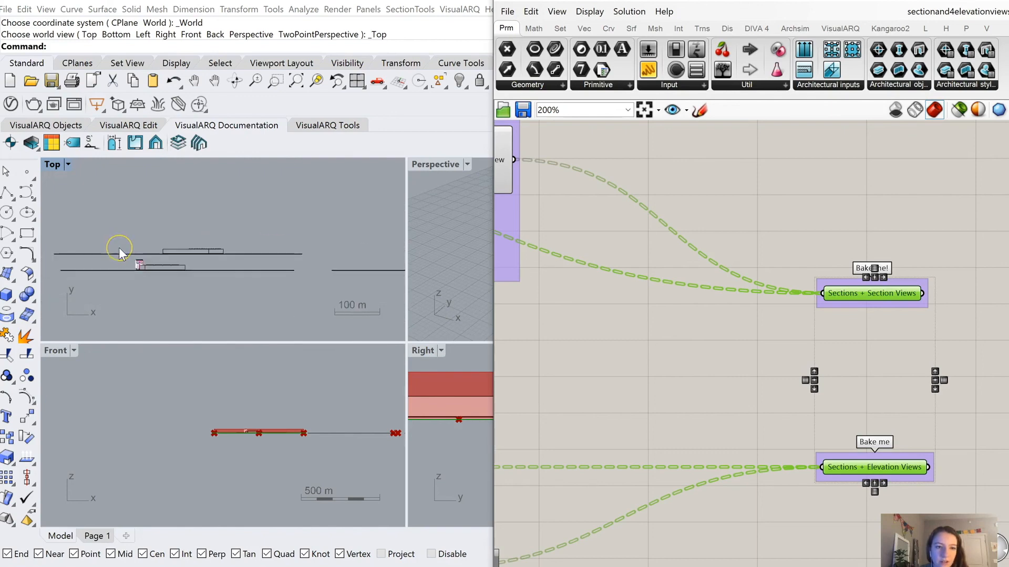
{"action": "scroll", "coordinate": [289, 253], "scroll_direction": "up", "scroll_amount": 5}
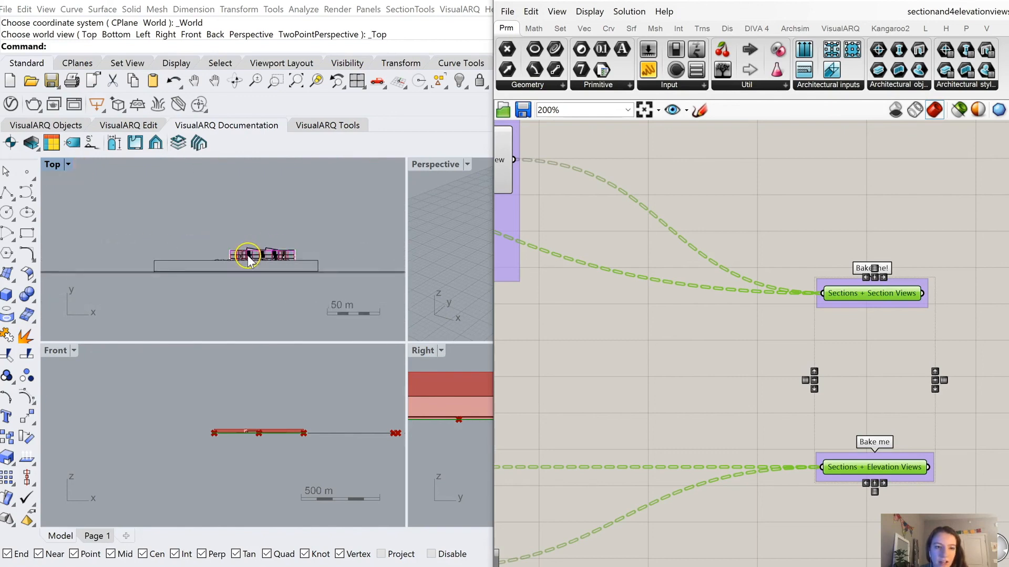
{"action": "double_click", "coordinate": [53, 164]}
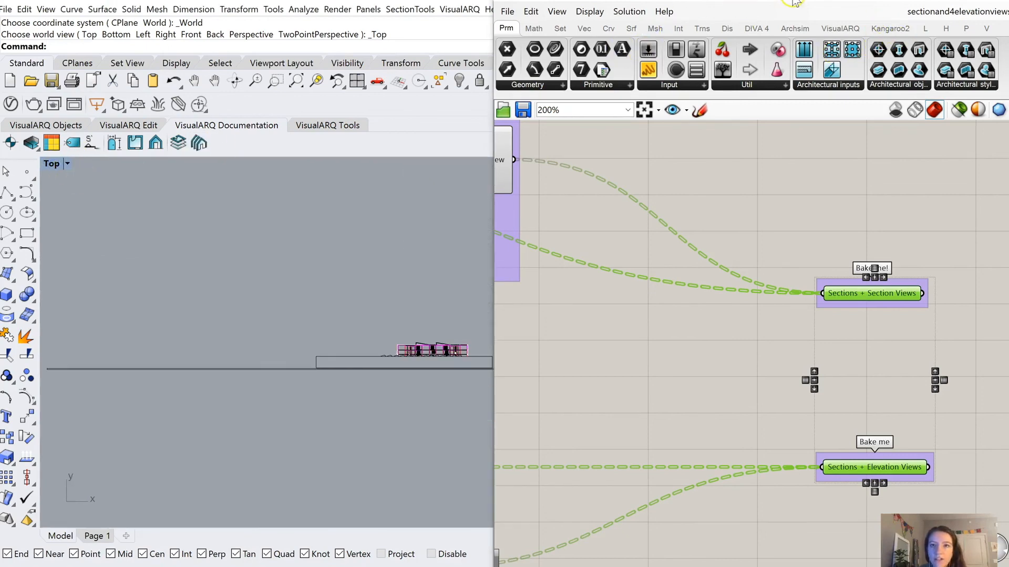
Step: Minimize the Grasshopper window and examine the baked 2D section and elevation drawings one by one in Rhino's Top viewport
{"action": "left_click", "coordinate": [924, 1]}
{"action": "scroll", "coordinate": [425, 359], "scroll_direction": "up", "scroll_amount": 3}
{"action": "scroll", "coordinate": [425, 359], "scroll_direction": "up", "scroll_amount": 3}
{"action": "scroll", "coordinate": [308, 342], "scroll_direction": "down", "scroll_amount": 8}
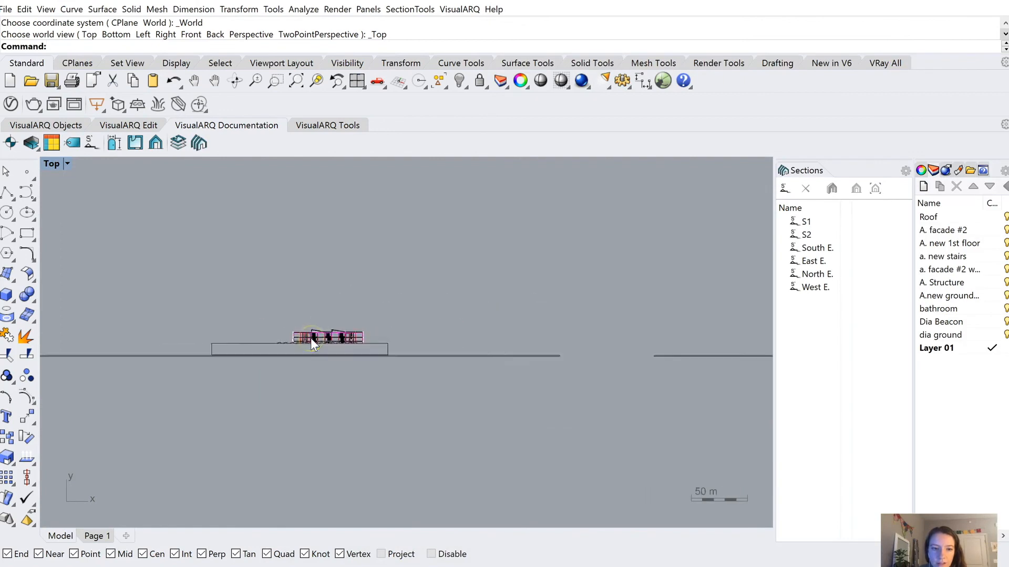
{"action": "scroll", "coordinate": [628, 339], "scroll_direction": "up", "scroll_amount": 8}
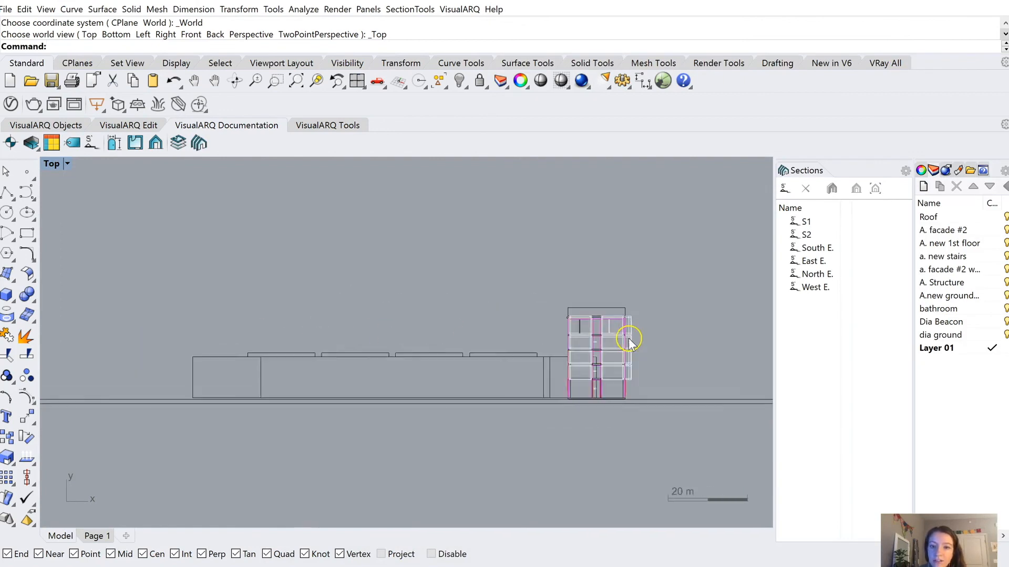
{"action": "scroll", "coordinate": [304, 333], "scroll_direction": "down", "scroll_amount": 6}
{"action": "scroll", "coordinate": [570, 336], "scroll_direction": "up", "scroll_amount": 3}
{"action": "scroll", "coordinate": [564, 328], "scroll_direction": "up", "scroll_amount": 4}
{"action": "scroll", "coordinate": [563, 327], "scroll_direction": "down", "scroll_amount": 3}
{"action": "scroll", "coordinate": [463, 338], "scroll_direction": "up", "scroll_amount": 3}
{"action": "scroll", "coordinate": [462, 339], "scroll_direction": "up", "scroll_amount": 4}
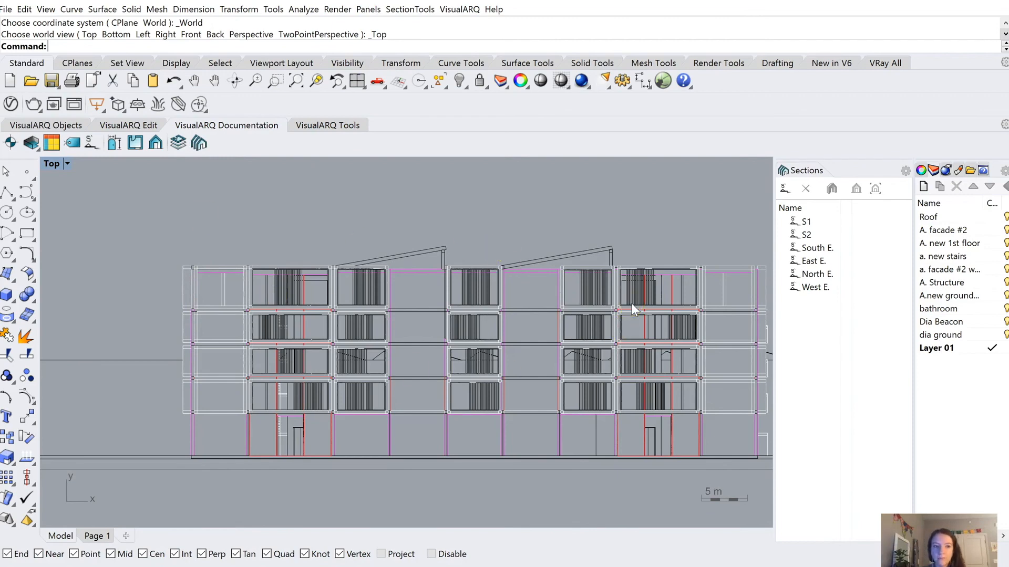
Step: Examine the overall layout of the baked drawings relative to the building plan inside the red bounding square
{"action": "scroll", "coordinate": [532, 299], "scroll_direction": "down", "scroll_amount": 8}
{"action": "scroll", "coordinate": [532, 298], "scroll_direction": "down", "scroll_amount": 8}
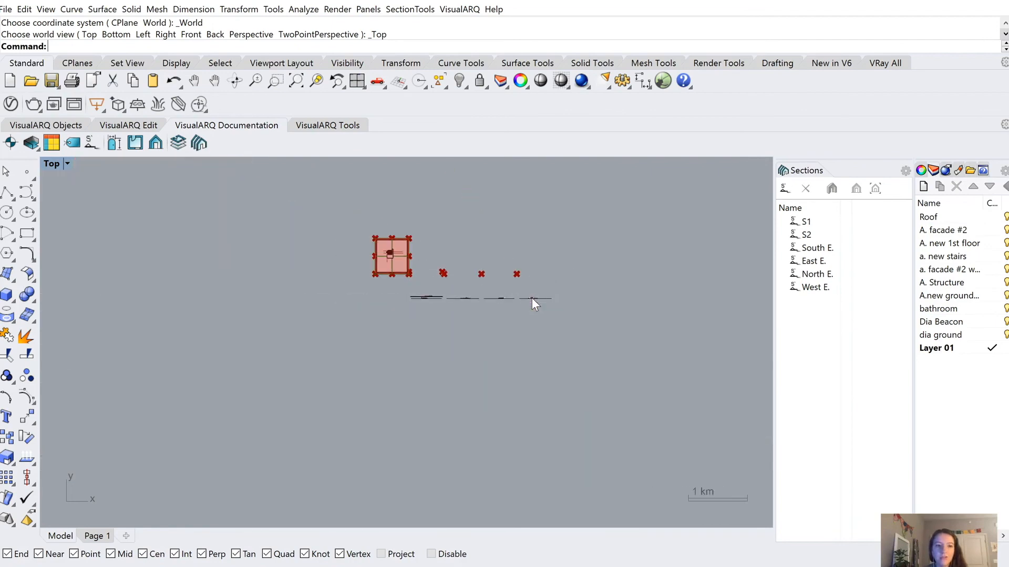
{"action": "scroll", "coordinate": [413, 248], "scroll_direction": "up", "scroll_amount": 3}
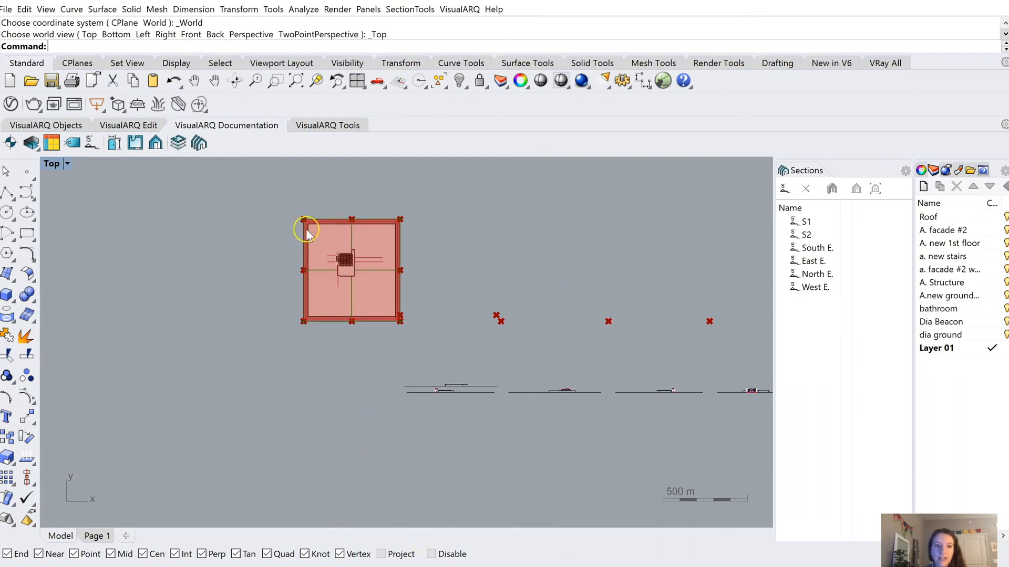
{"action": "scroll", "coordinate": [357, 248], "scroll_direction": "up", "scroll_amount": 5}
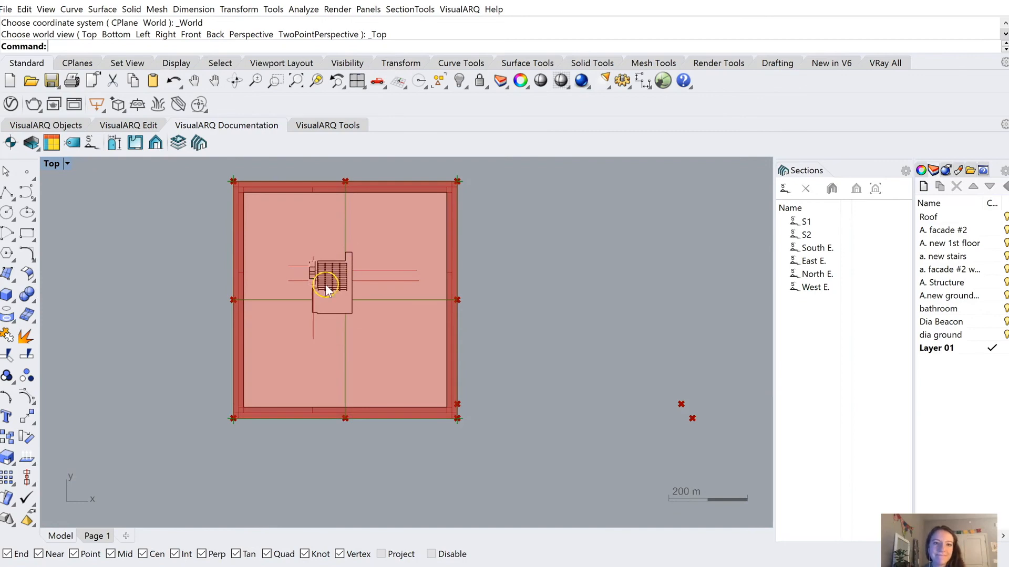